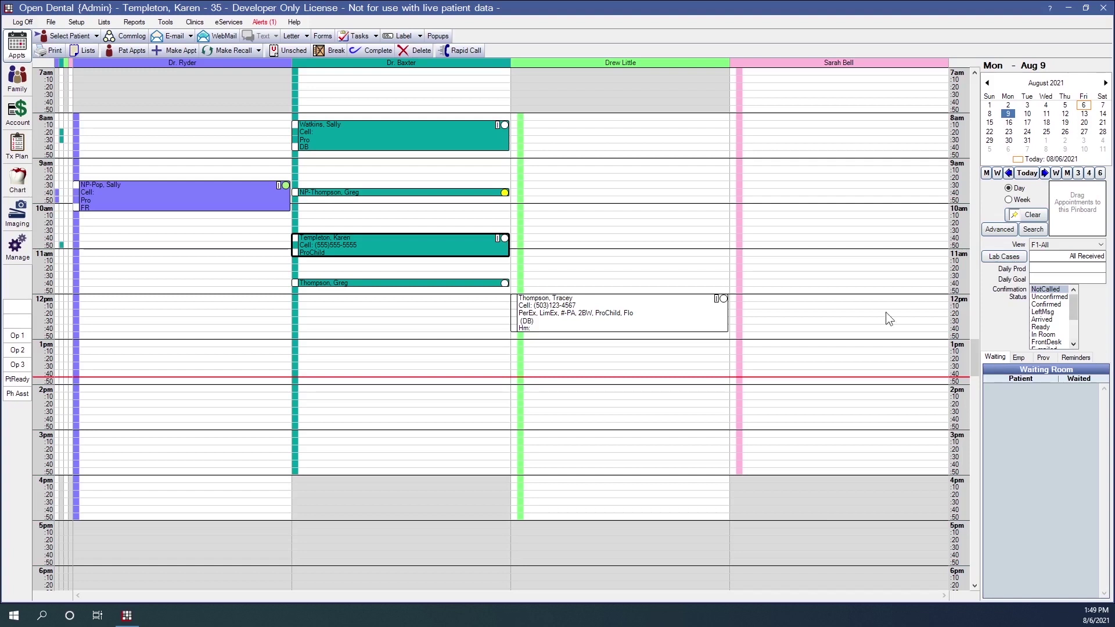
Open the appointment Confirmation List to view scheduled appointments that need reminders.
click(81, 51)
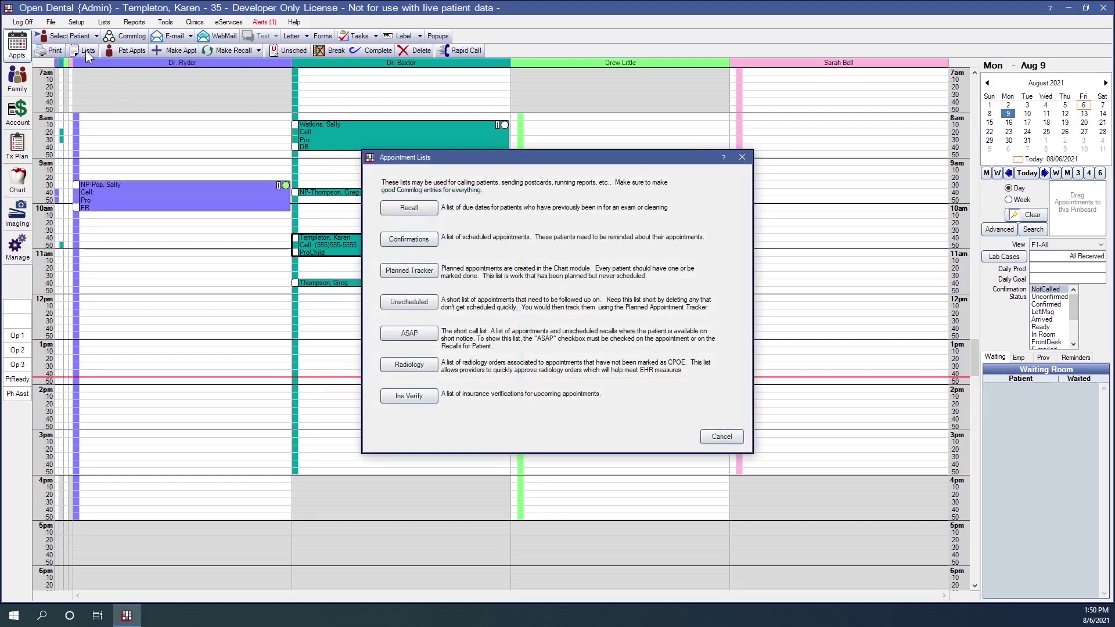
click(424, 244)
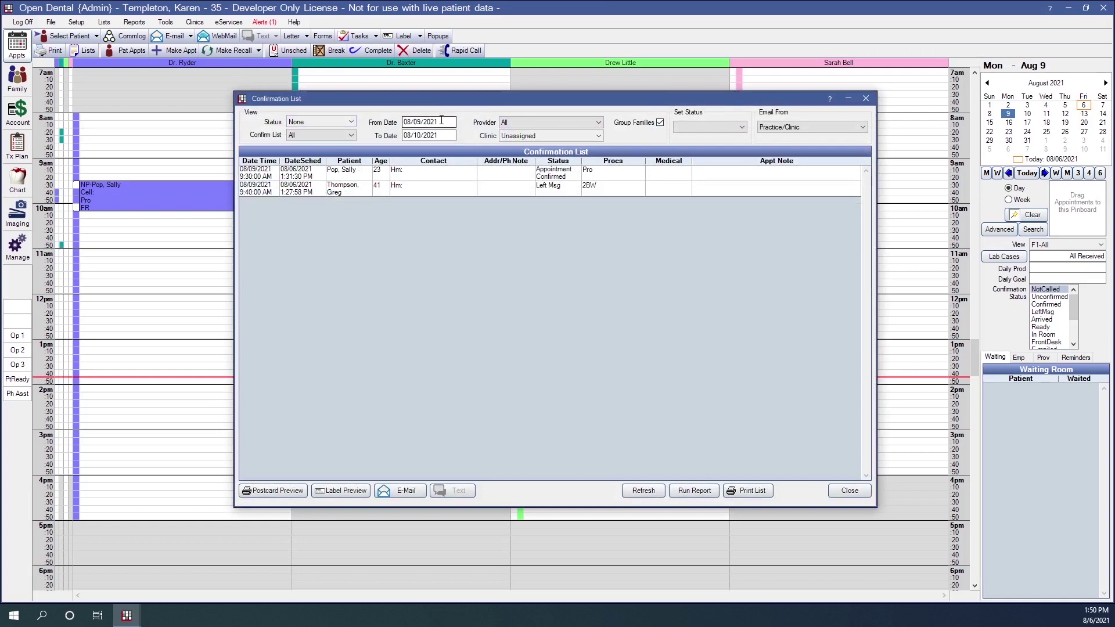
drag(442, 120, 407, 137)
key(shift+Tab)
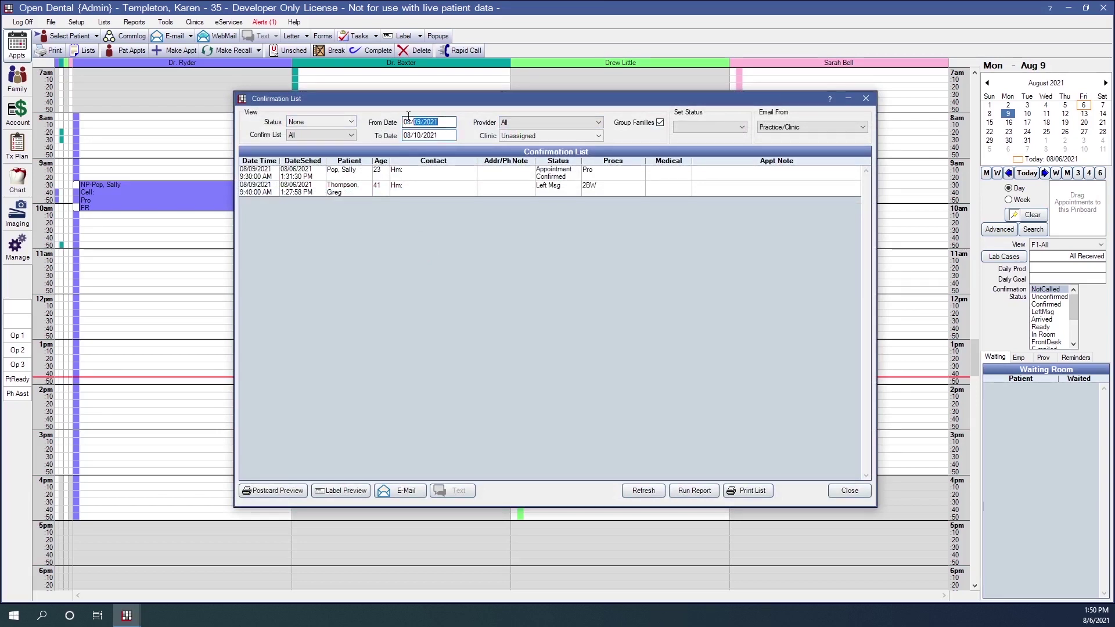
key(Tab)
key(shift+Tab)
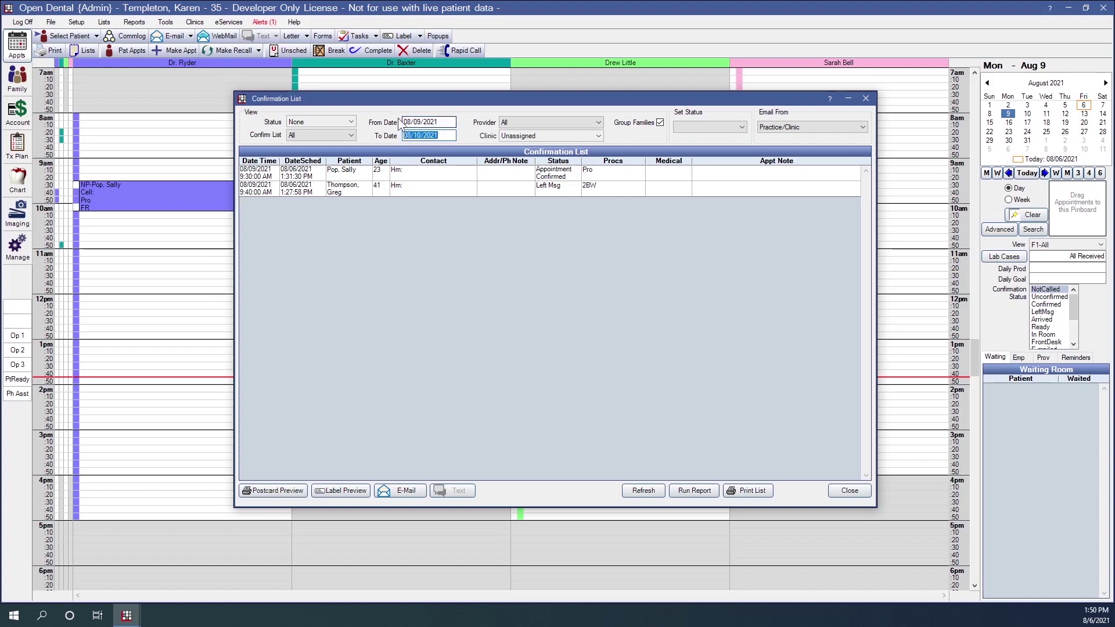
key(Tab)
Set the Confirmation List's To Date to 08/30/2021 and refresh the listed appointments.
click(430, 137)
click(422, 135)
key(BackSpace)
text(3)
drag(448, 136, 403, 136)
click(421, 136)
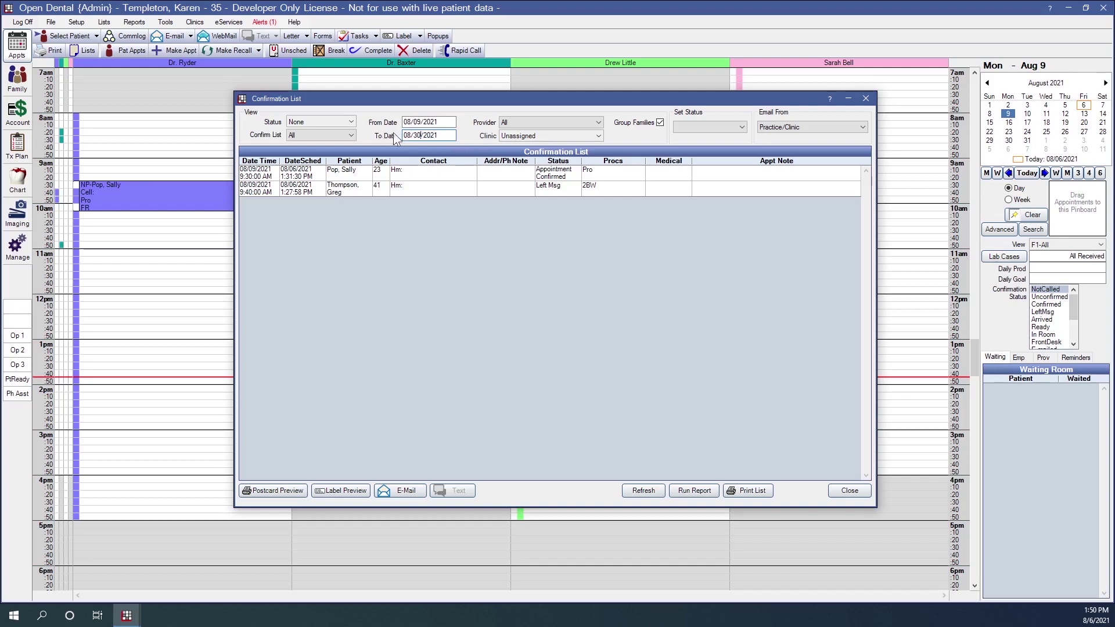
drag(449, 135, 389, 137)
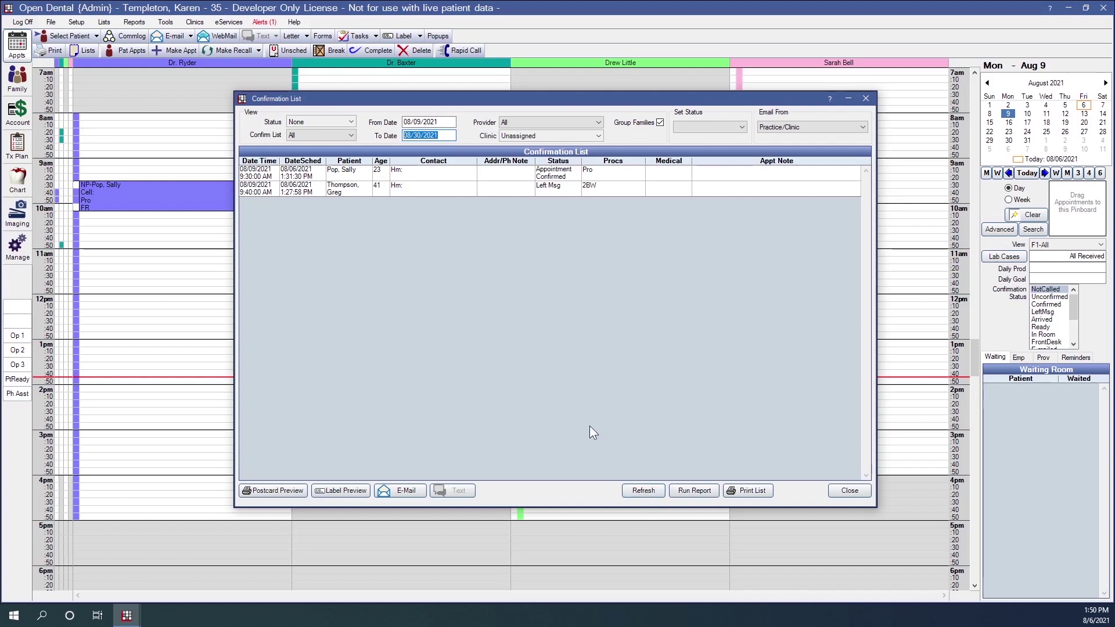
click(639, 491)
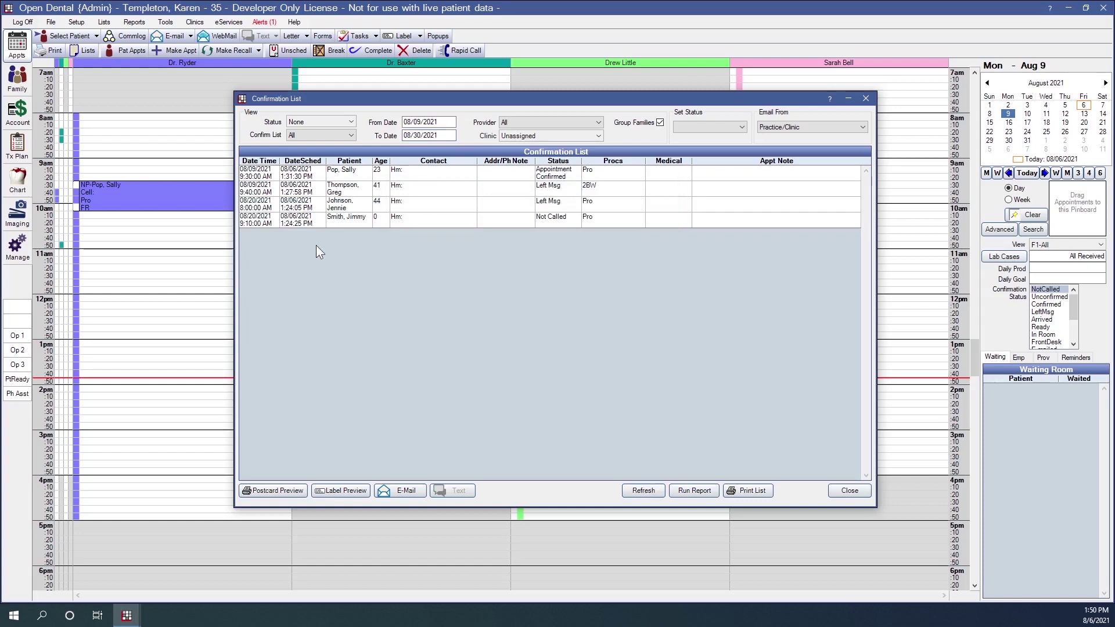
Move the Confirmation List window slightly lower over the schedule, minimize it and restore it.
drag(427, 97, 425, 124)
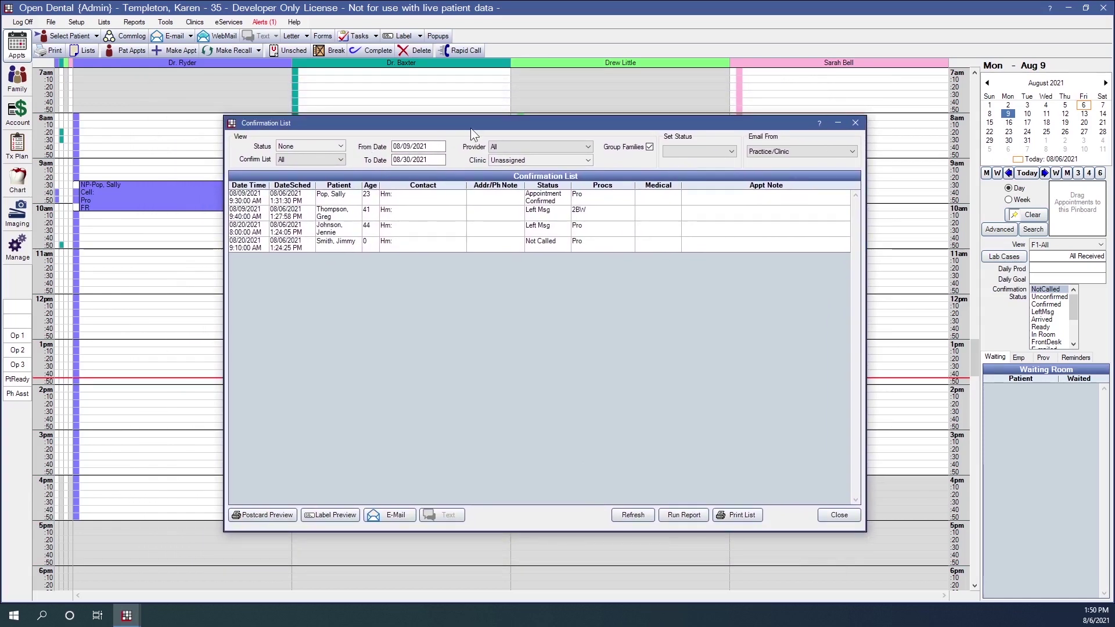
click(837, 123)
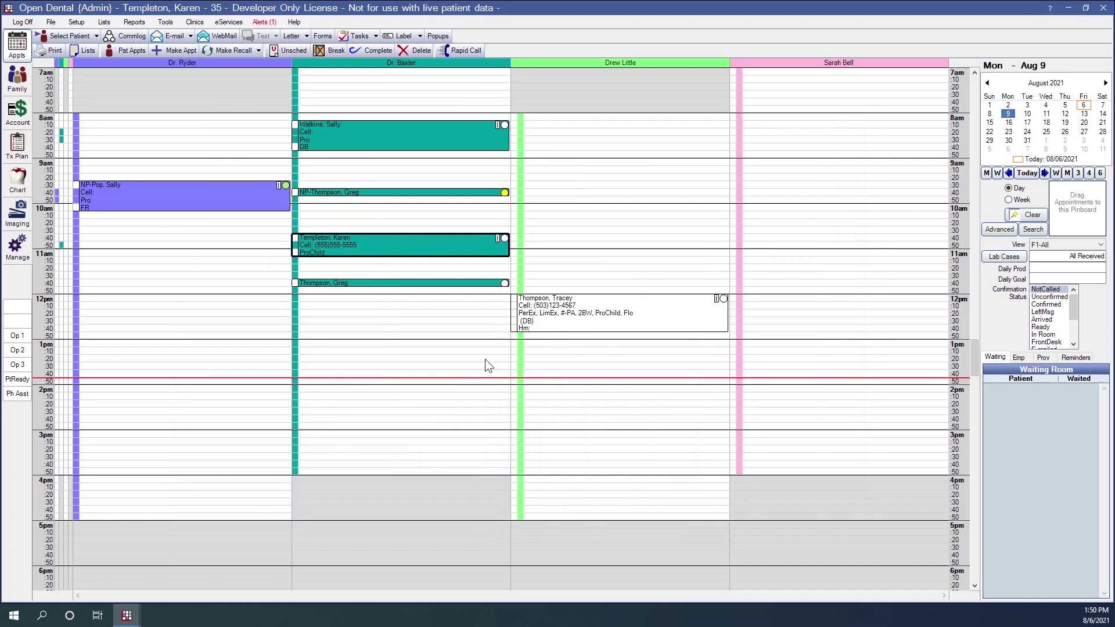
mouse_move(127, 622)
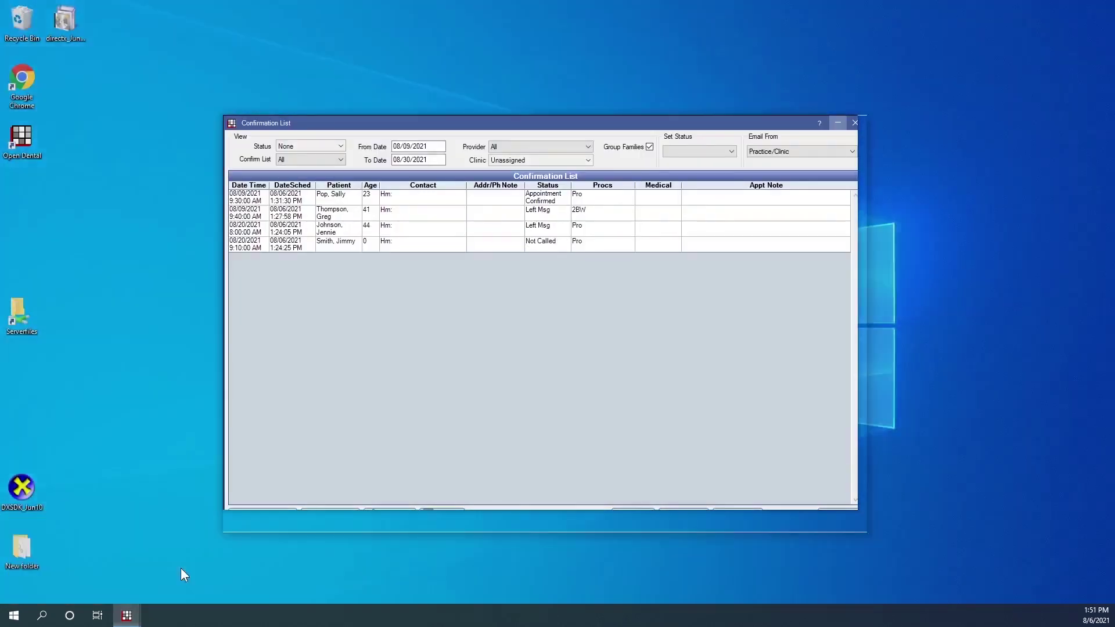
click(181, 568)
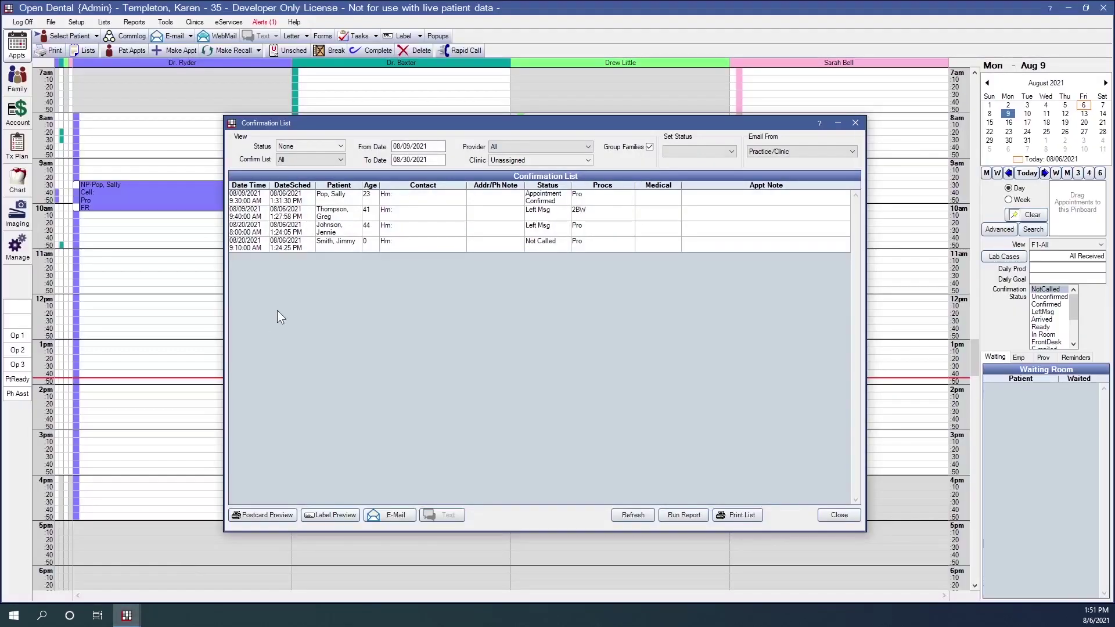
Filter the Confirmation List by the Not Called status, refresh it and select the listed appointment.
click(307, 150)
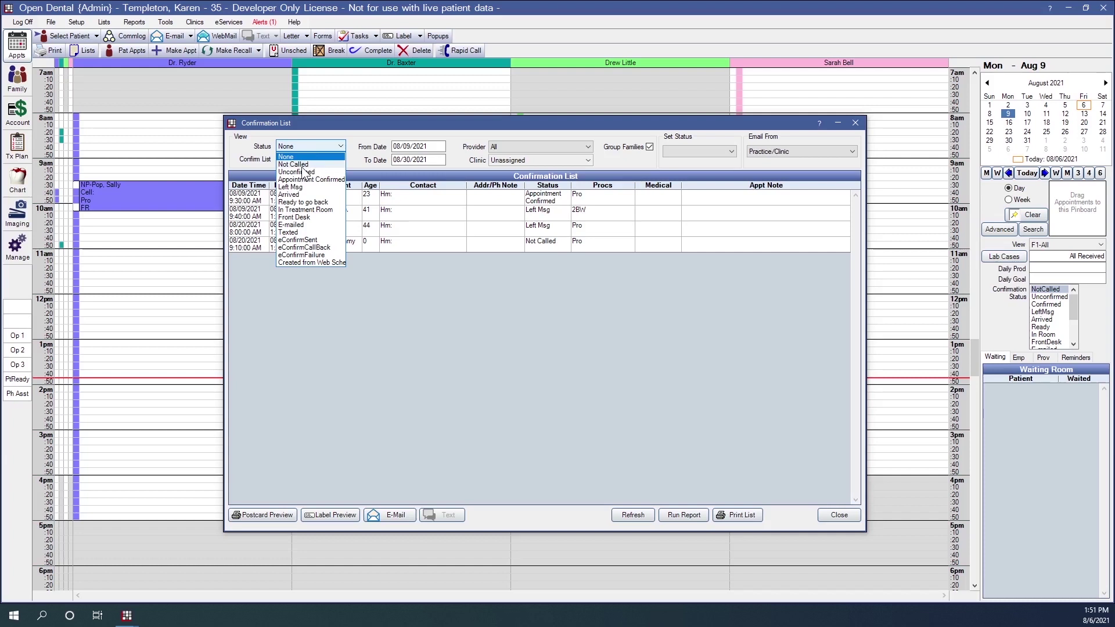
click(296, 163)
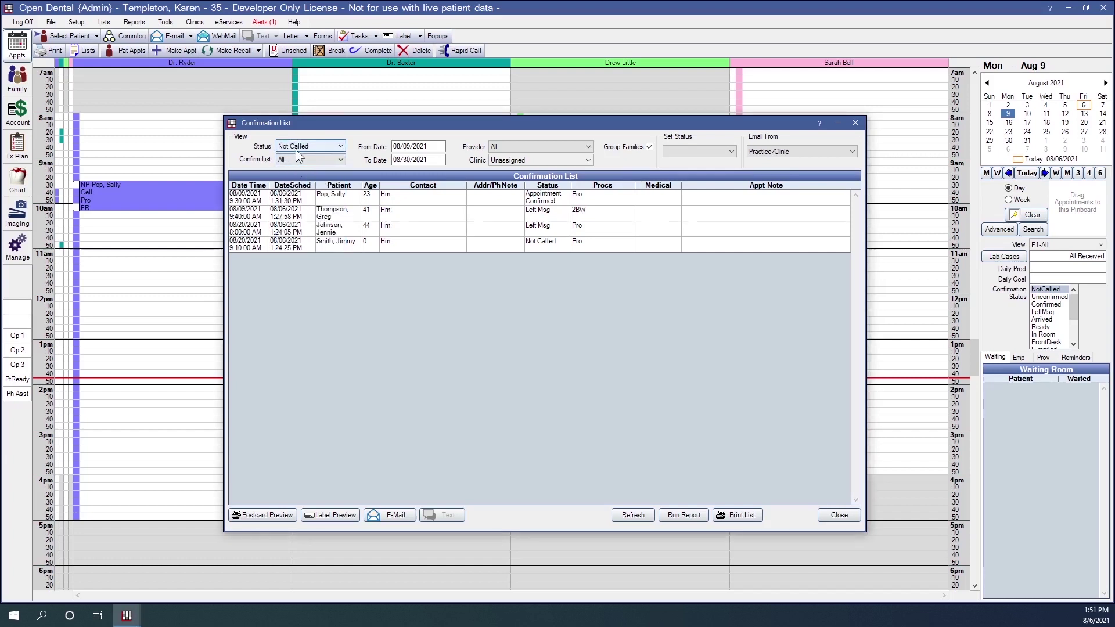
click(633, 515)
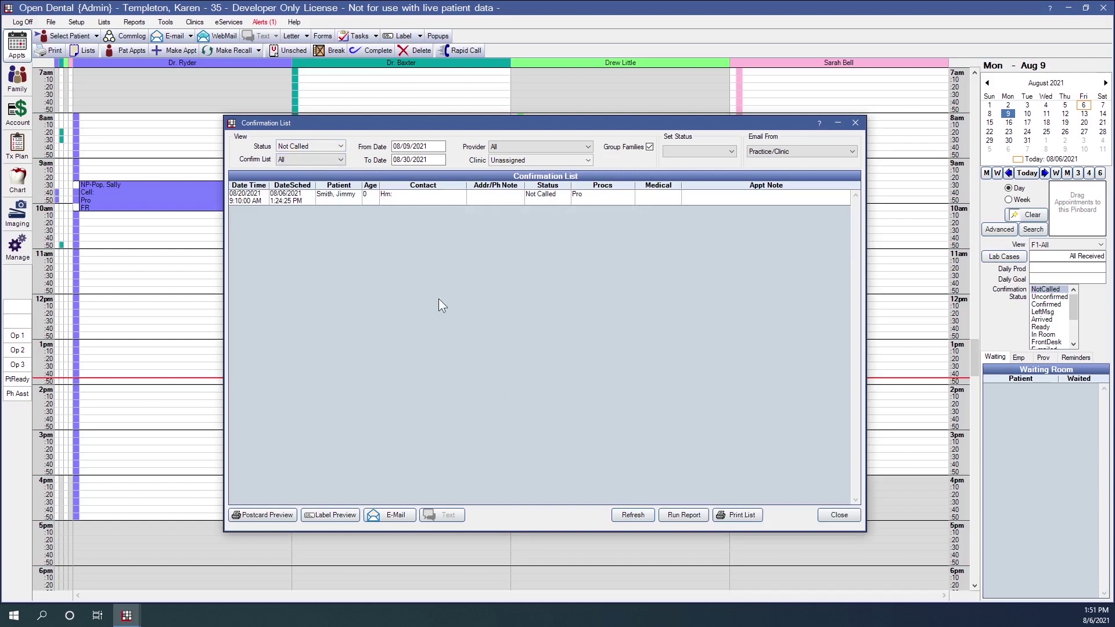
click(397, 197)
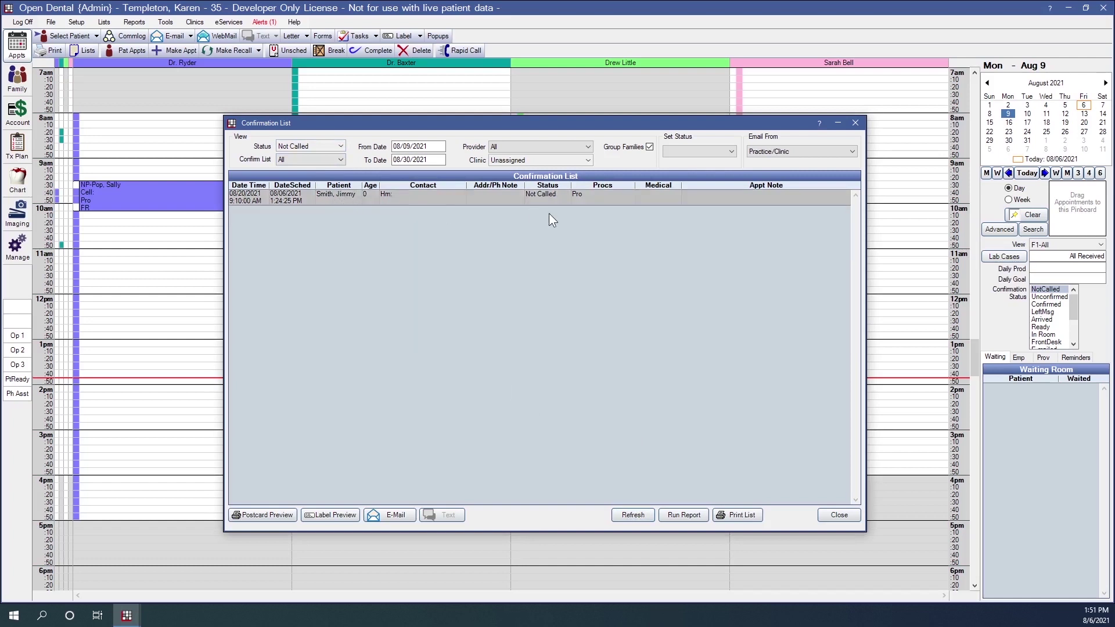
Filter the Confirmation List by the Left Msg status and close the list.
click(312, 144)
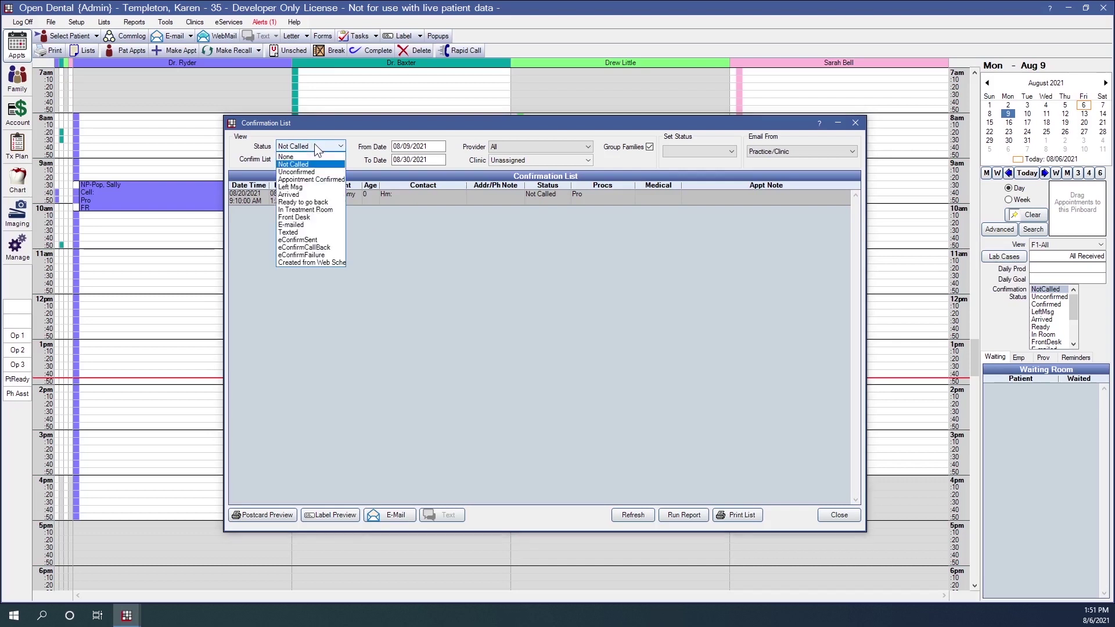
click(293, 187)
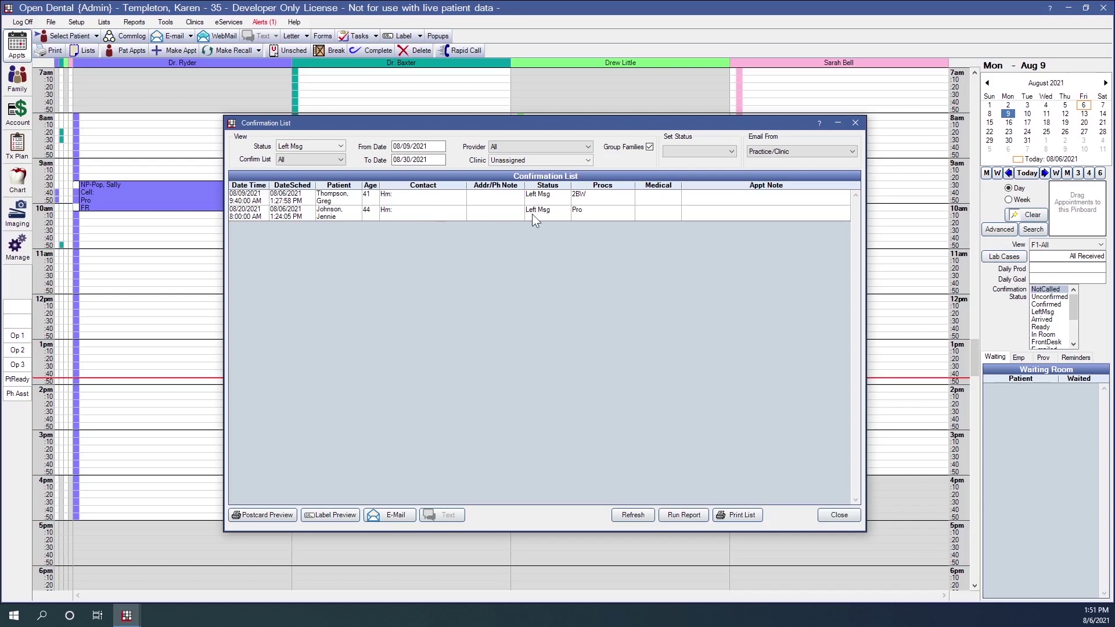
click(337, 148)
click(336, 151)
click(840, 511)
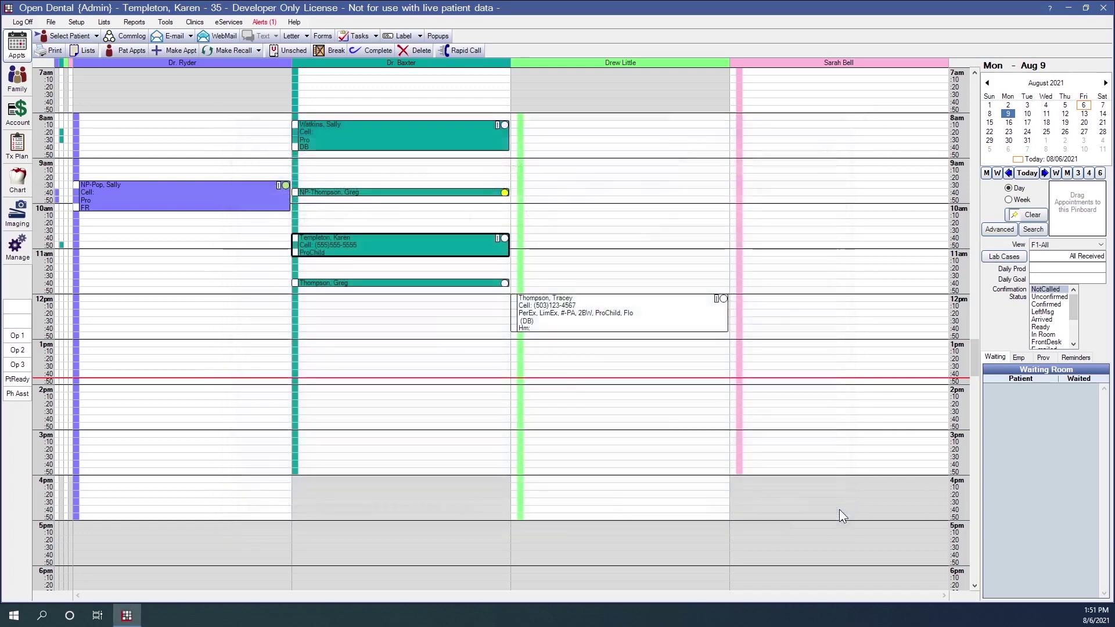
Examine the Appt Confirmed category in the Definitions setup, including the blank form for a new status definition, and close the setup.
click(77, 22)
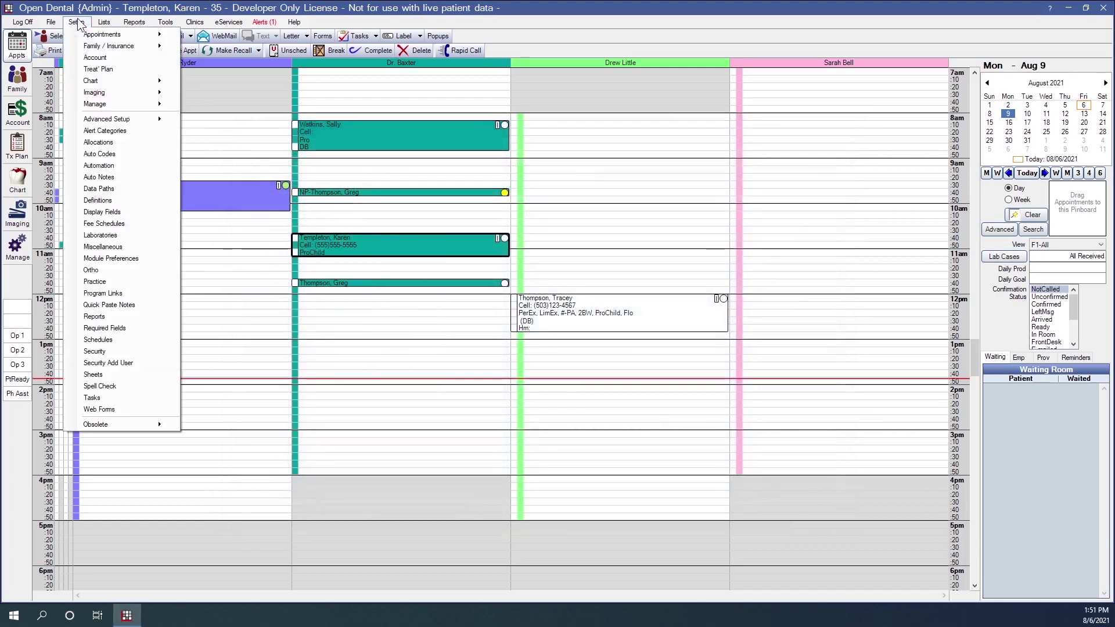
click(114, 199)
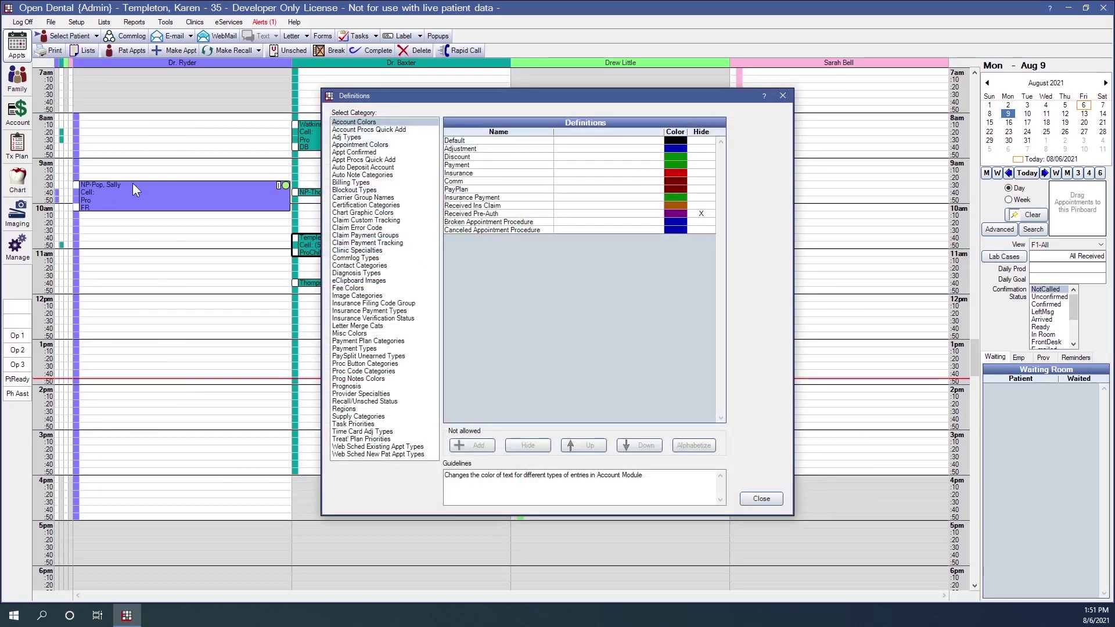
click(362, 152)
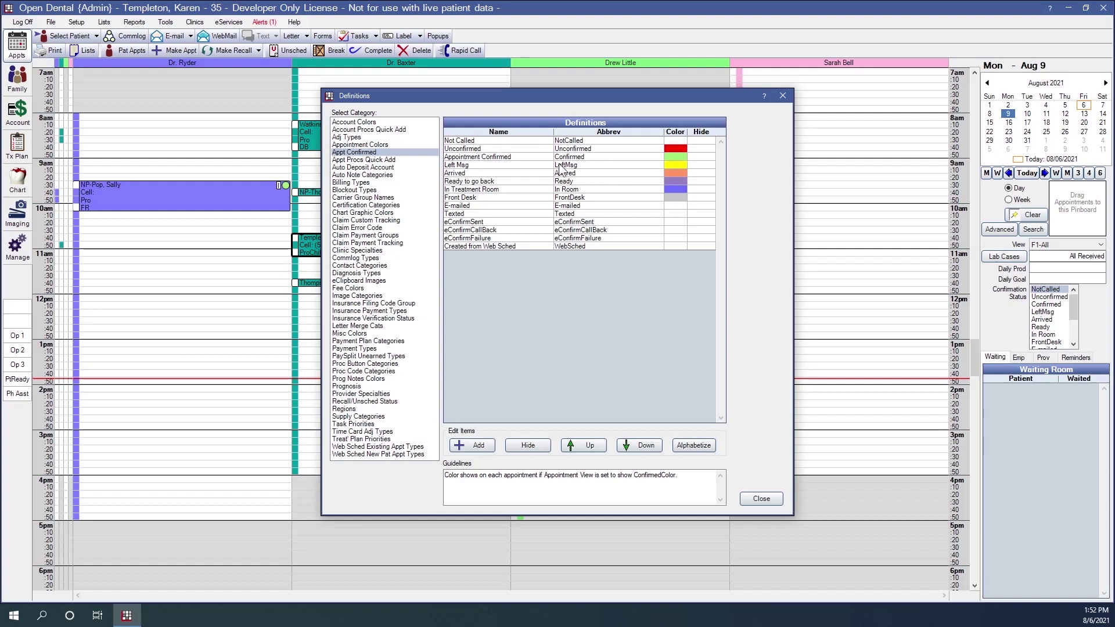
click(479, 446)
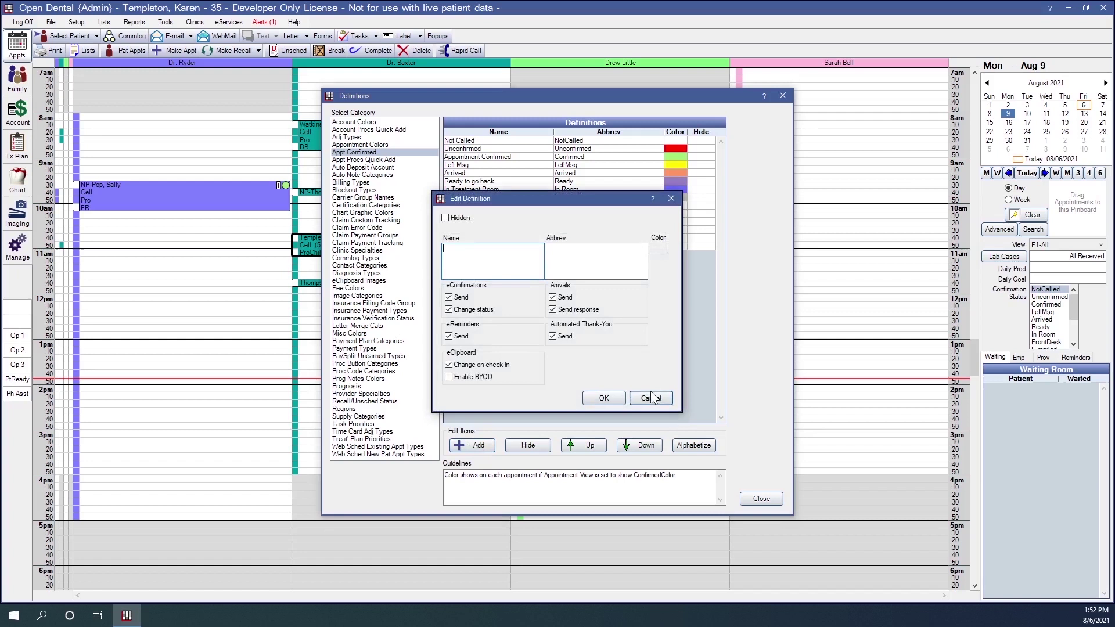
key(Escape)
click(617, 188)
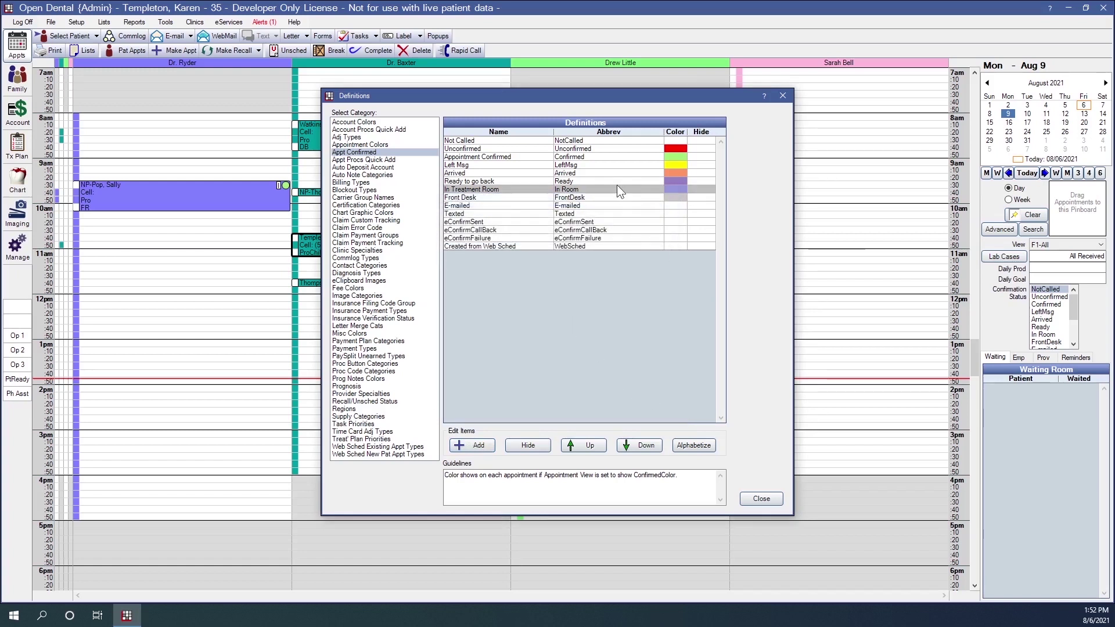
click(611, 149)
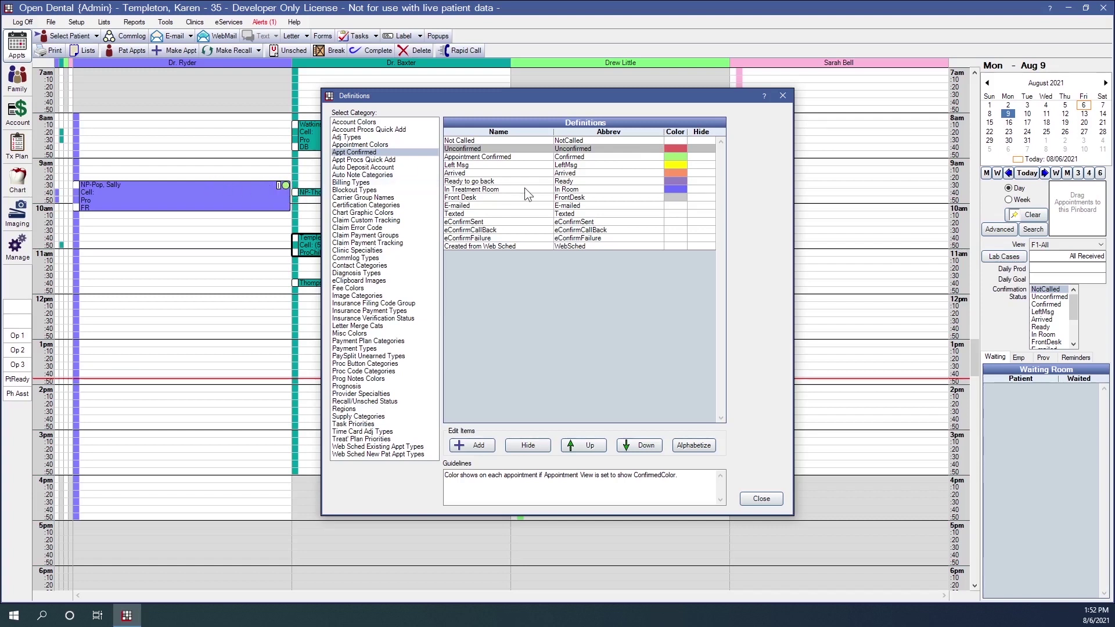
click(774, 499)
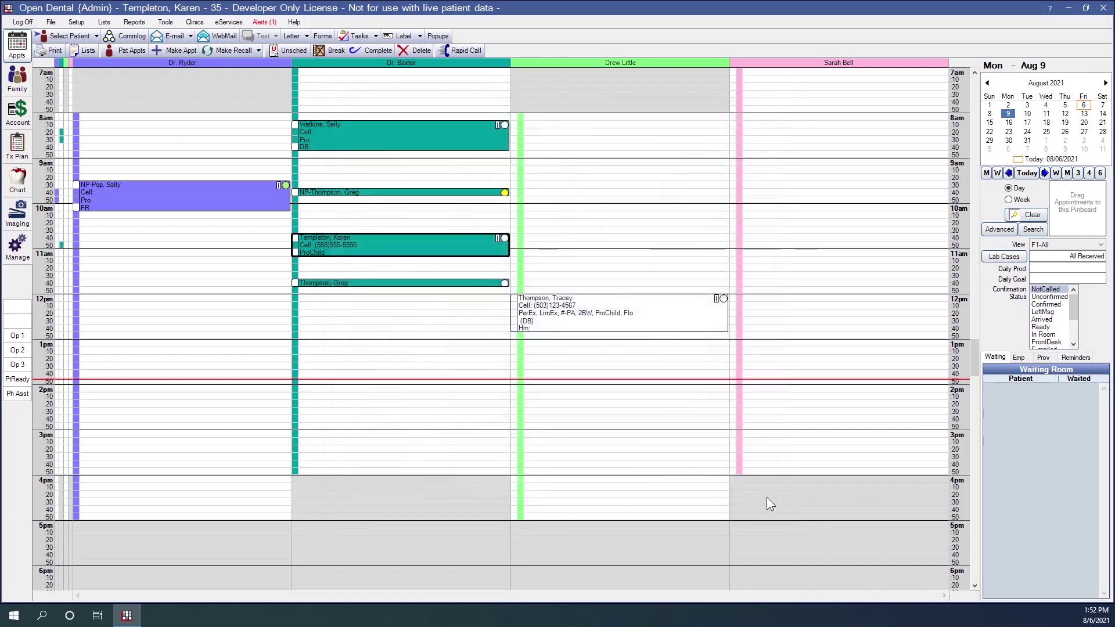
Reopen the Confirmation List, limit it to Recall Only appointments and refresh it.
click(86, 52)
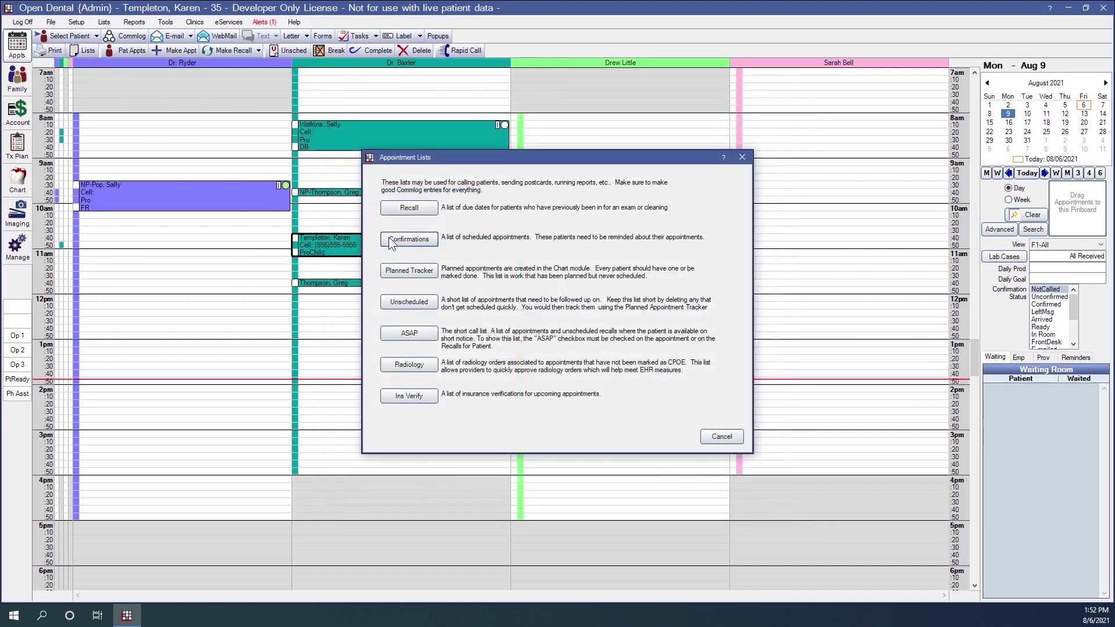
click(433, 242)
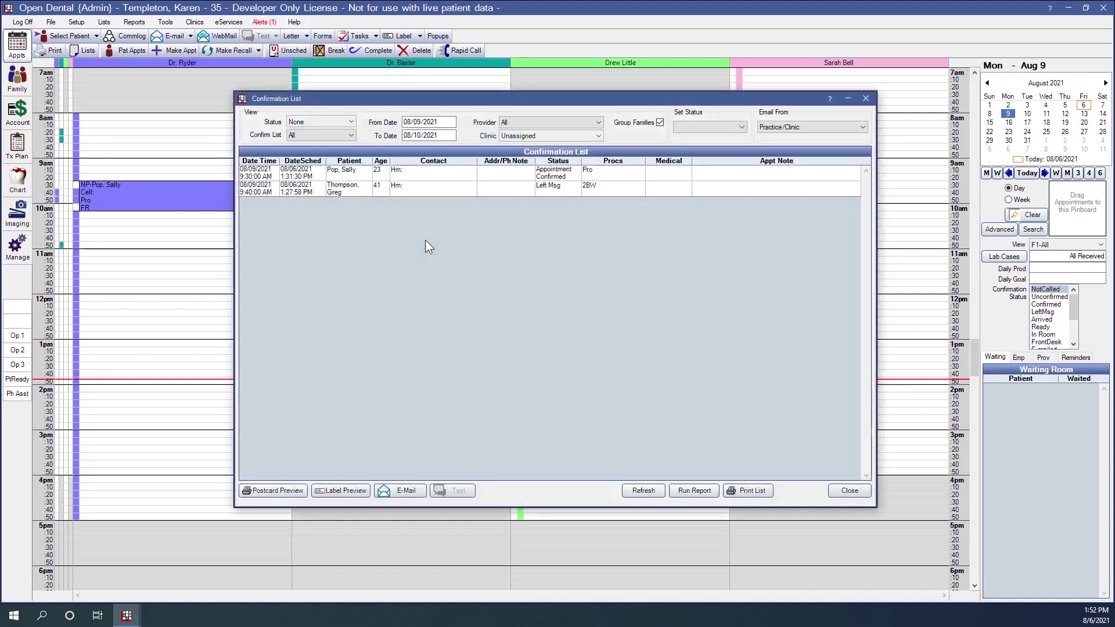
click(343, 136)
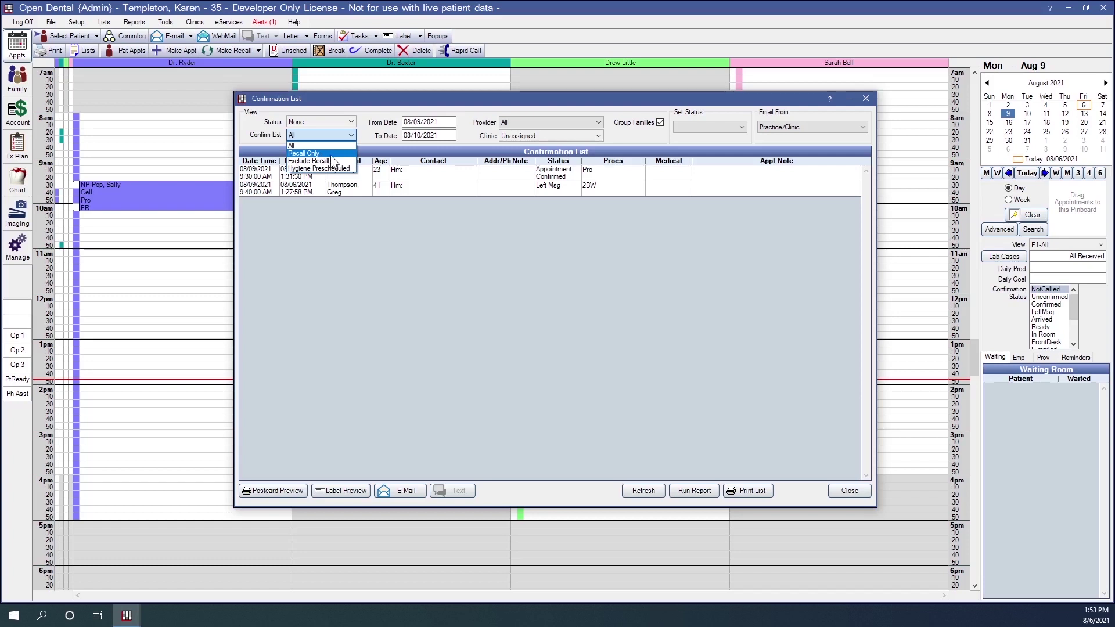
click(329, 153)
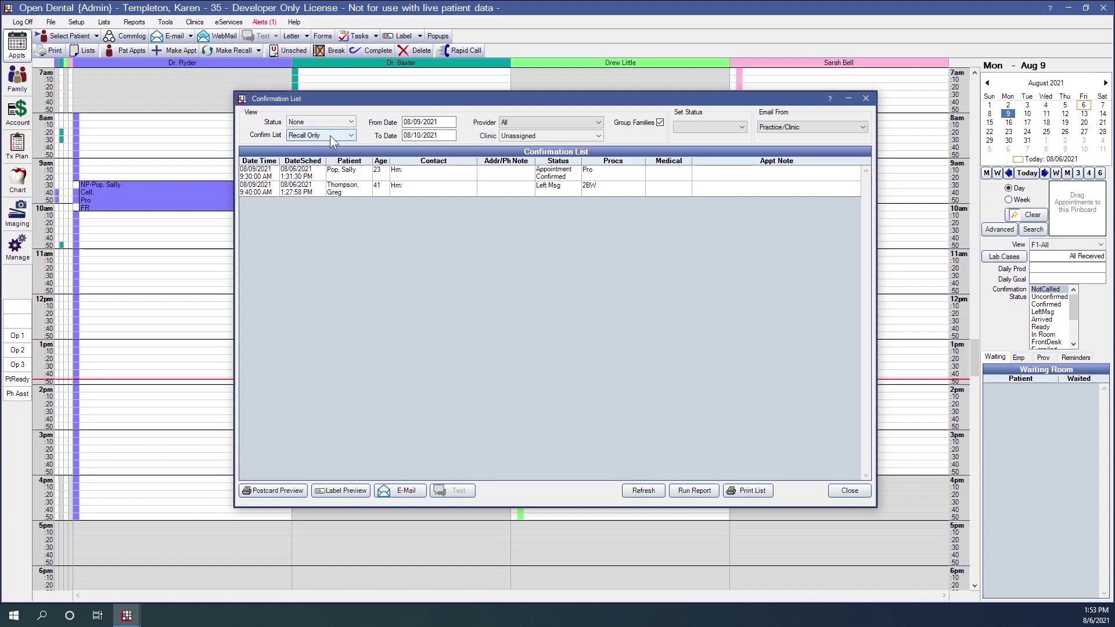
click(659, 495)
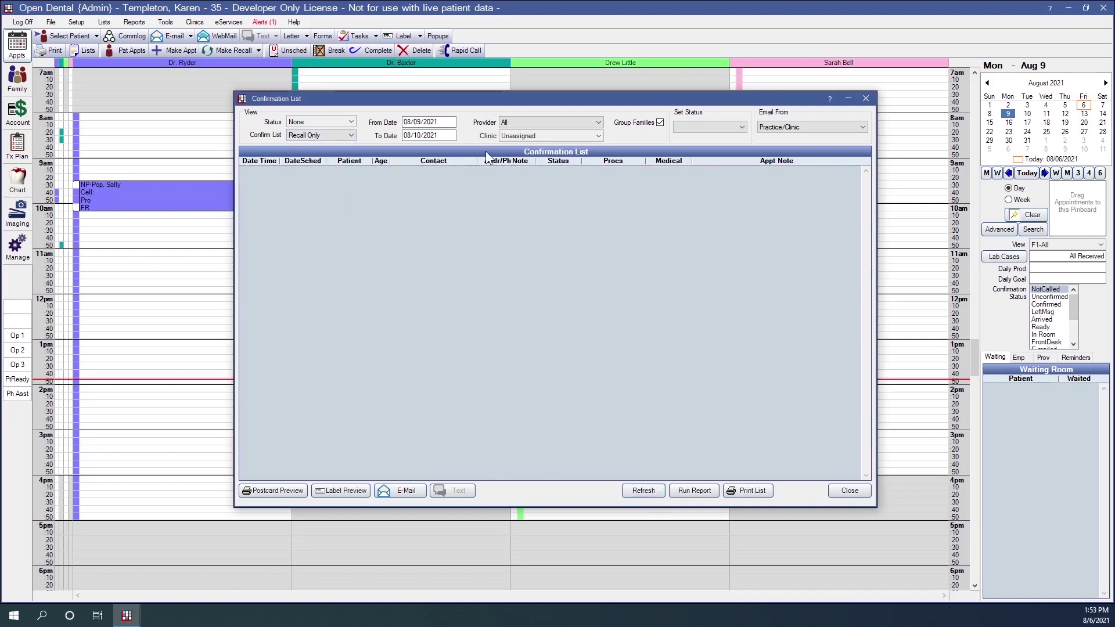
Set the To Date to 08/10/2022, refresh the recall appointments and select the listed one.
click(421, 135)
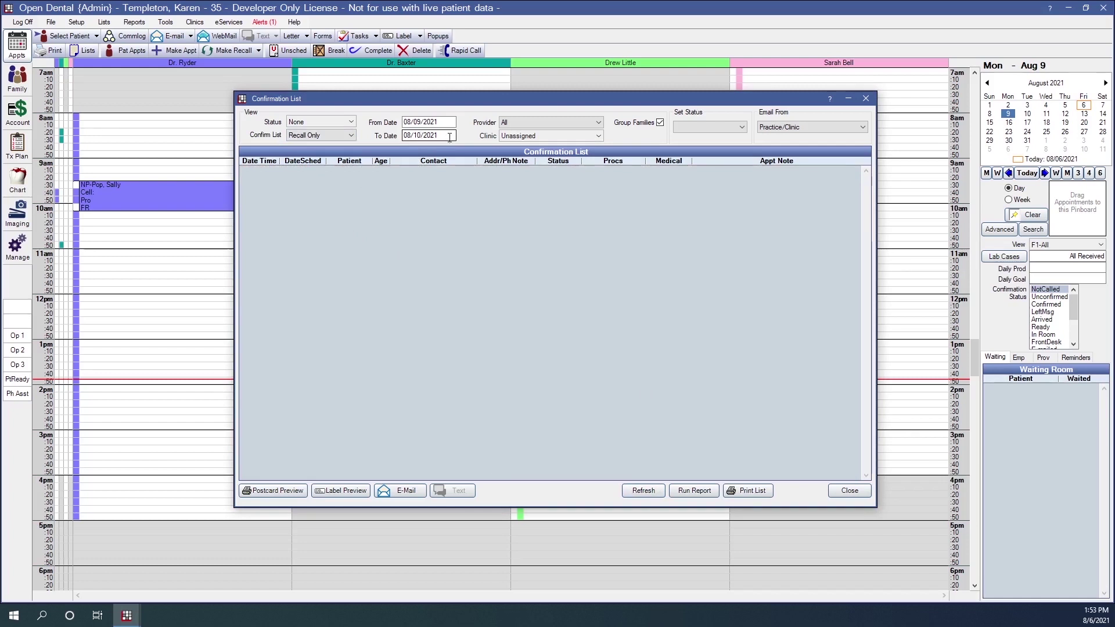
click(449, 136)
click(656, 494)
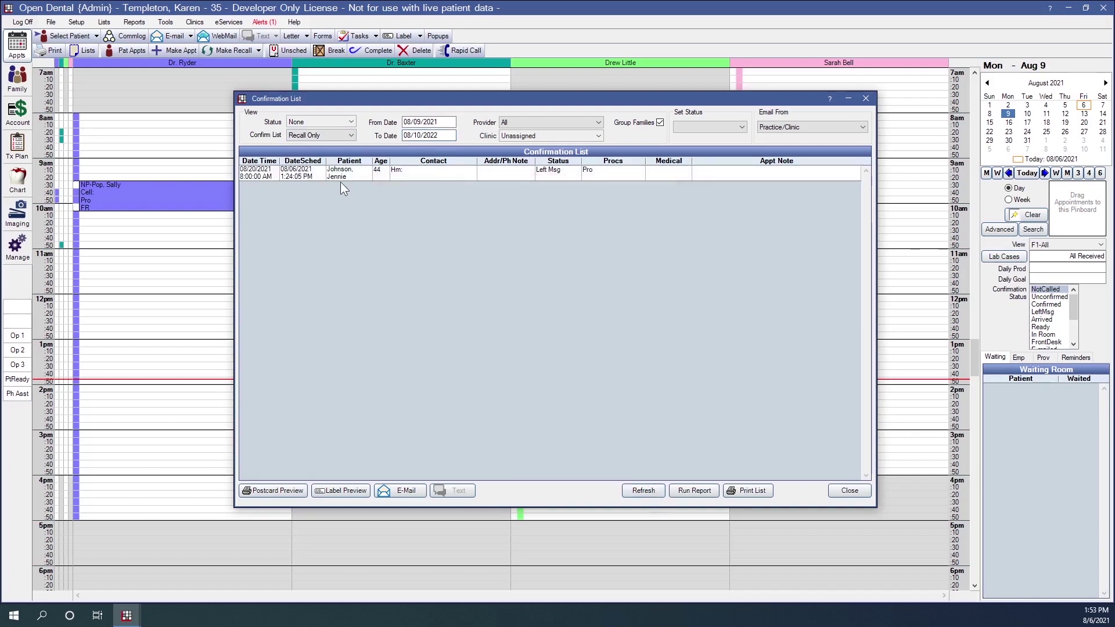
click(401, 171)
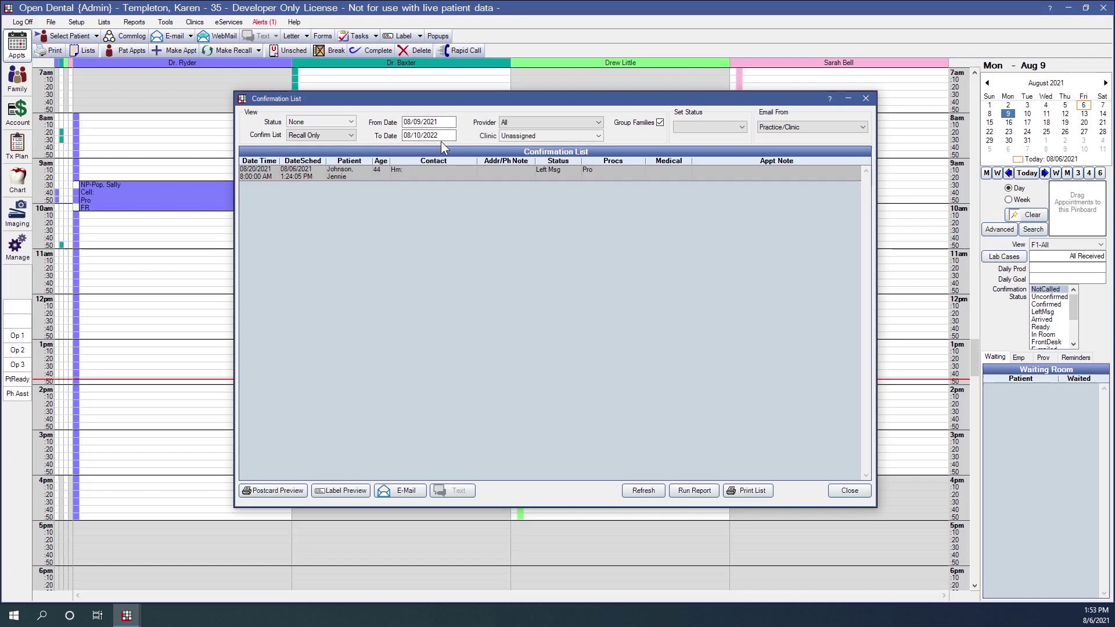
Set the Confirm List filter to Exclude Recall and refresh the appointments.
click(321, 136)
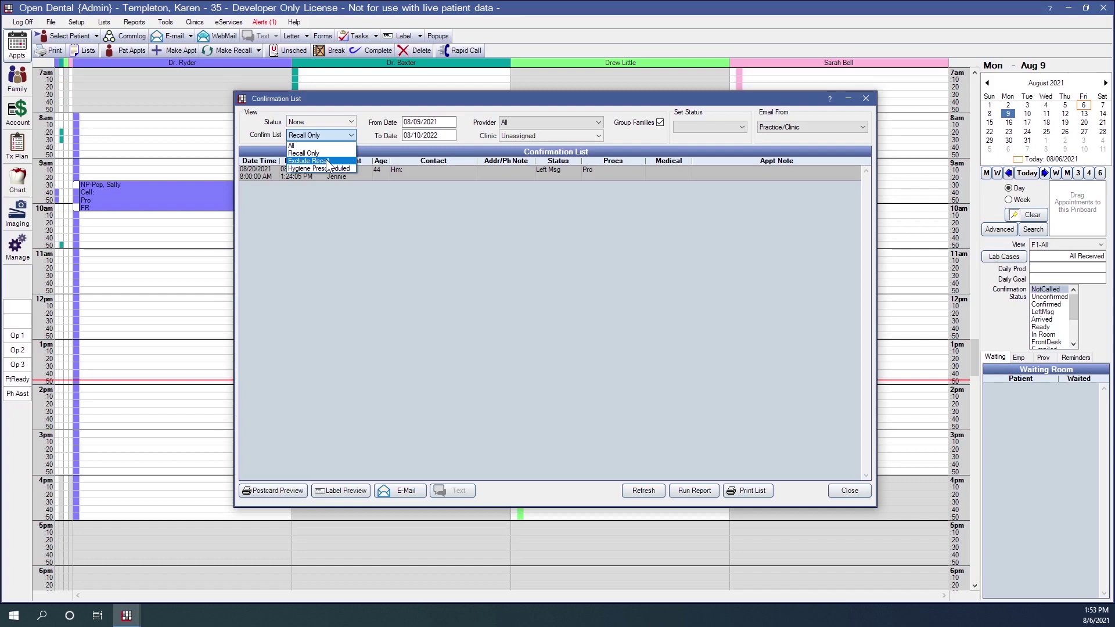
click(326, 160)
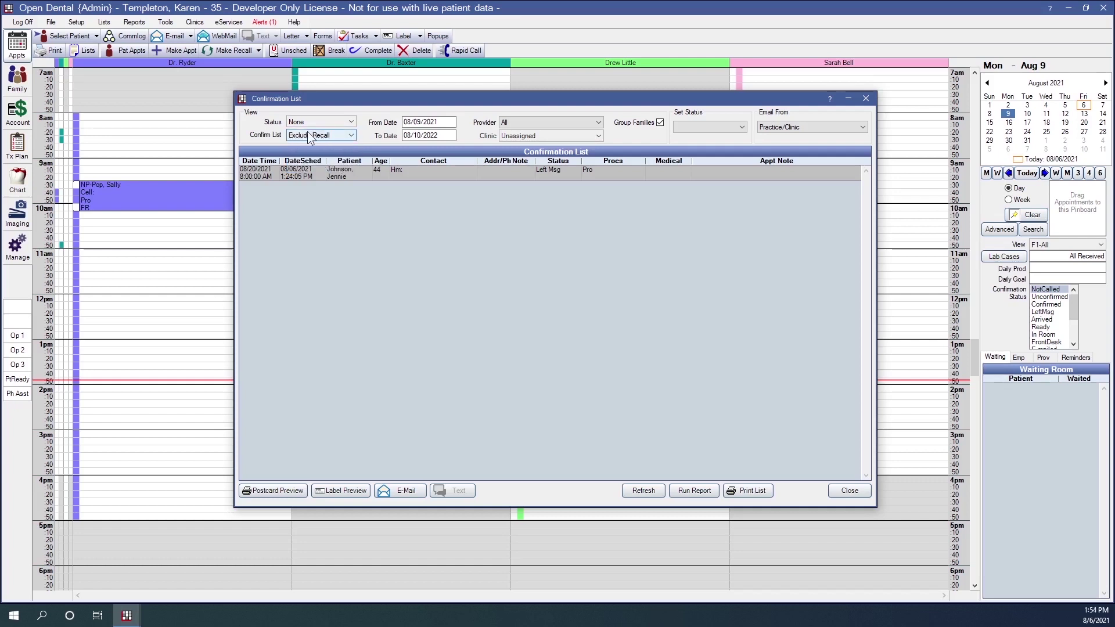
click(648, 493)
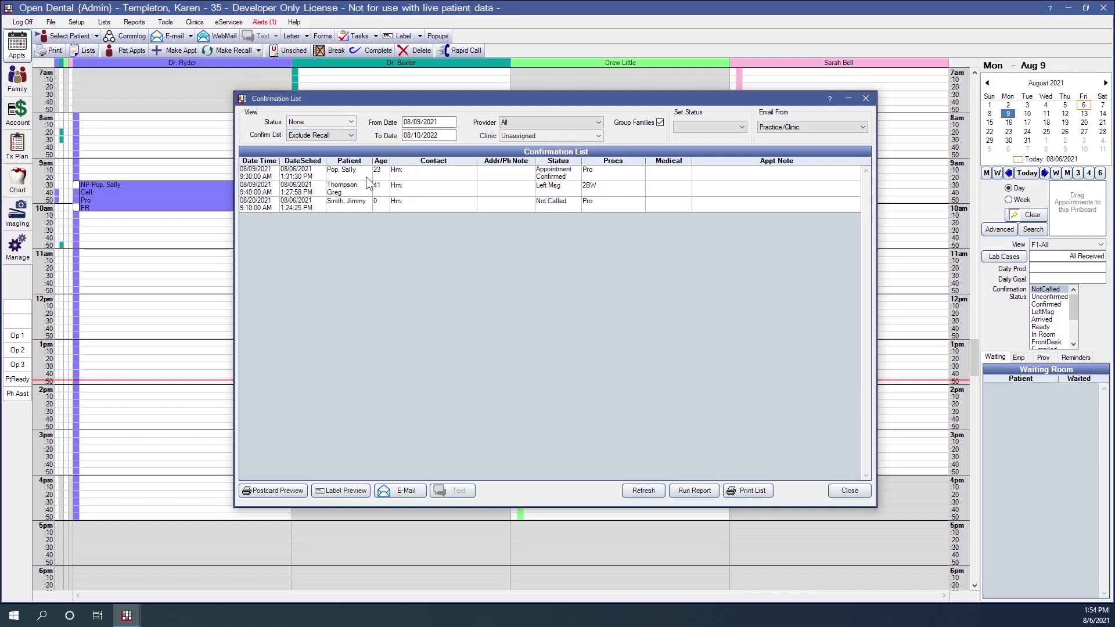
Switch the Confirm List filter to Hygiene Prescheduled and refresh the appointments.
click(346, 135)
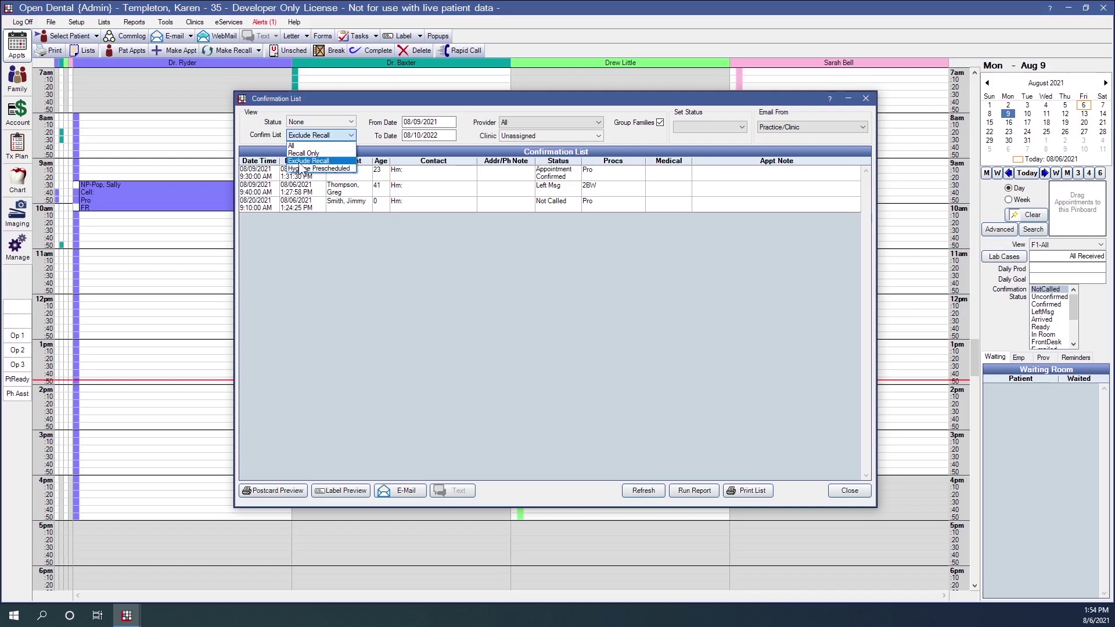
click(344, 169)
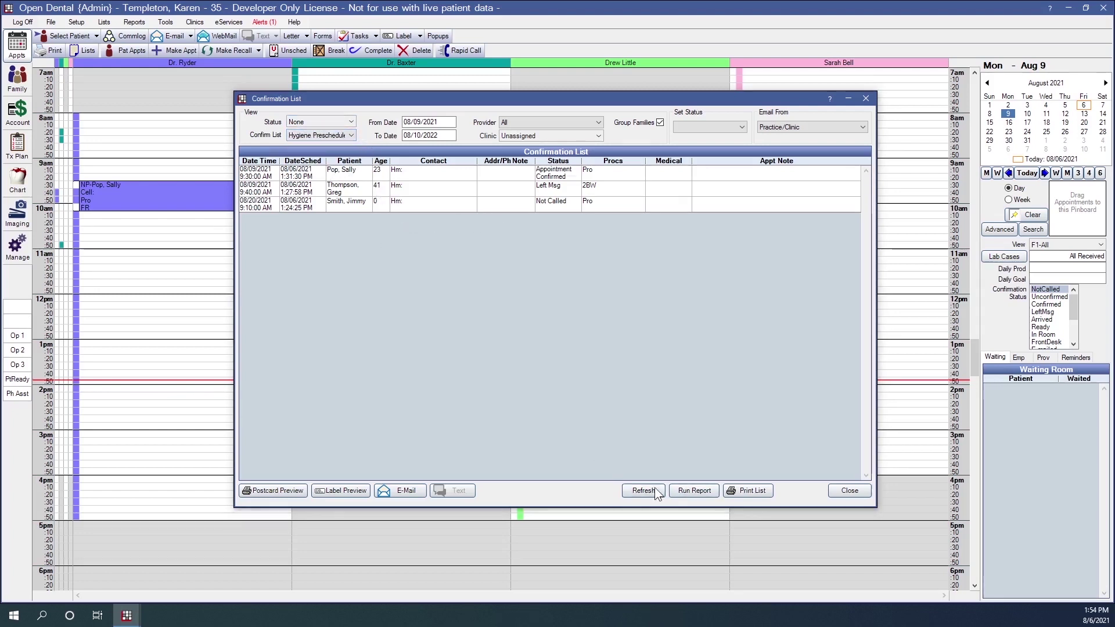
click(682, 492)
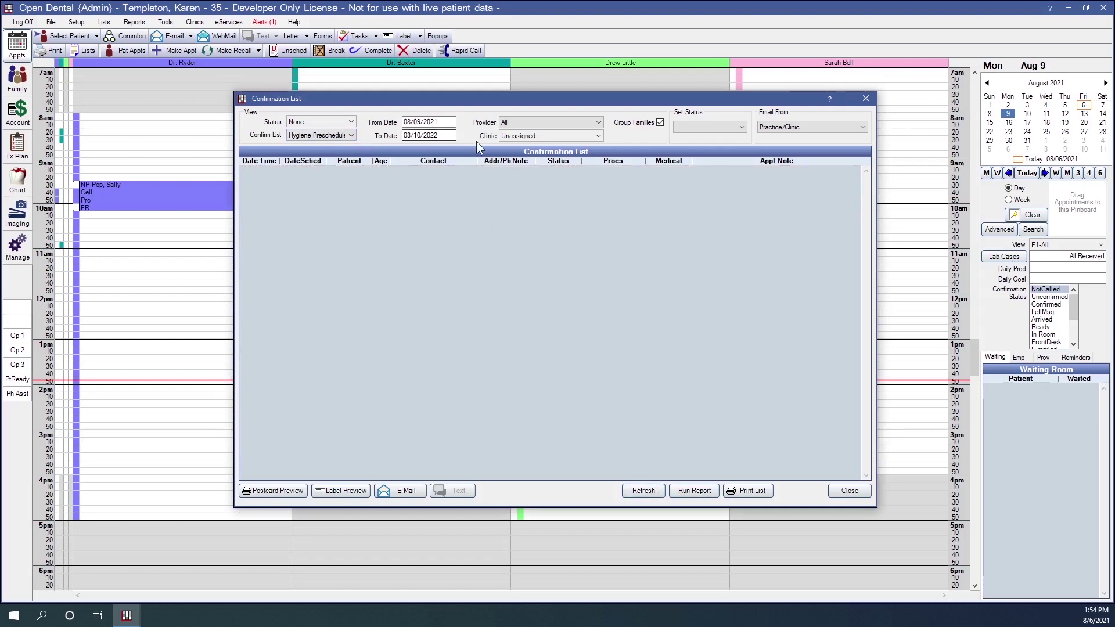
Return the Confirm List filter to Recall Only, refresh it and select the listed recall appointment.
click(353, 137)
click(337, 154)
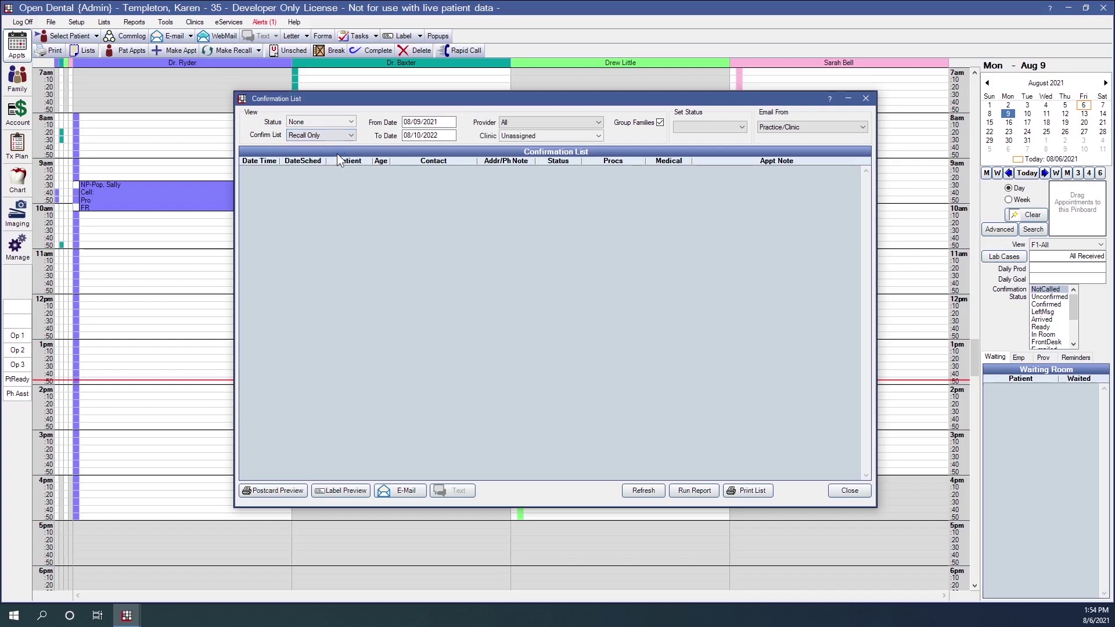
click(642, 491)
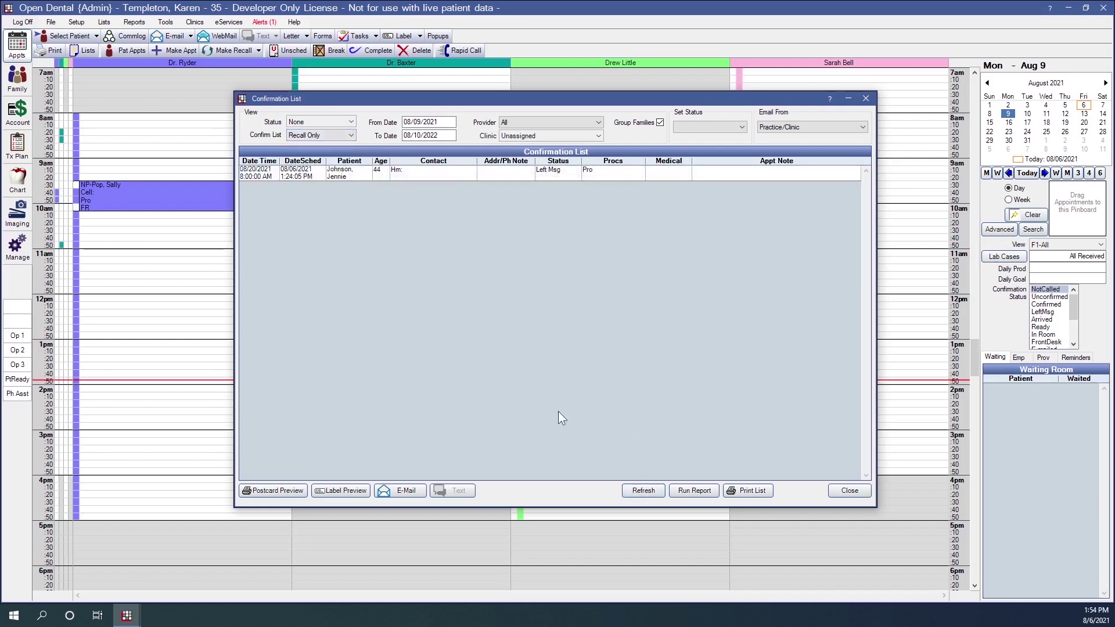
click(298, 177)
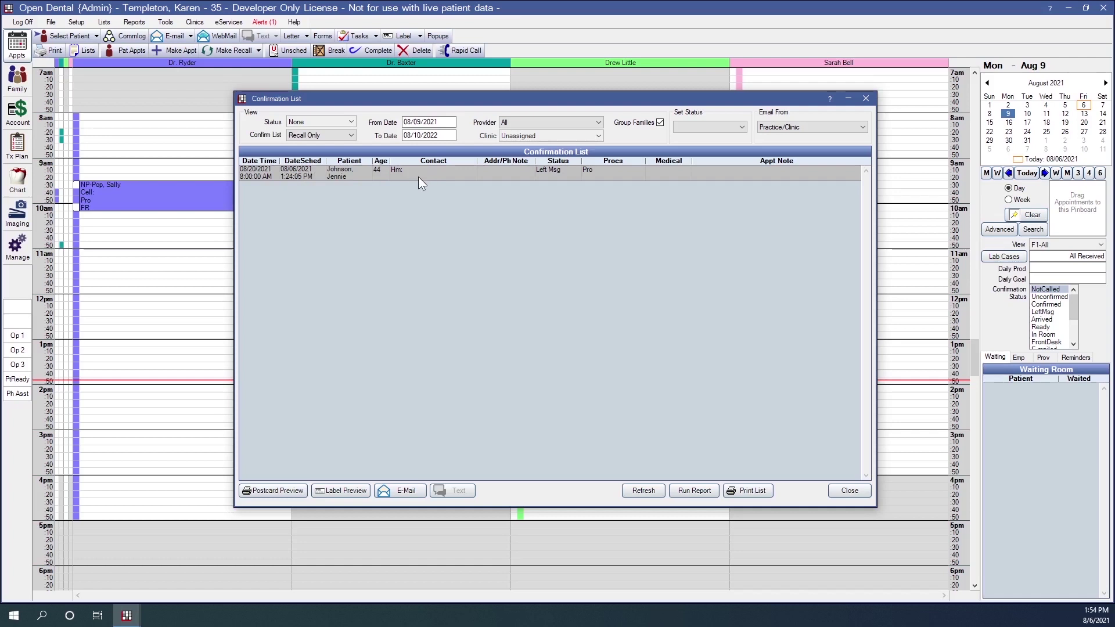
Set the Confirm List filter to All, limit the provider to FR and refresh the appointments.
click(352, 135)
click(333, 145)
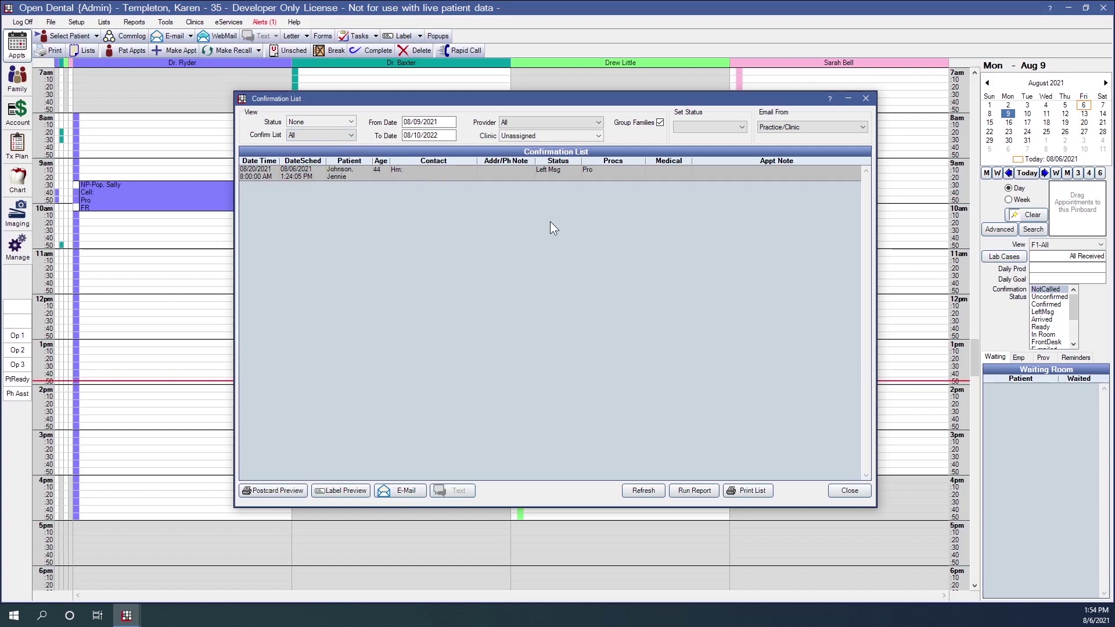
click(512, 123)
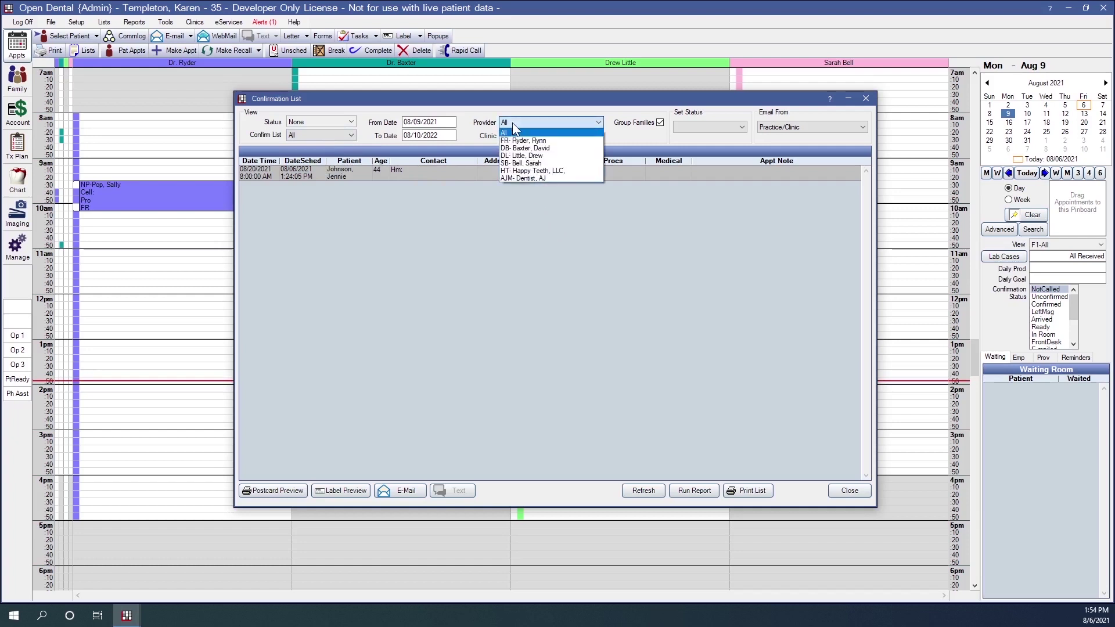
click(538, 141)
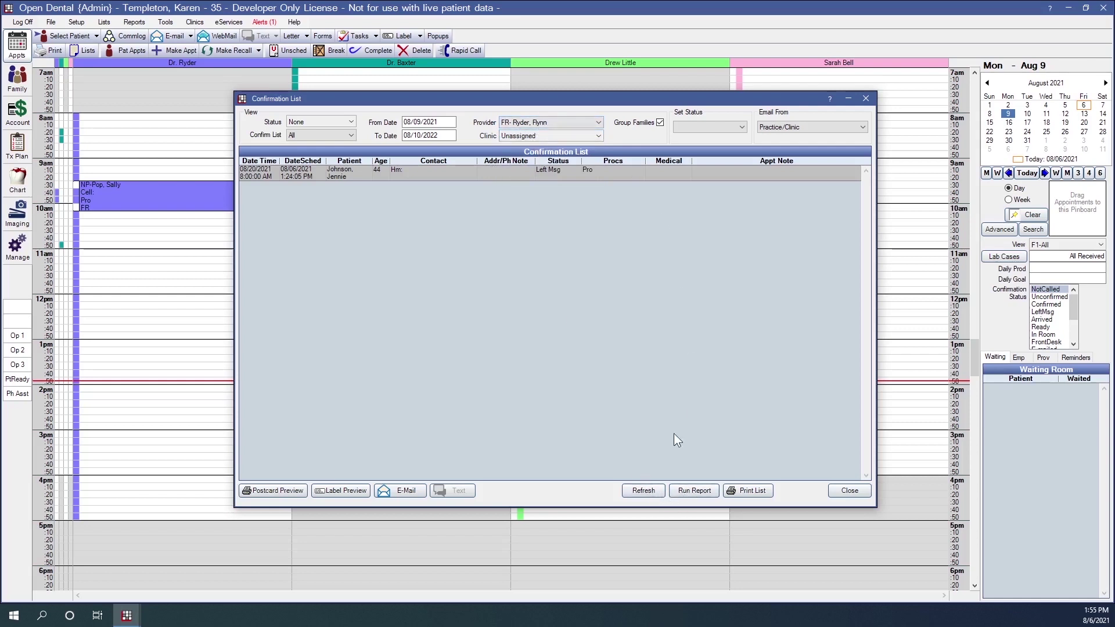
click(645, 490)
click(646, 492)
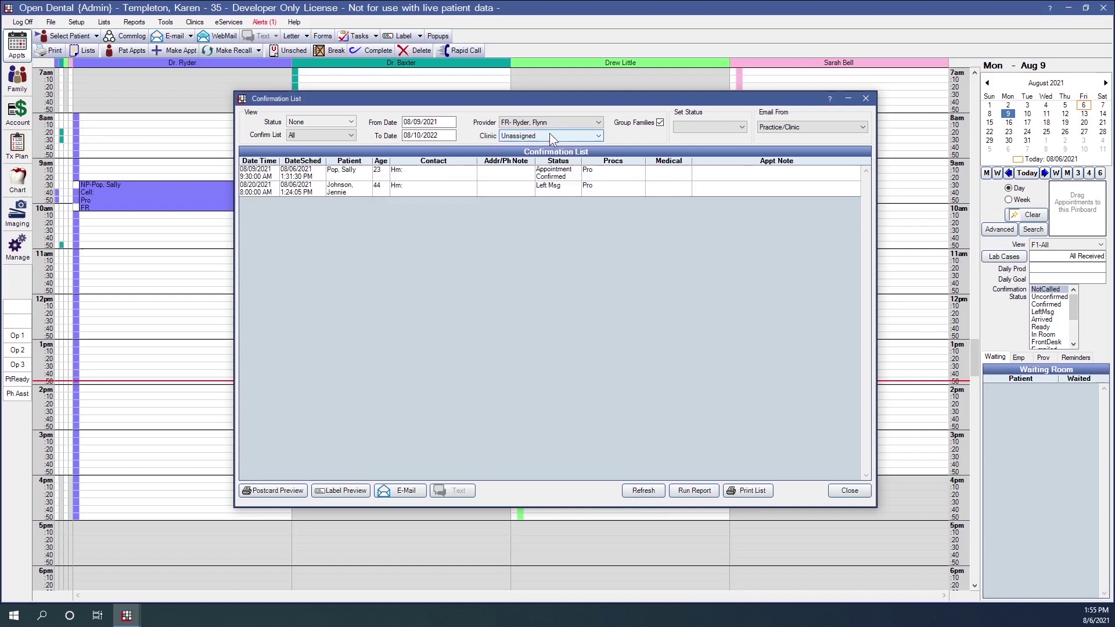
Highlight the FR provider's appointments one by one and reset the Provider filter to All.
click(486, 174)
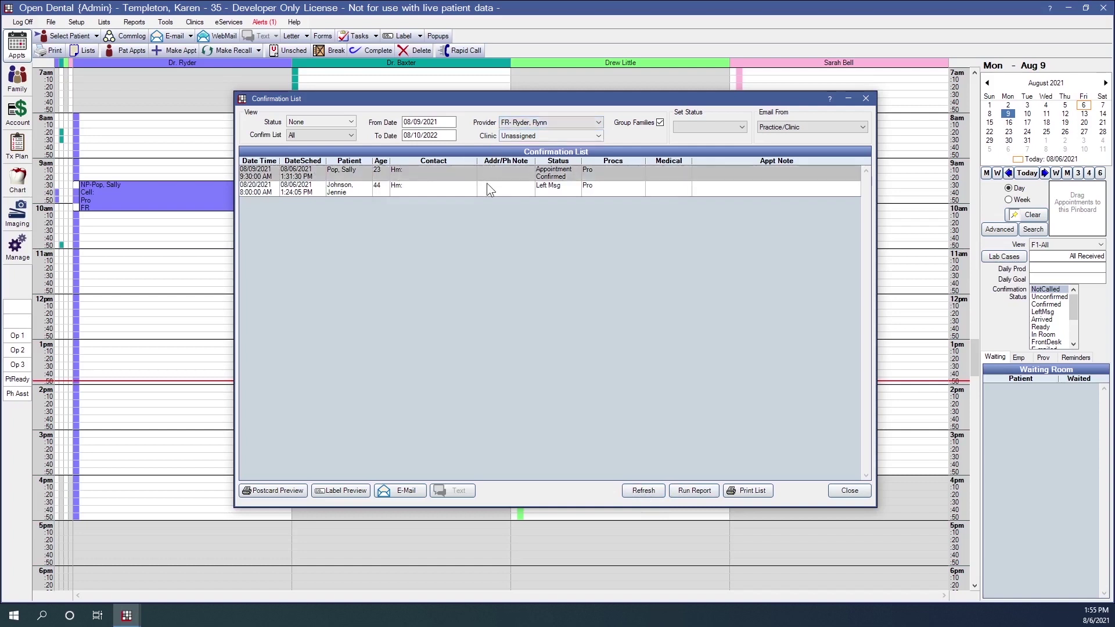
click(487, 186)
click(486, 169)
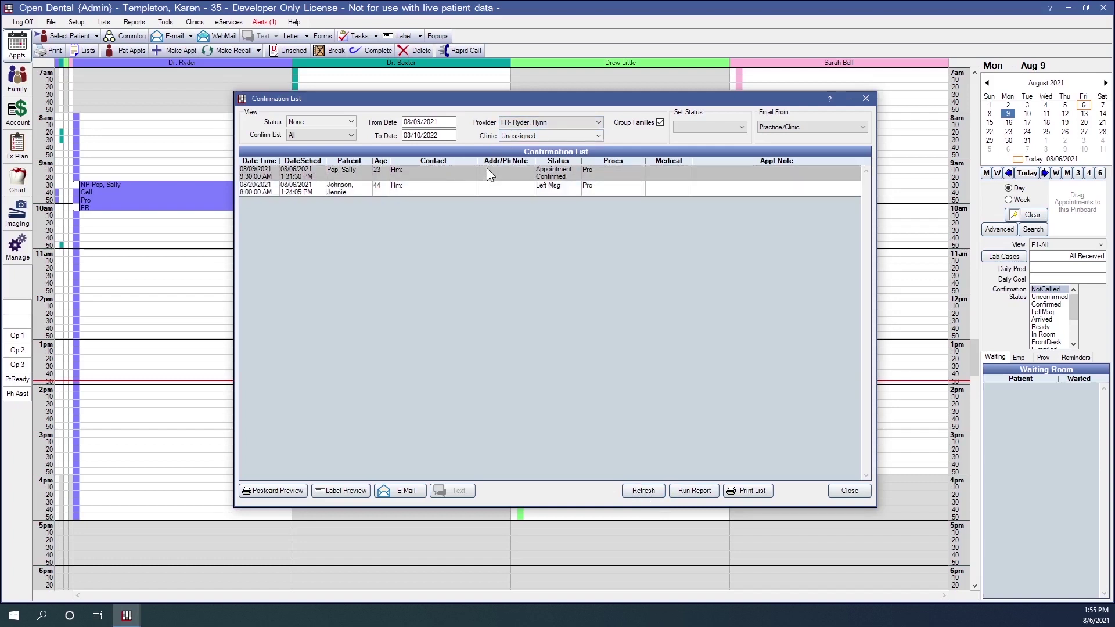
click(518, 122)
click(517, 131)
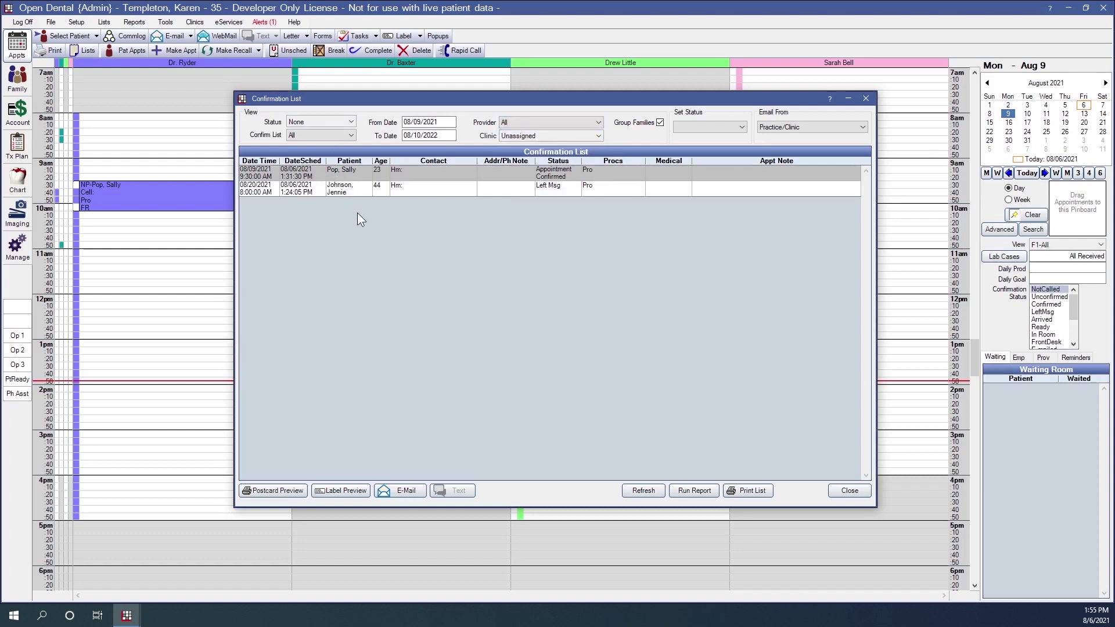
Choose CLIN-A as the clinic filter, switch it to All and refresh the list across every clinic.
click(563, 136)
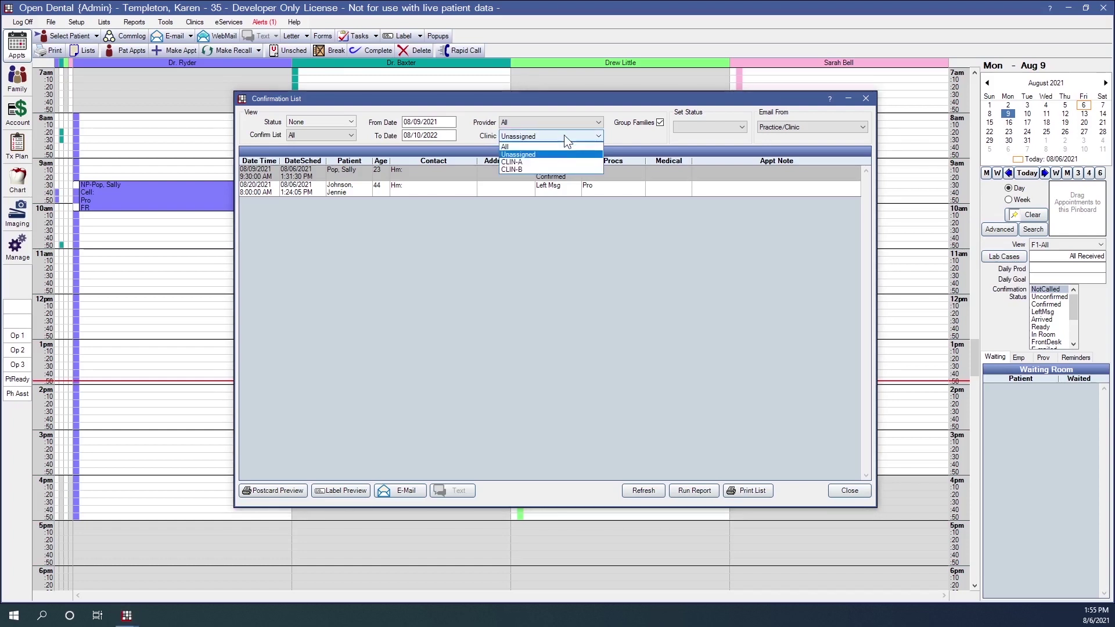
click(532, 164)
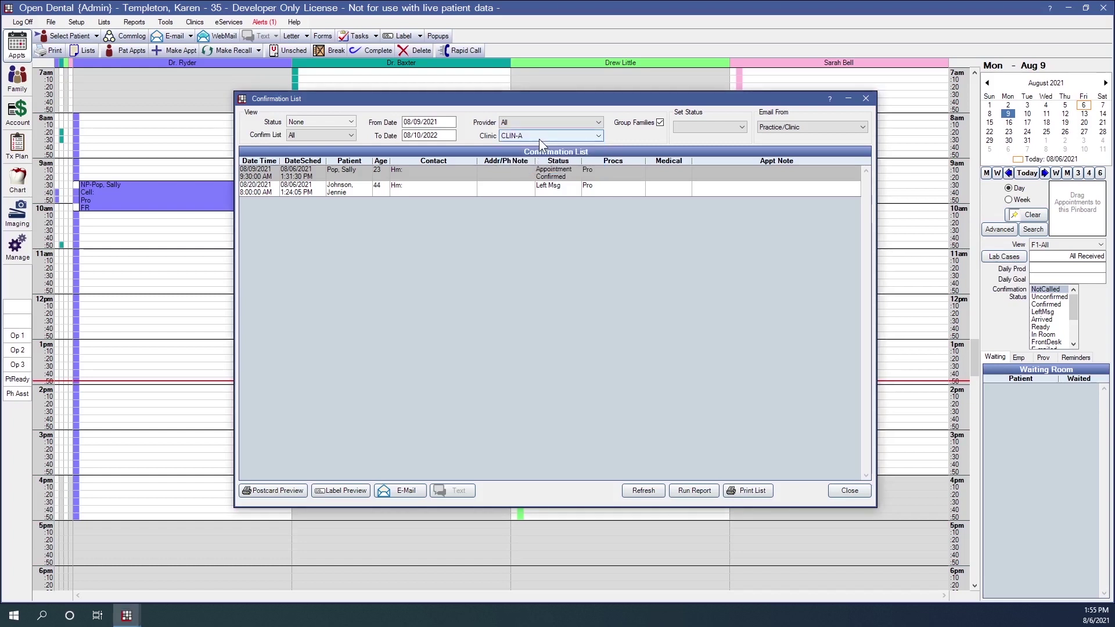
click(539, 139)
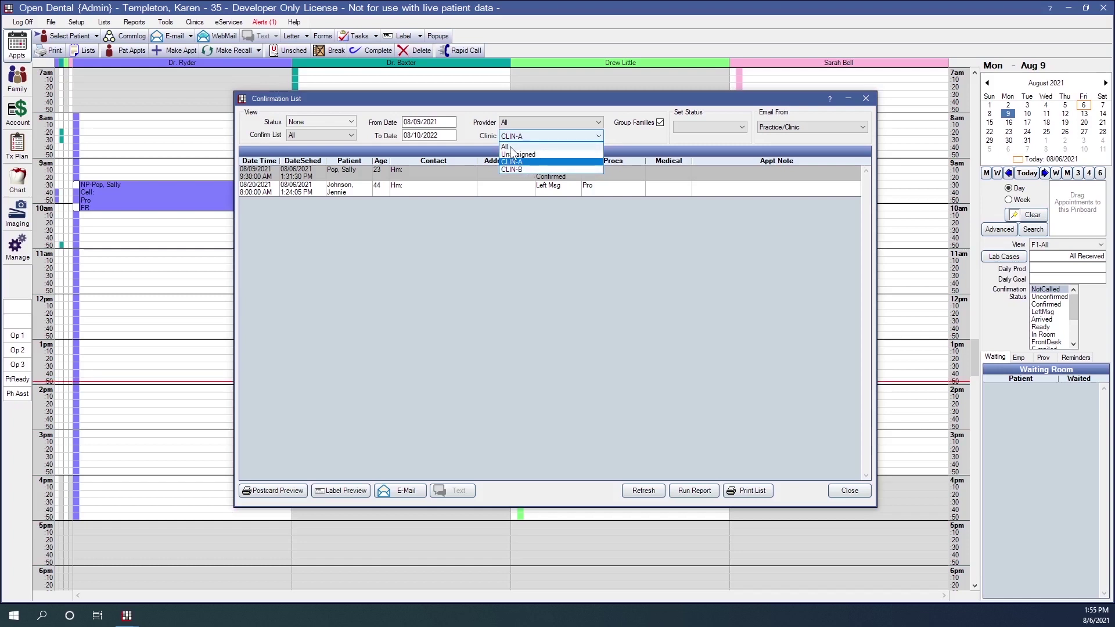
click(509, 146)
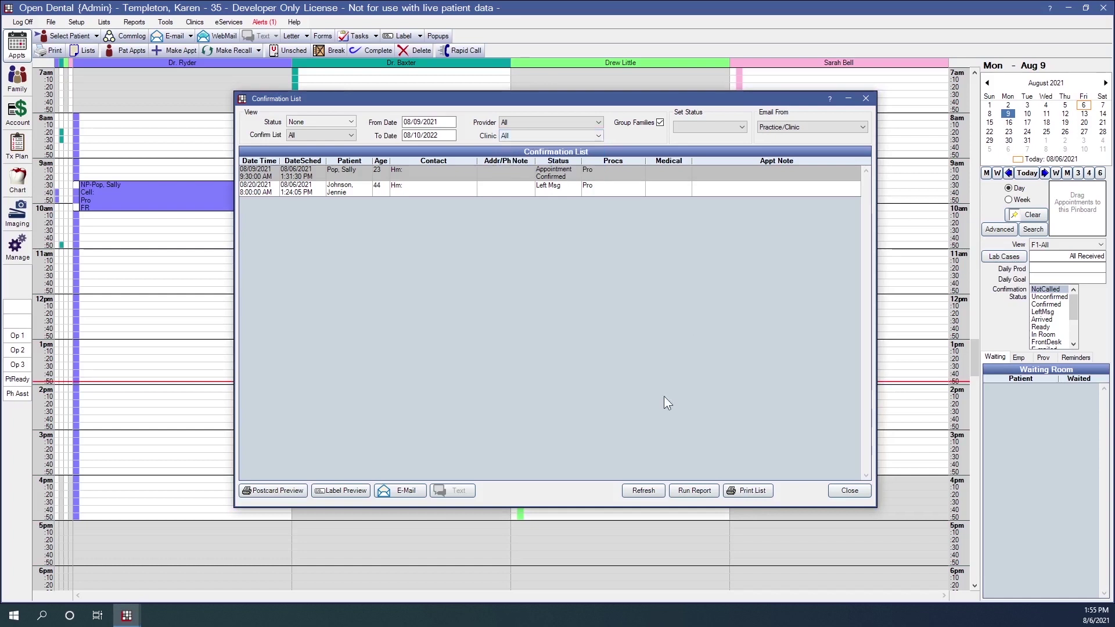
click(644, 491)
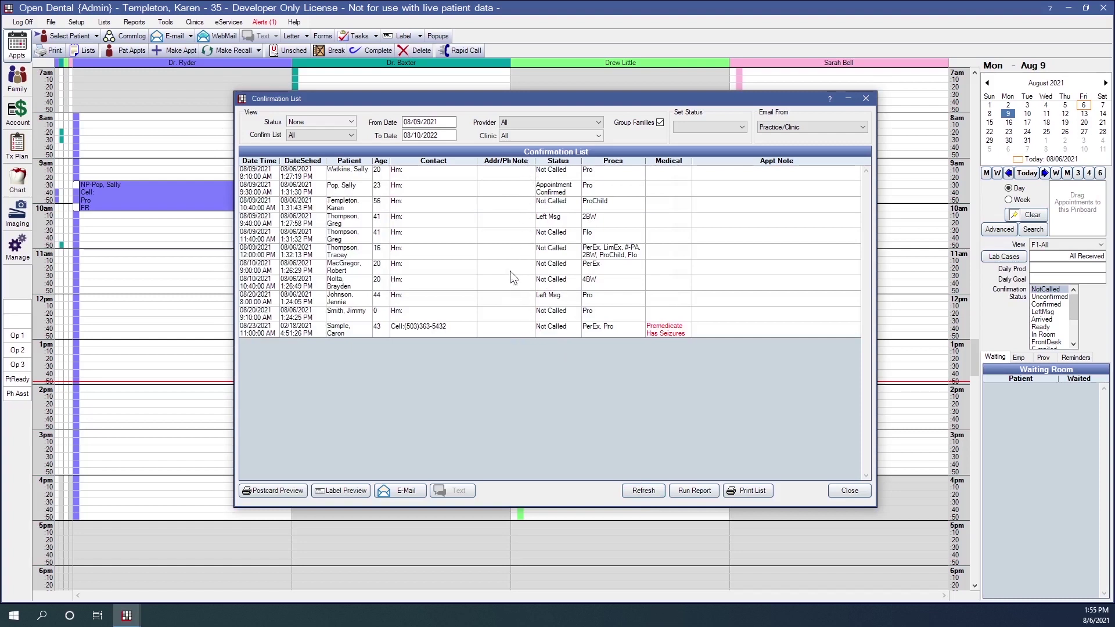
Limit the Confirmation List to clinic CLIN-A and refresh it.
click(531, 136)
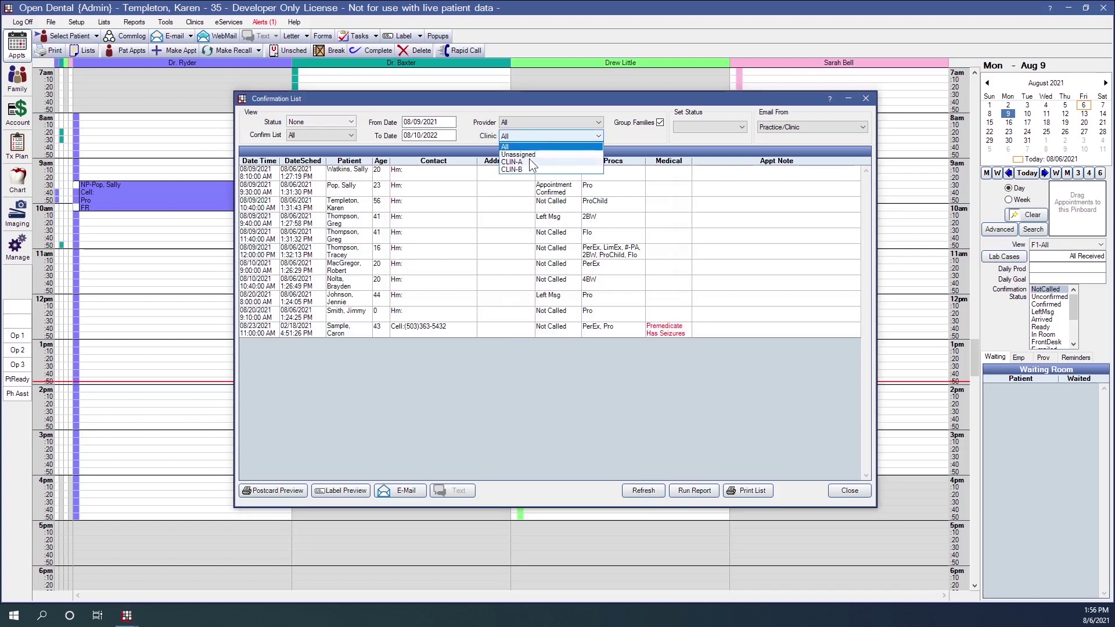
click(529, 159)
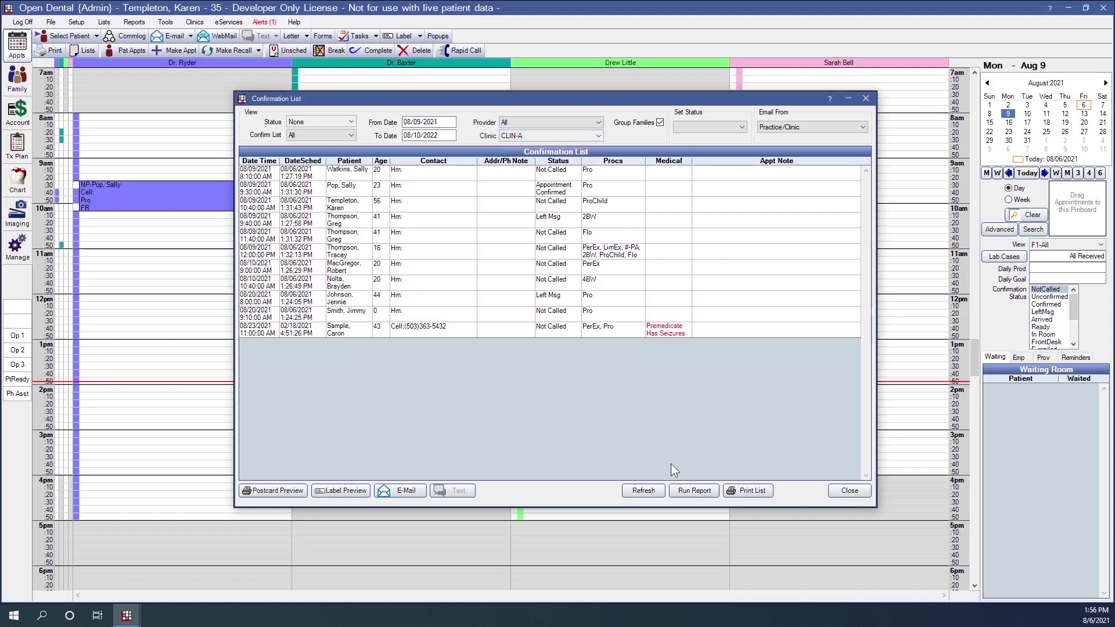
click(643, 491)
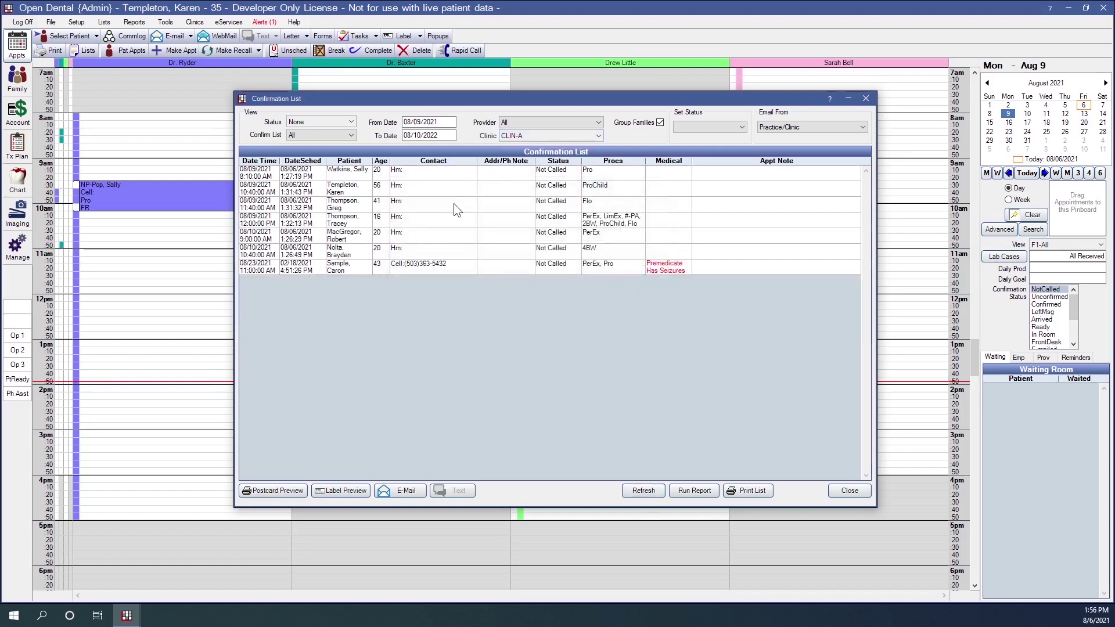
Reset the Clinic filter to All, refresh the appointments and close the Confirmation List.
click(544, 138)
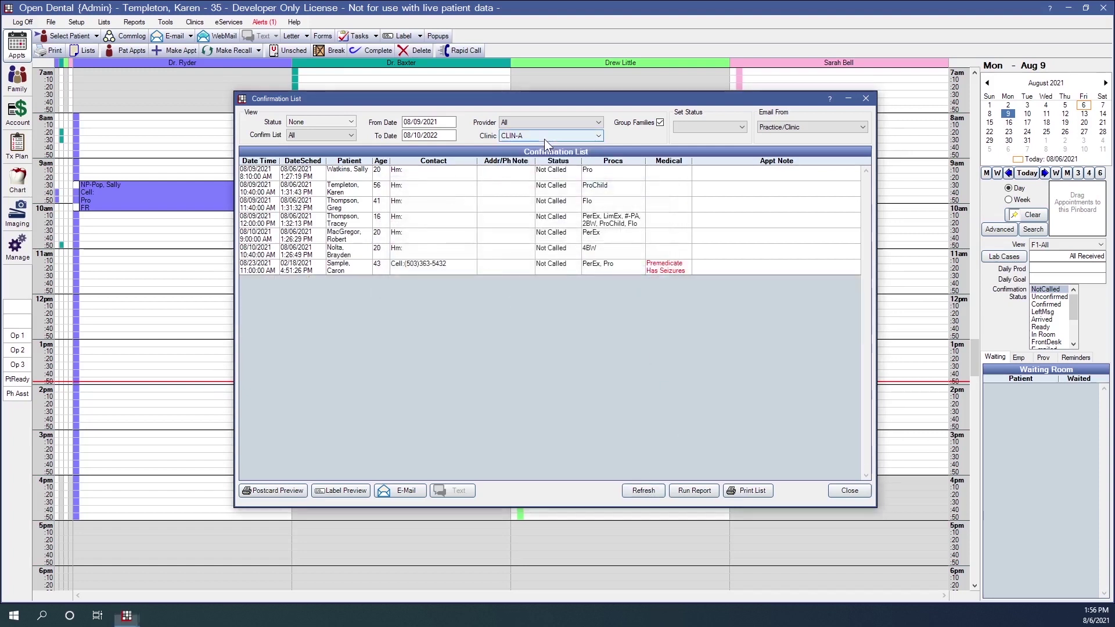
click(505, 147)
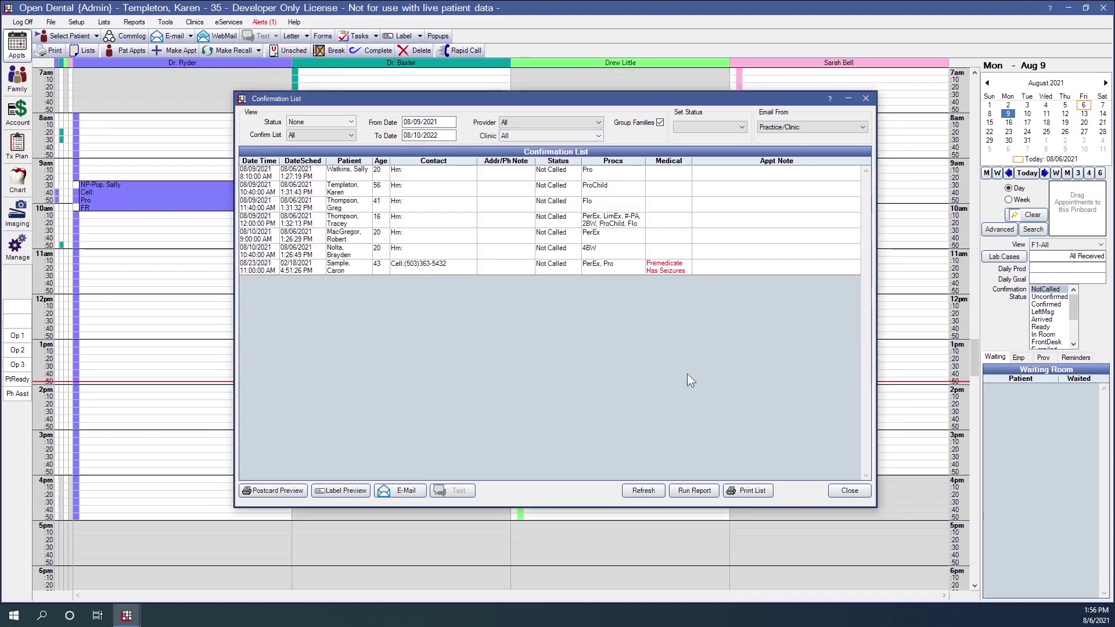
click(646, 491)
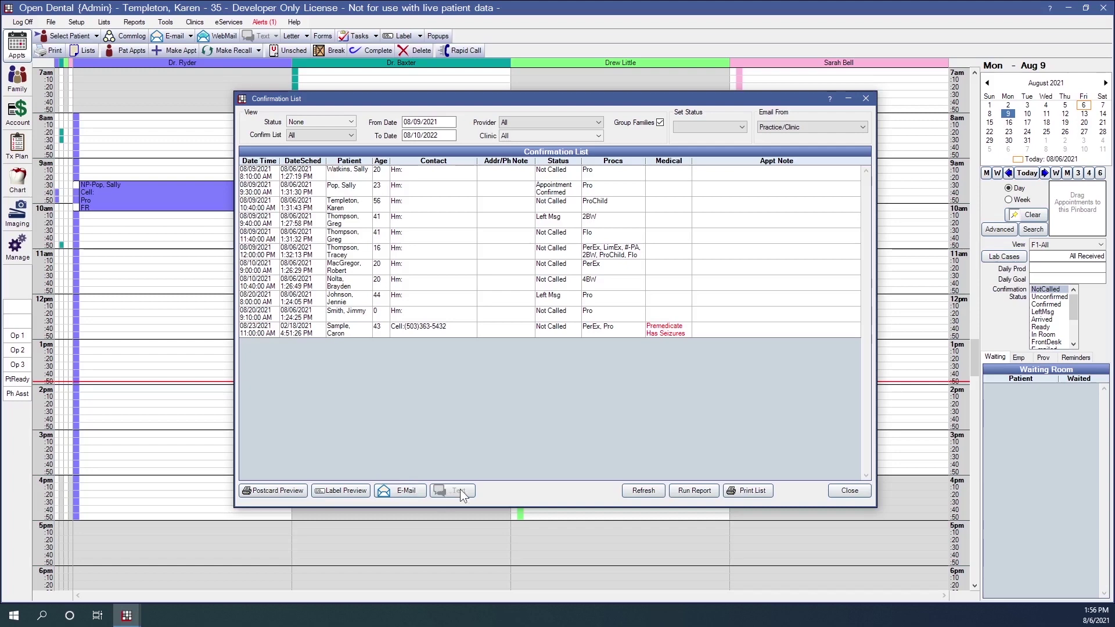
click(840, 487)
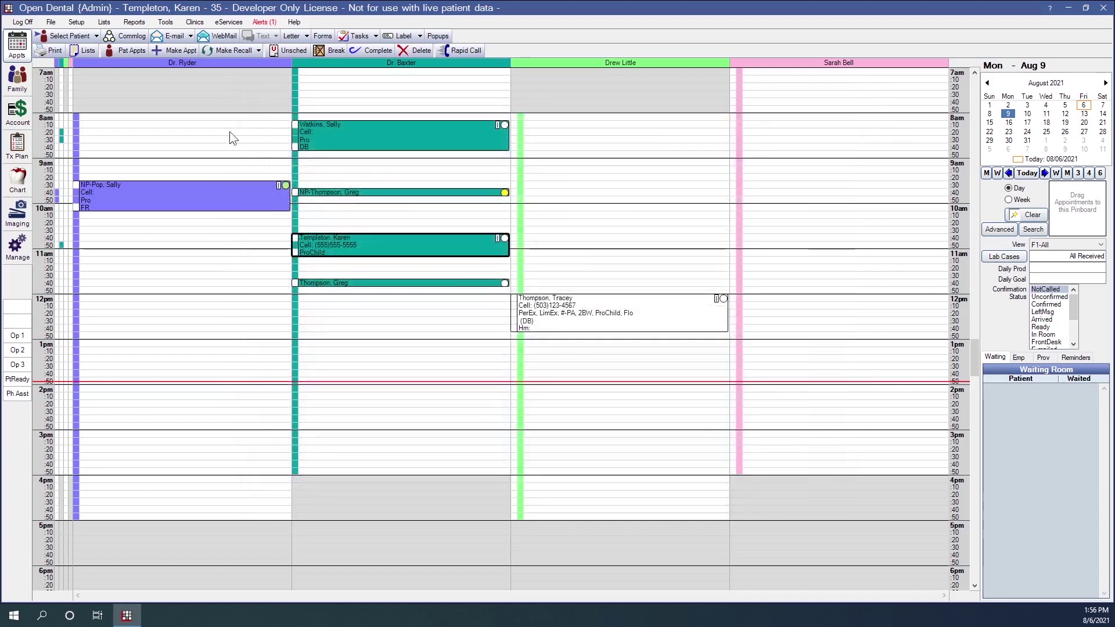
Open the appointment confirmations setup and compare the text message templates for a single patient and for multiple patients in one family.
click(77, 22)
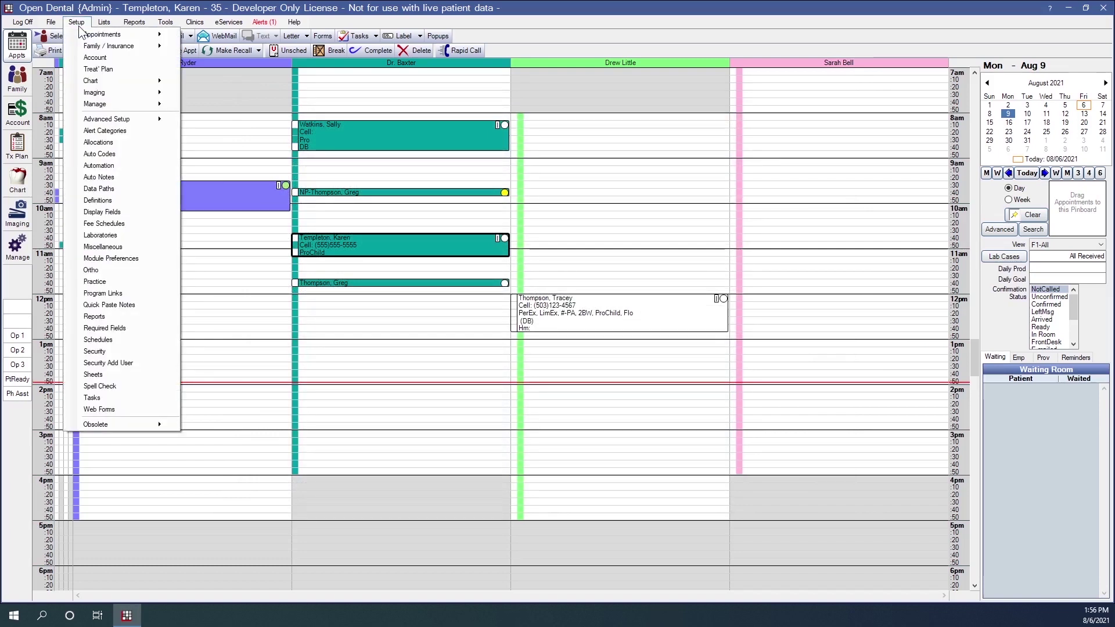
mouse_move(93, 40)
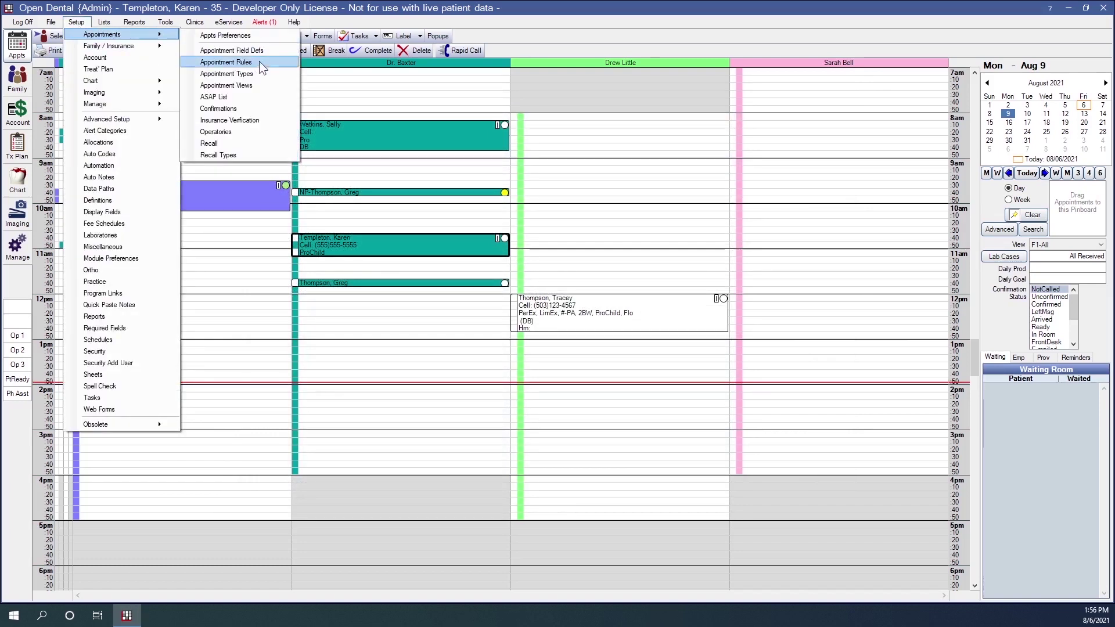
click(268, 110)
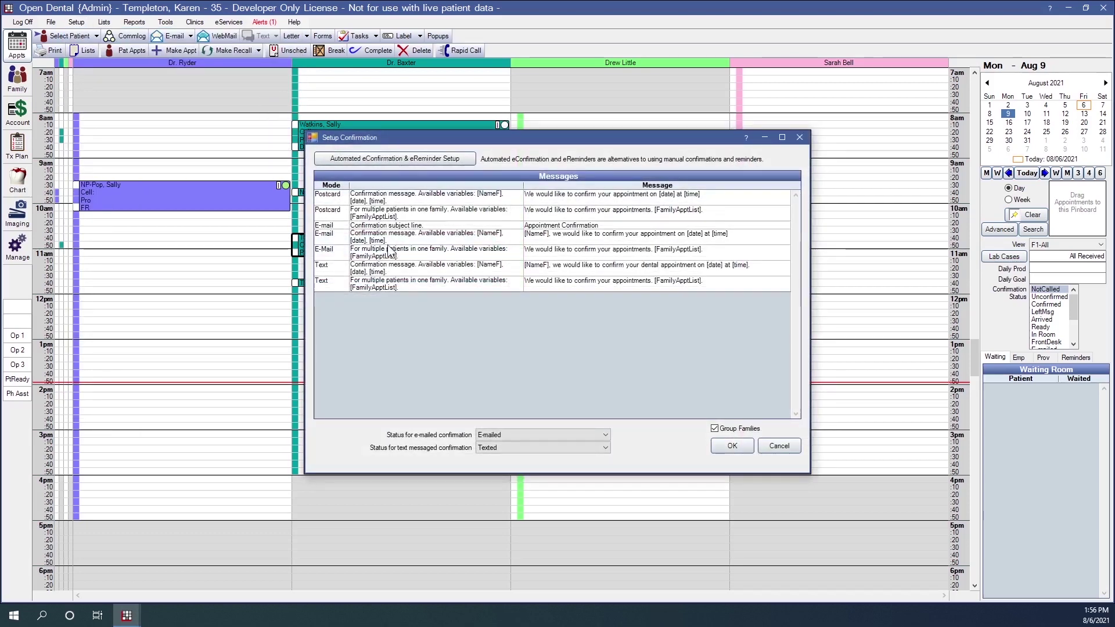
click(388, 267)
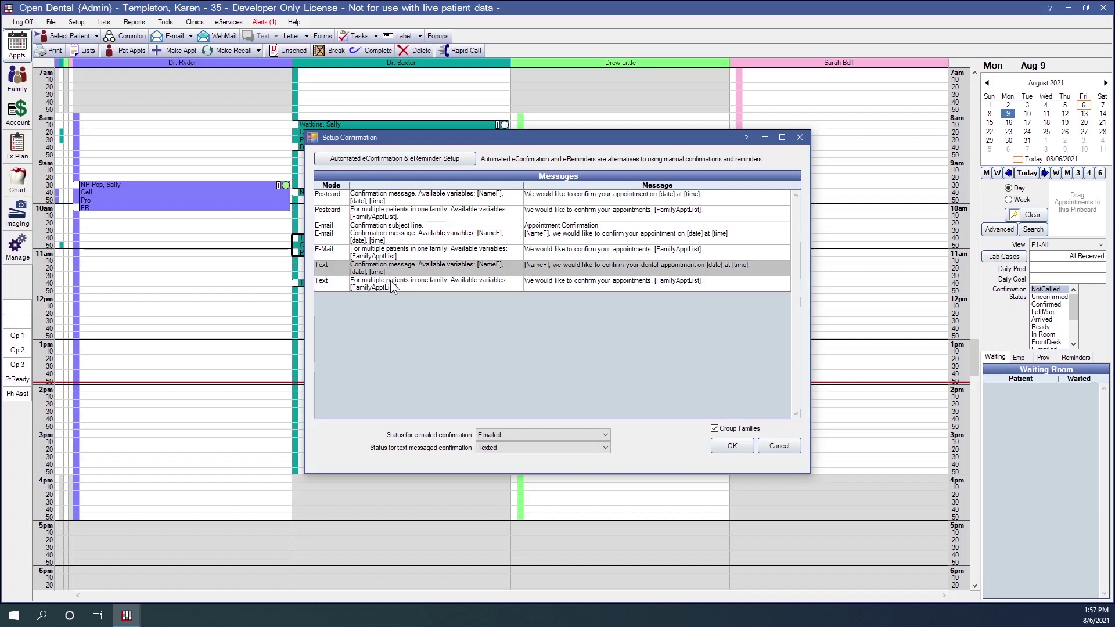
click(391, 282)
click(391, 267)
click(390, 282)
click(390, 267)
click(394, 283)
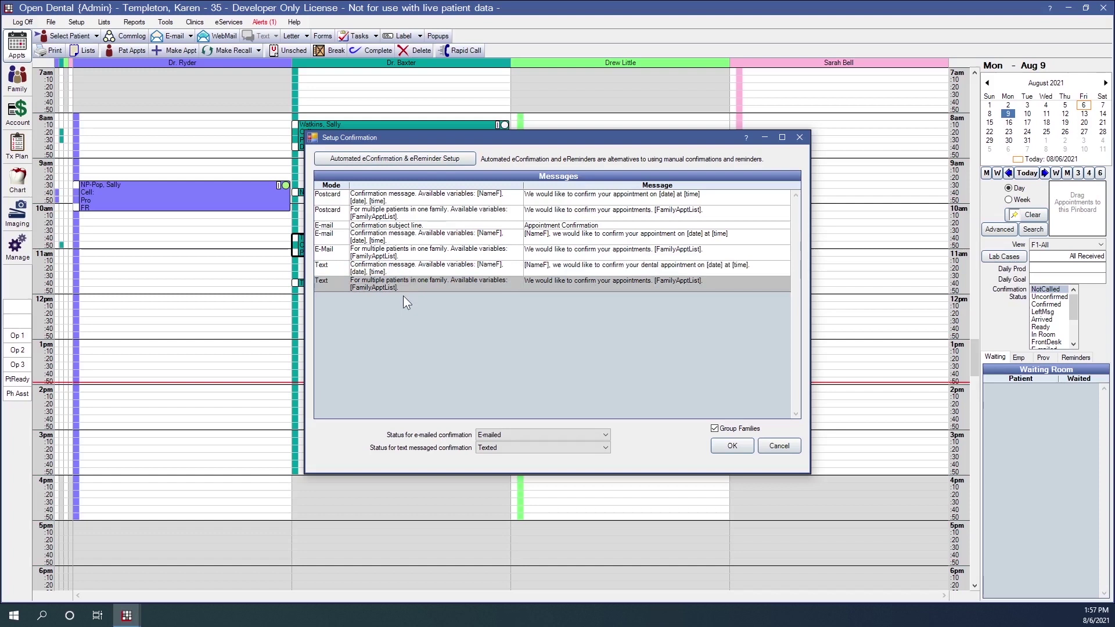
click(382, 267)
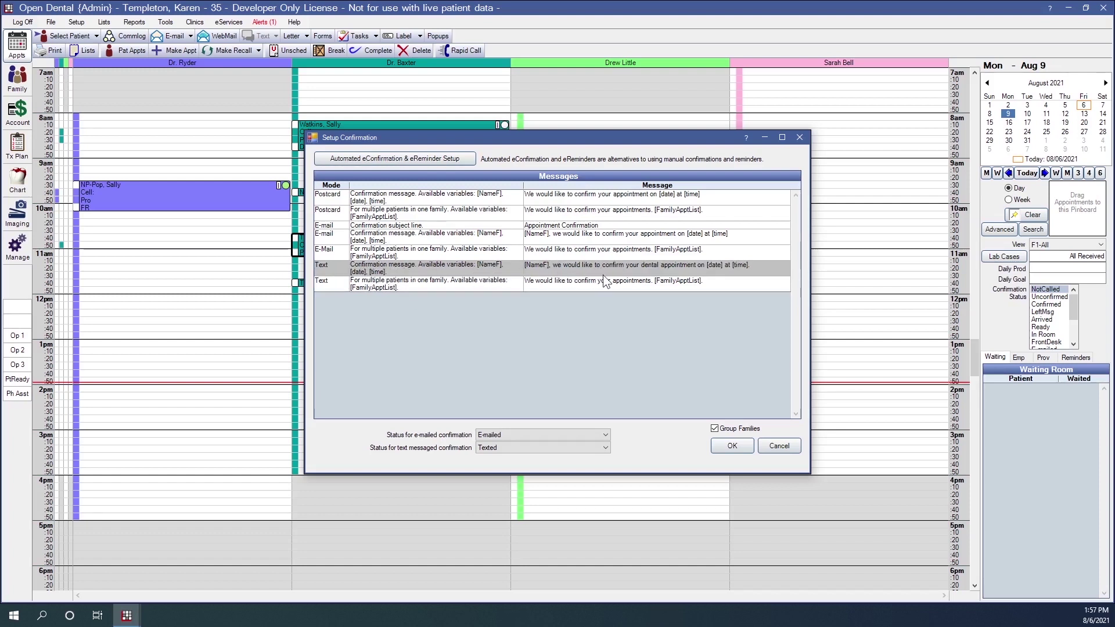
click(402, 285)
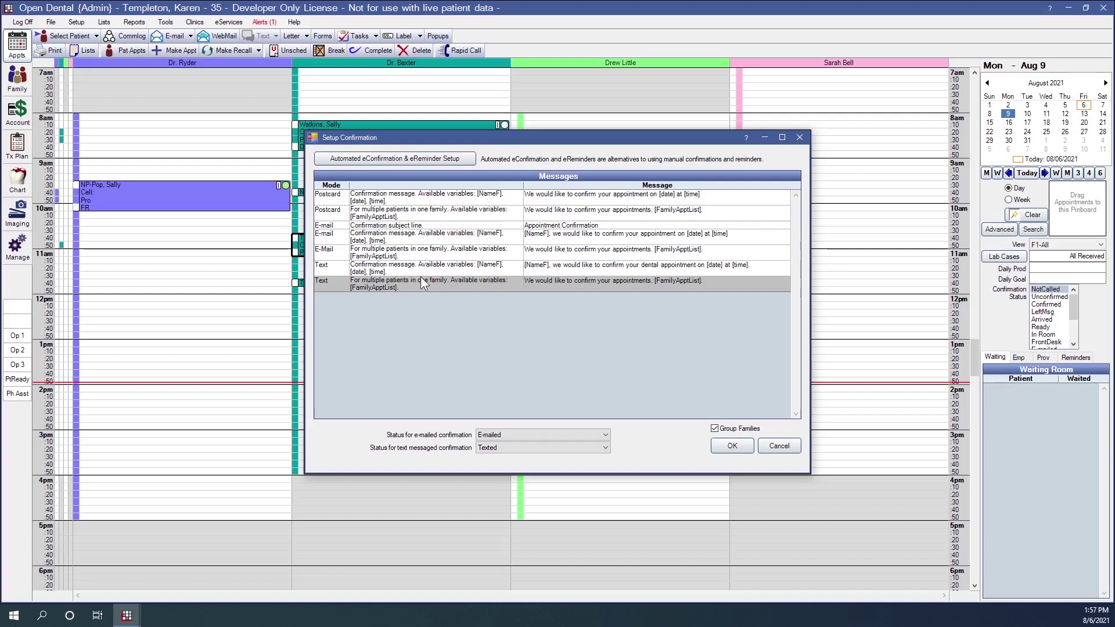
Review the text message template that confirms a single patient's appointment, accept it as is and close the confirmation setup.
double_click(410, 265)
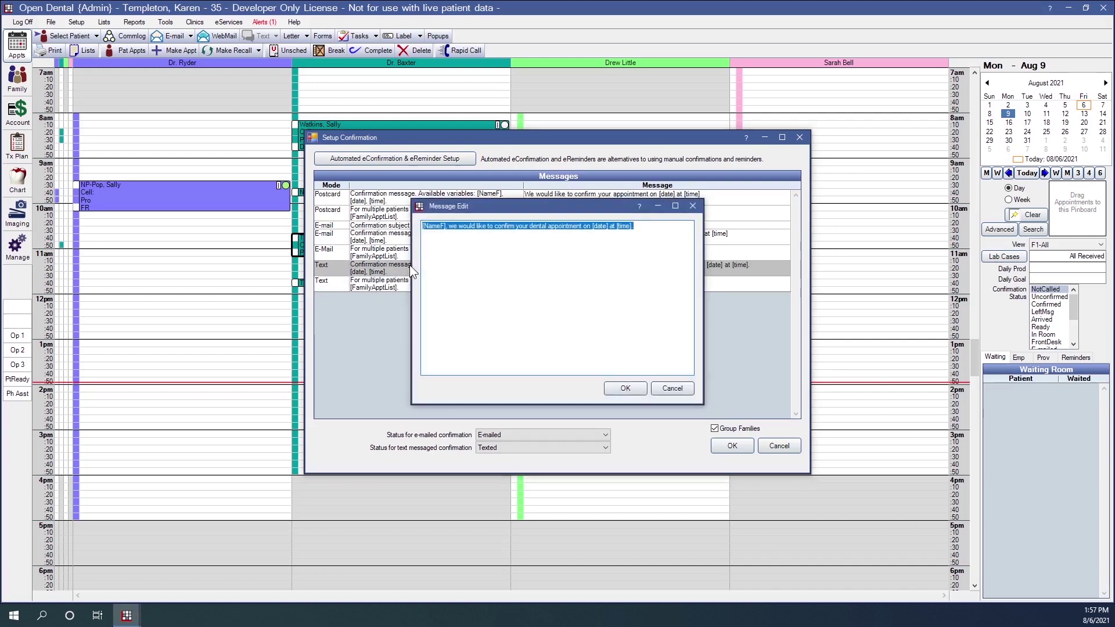
click(645, 229)
drag(443, 230, 422, 227)
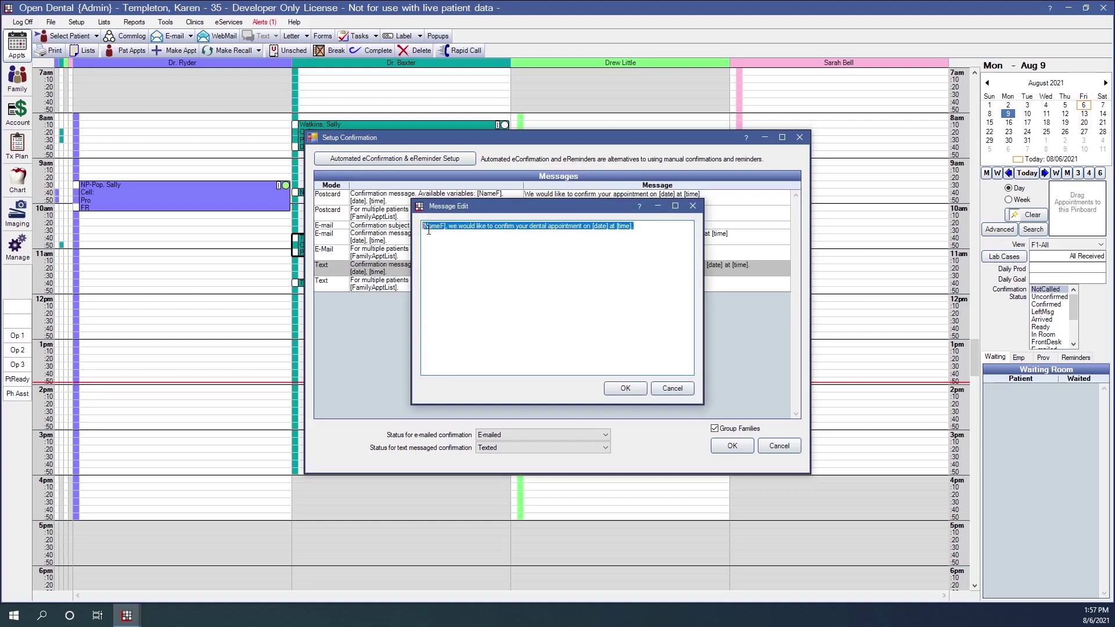
click(625, 388)
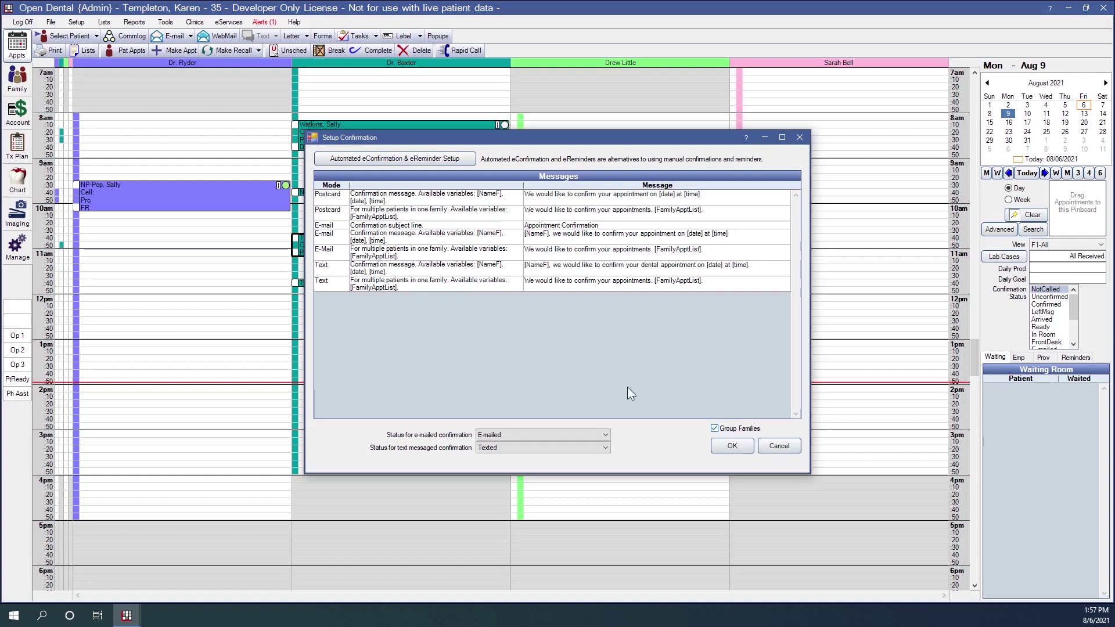
click(731, 446)
Open the Confirmation List, set its Clinic filter to All and refresh the appointments.
click(81, 51)
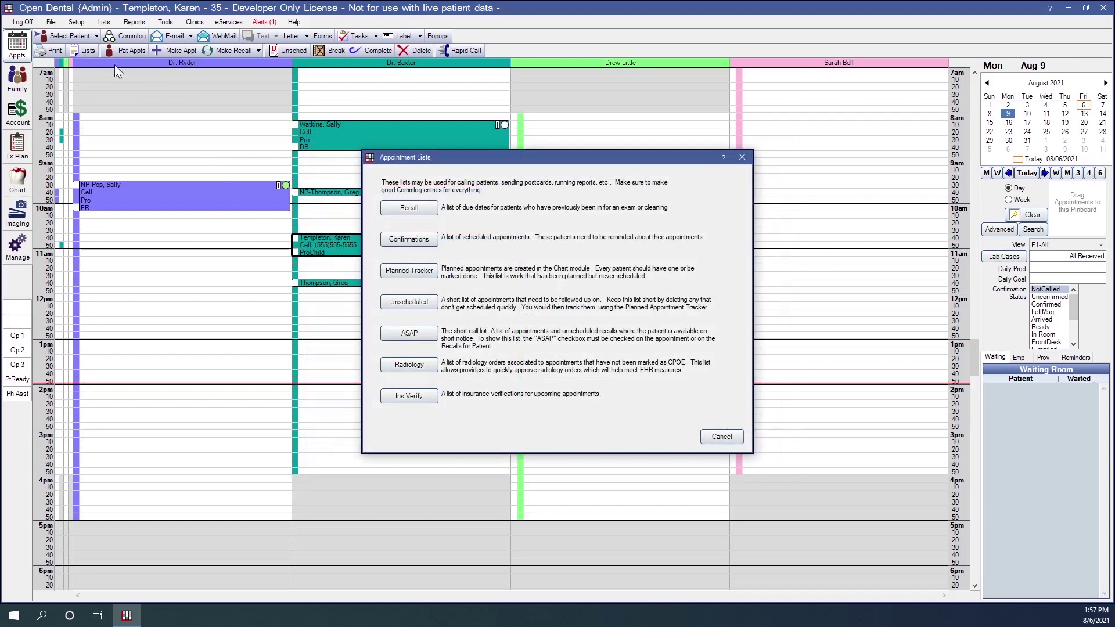
click(393, 235)
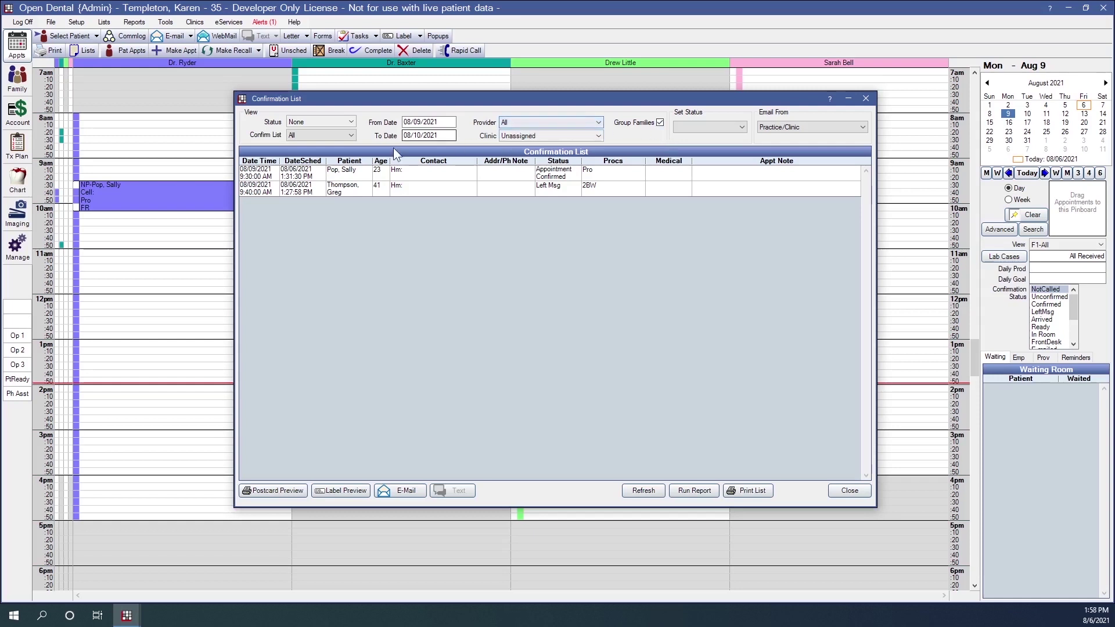
click(535, 141)
click(529, 148)
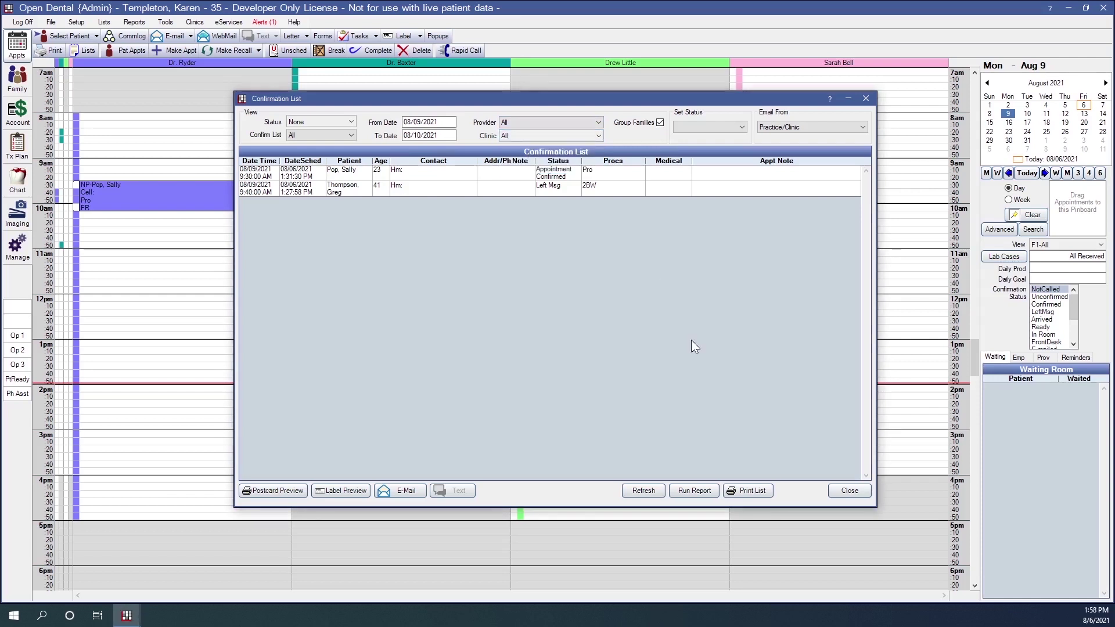
click(642, 491)
Set the confirmation status of the 08/09/2021 8:10 AM appointment to Left Msg.
click(706, 130)
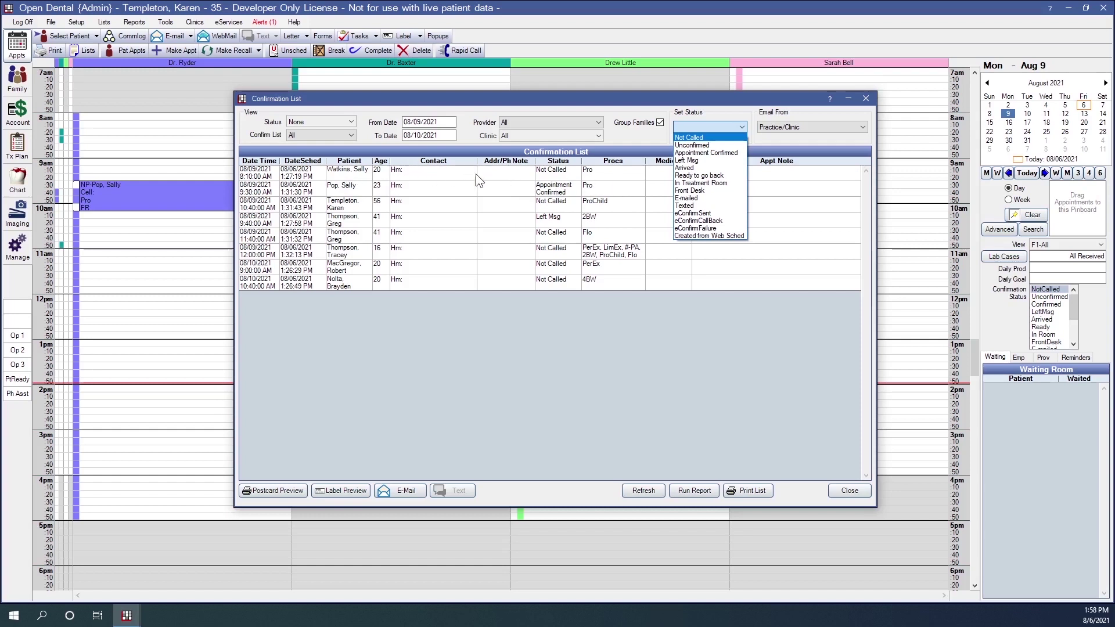
click(450, 177)
click(447, 175)
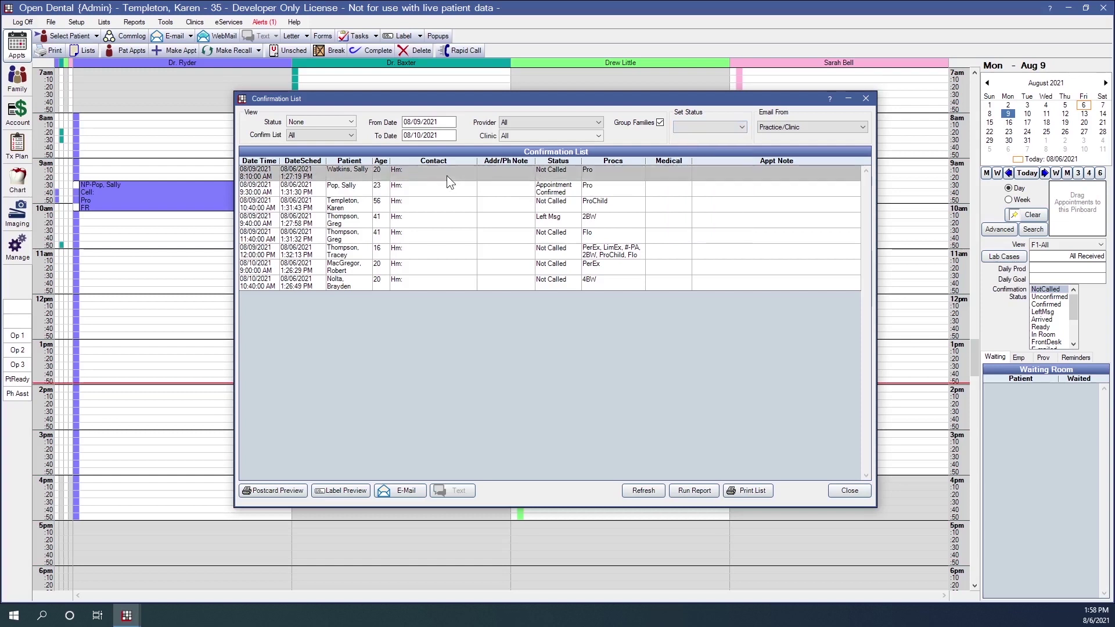
click(688, 128)
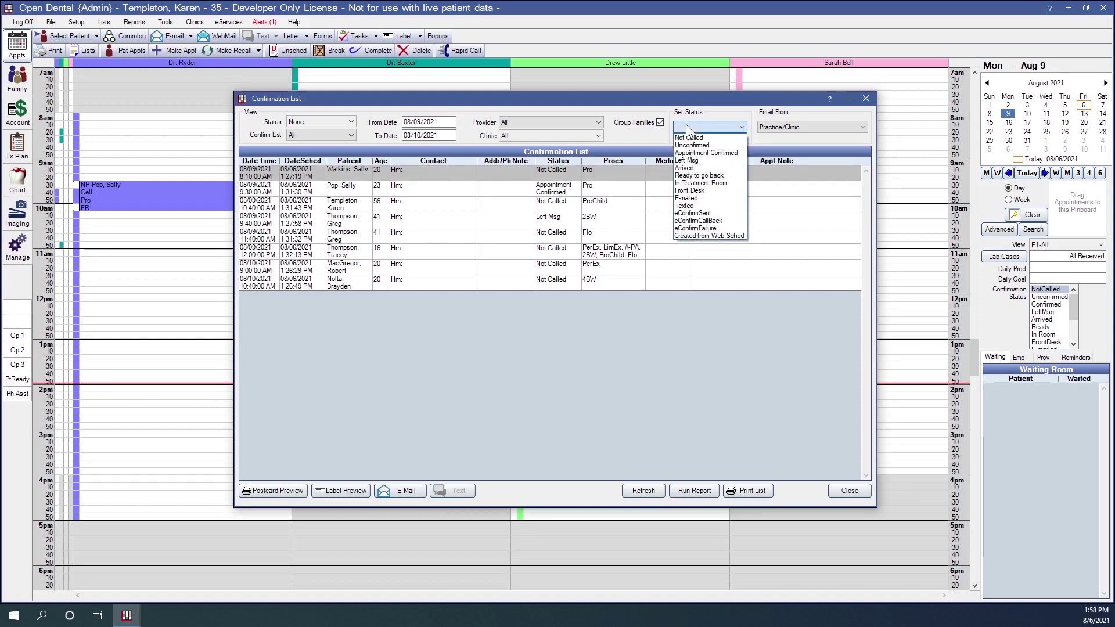
click(702, 161)
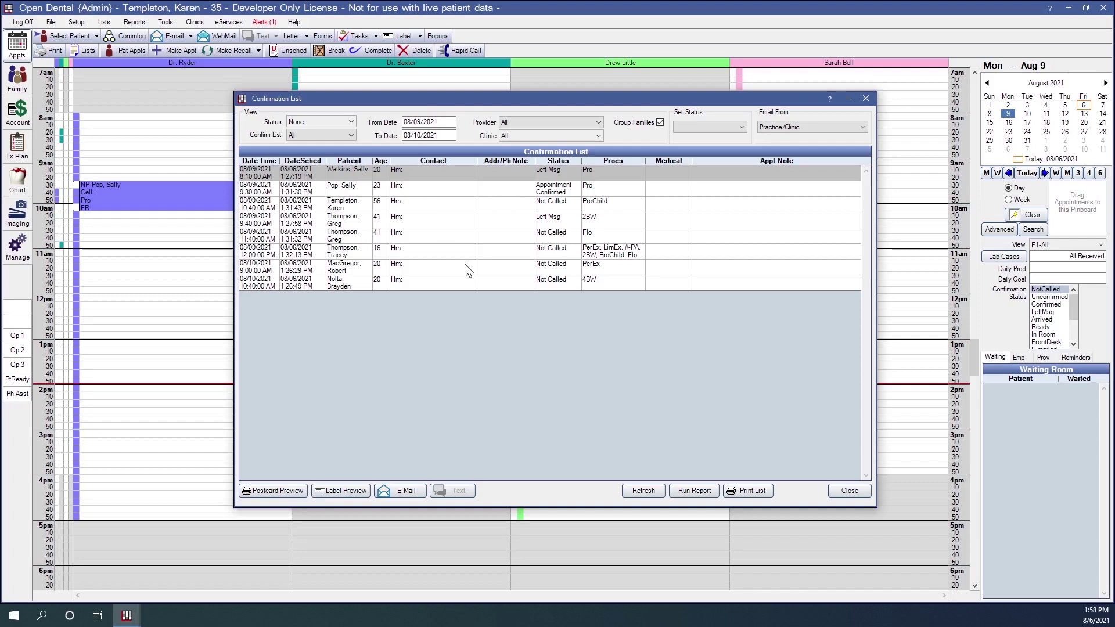
Set the status of all appointments below the first one to Left Msg in one go.
drag(502, 185, 522, 278)
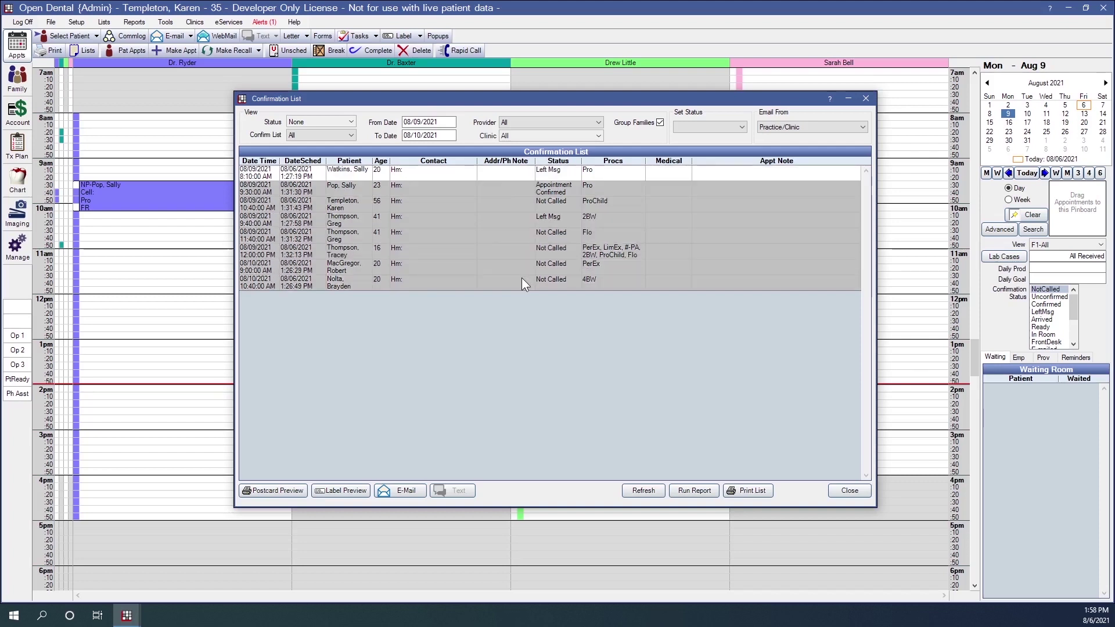
click(705, 126)
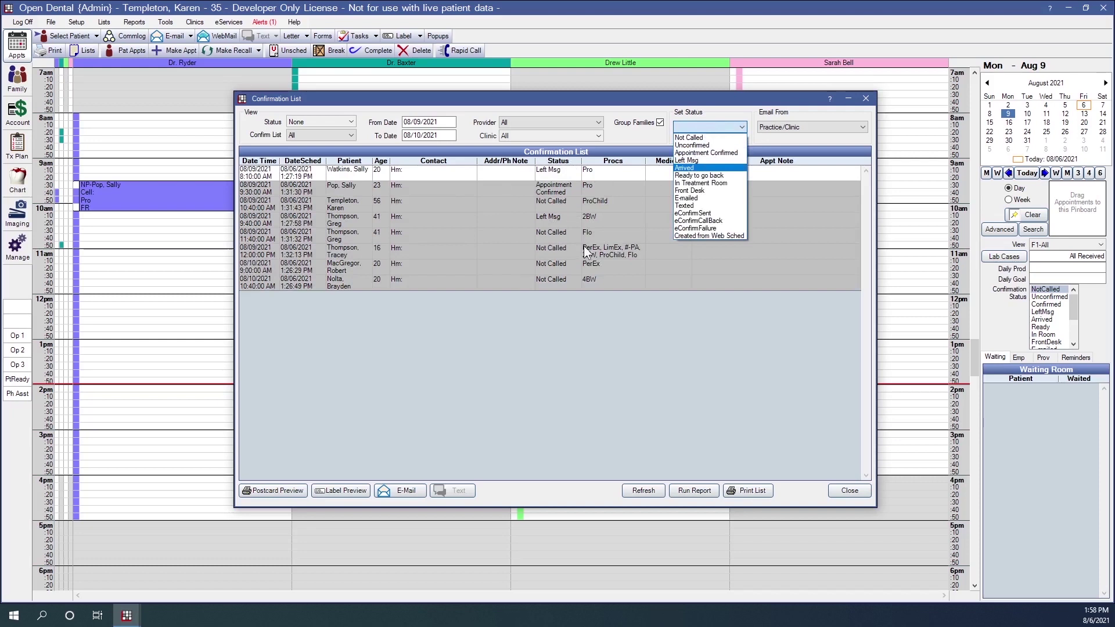
click(701, 160)
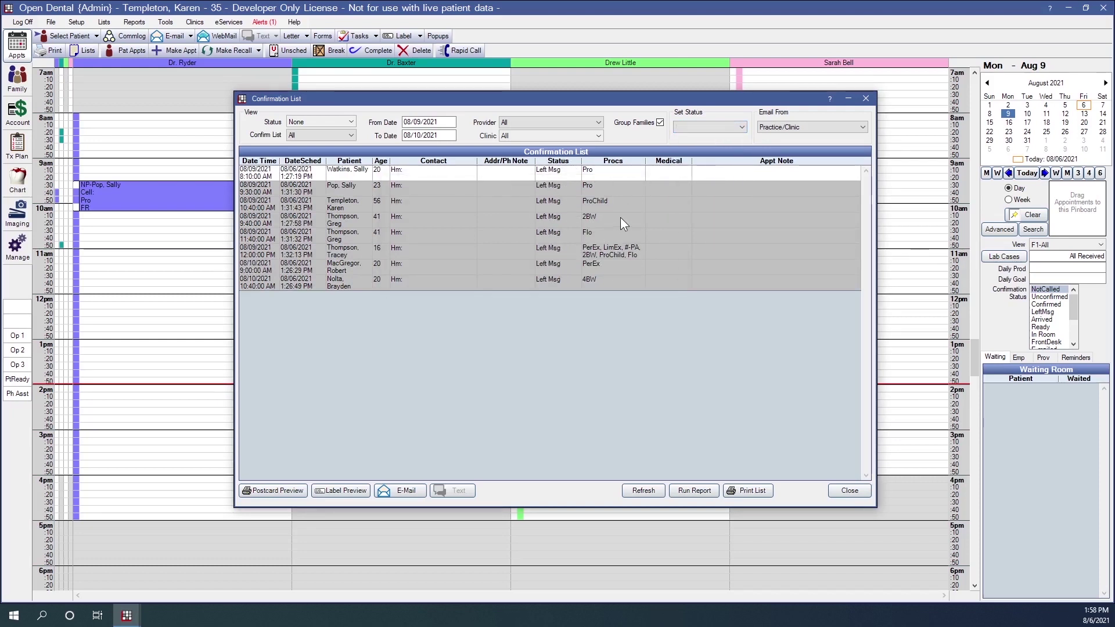
Select only the first appointment and check which sender options are available under Email From.
click(629, 178)
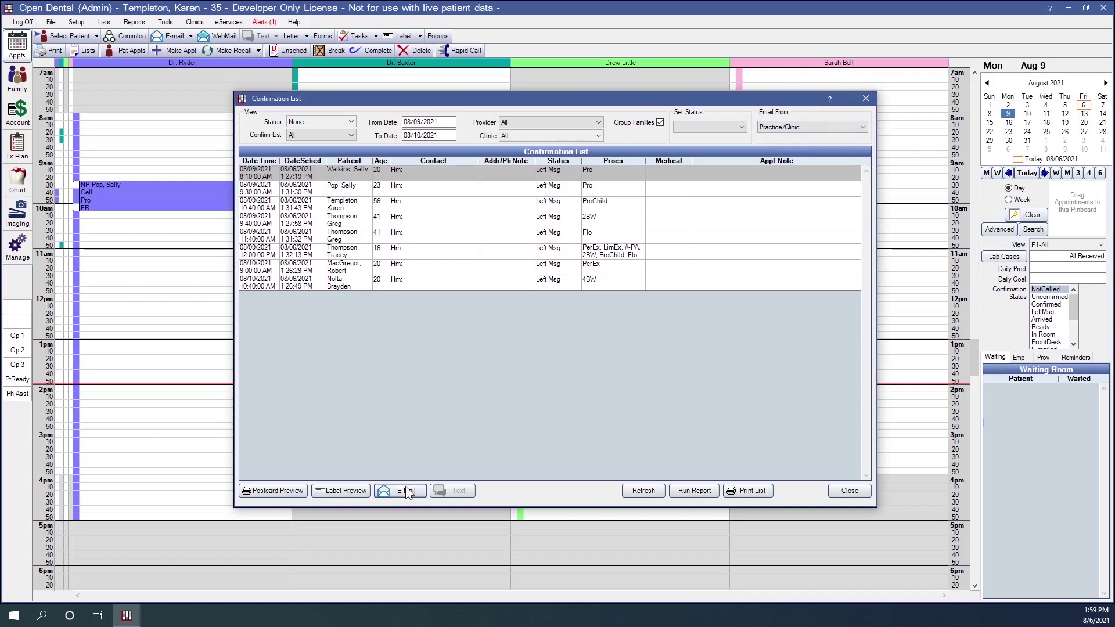
click(800, 127)
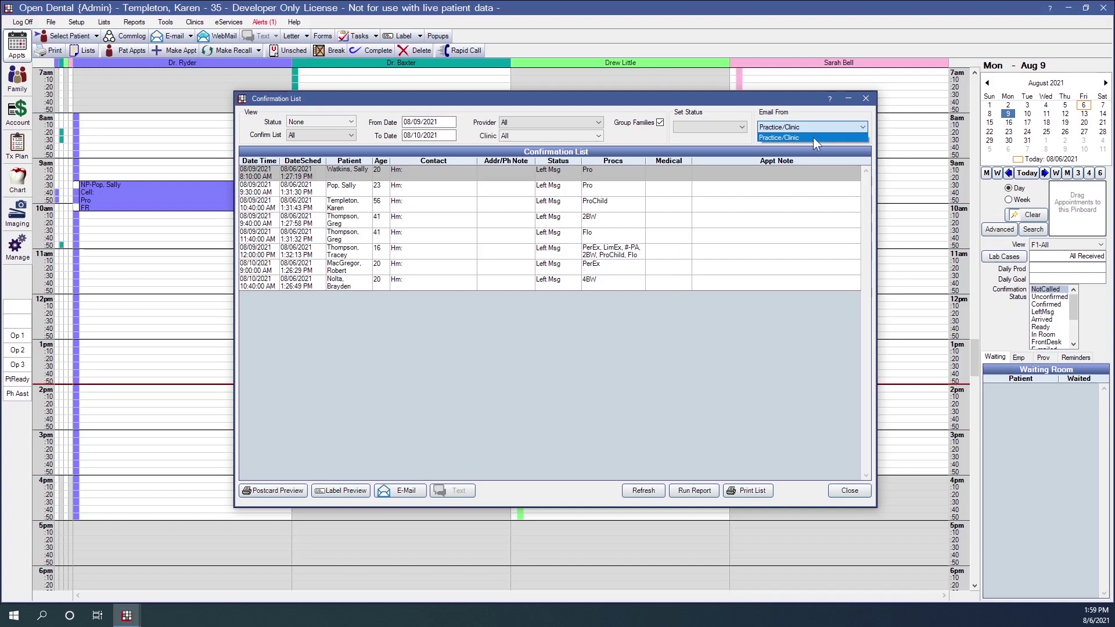
click(605, 355)
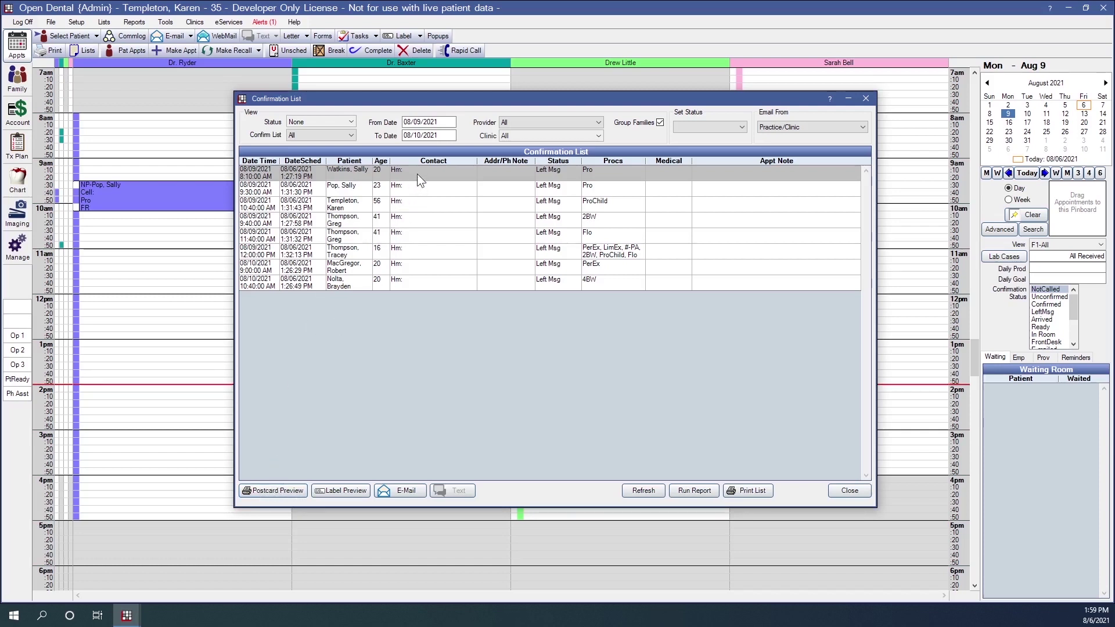
Preview the confirmation postcards for the first two appointments in a maximized window, then close the preview.
drag(417, 176, 413, 189)
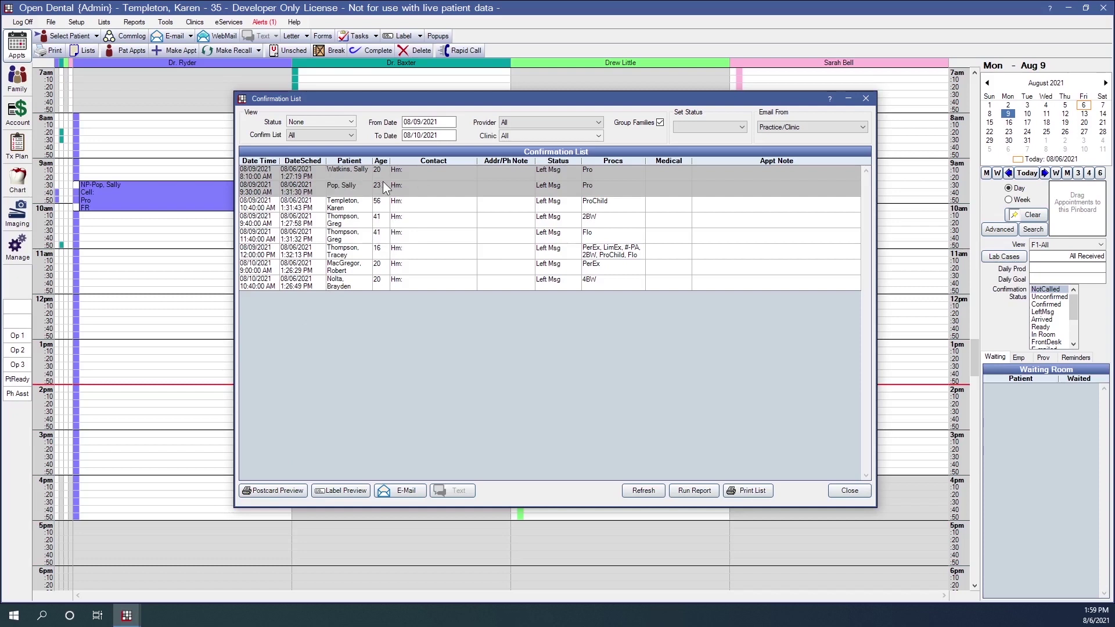
click(283, 492)
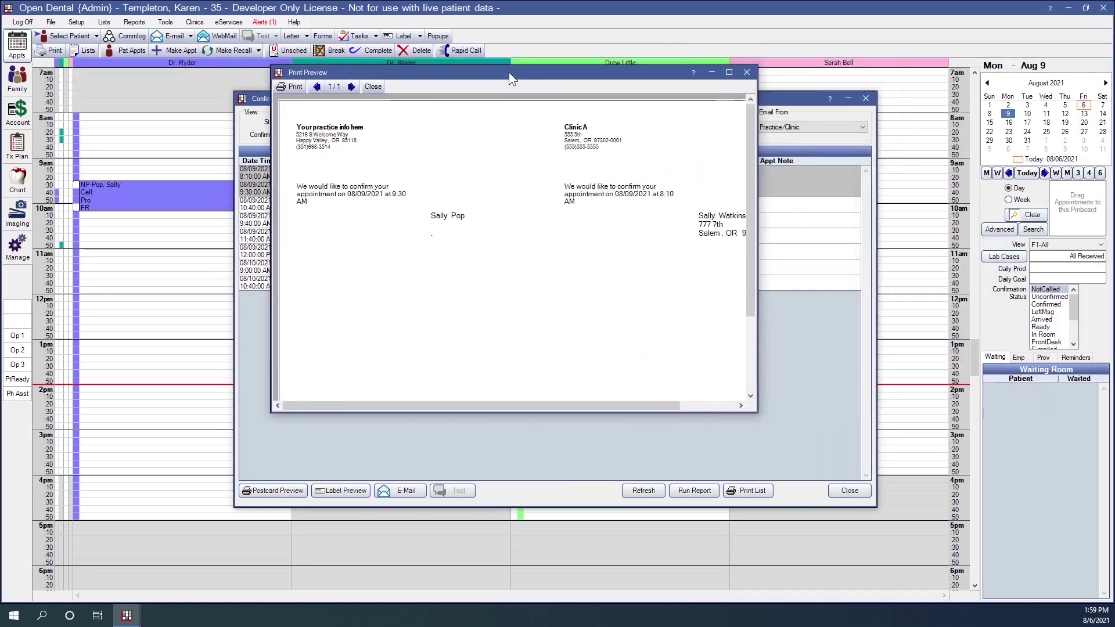
drag(509, 72, 502, 73)
click(722, 74)
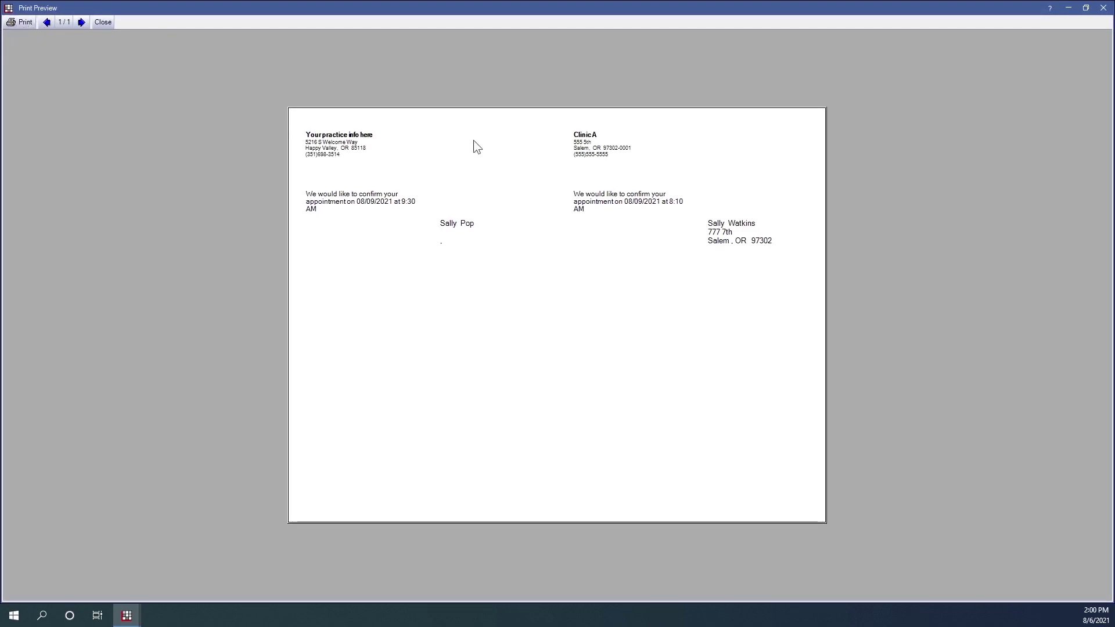
click(1101, 9)
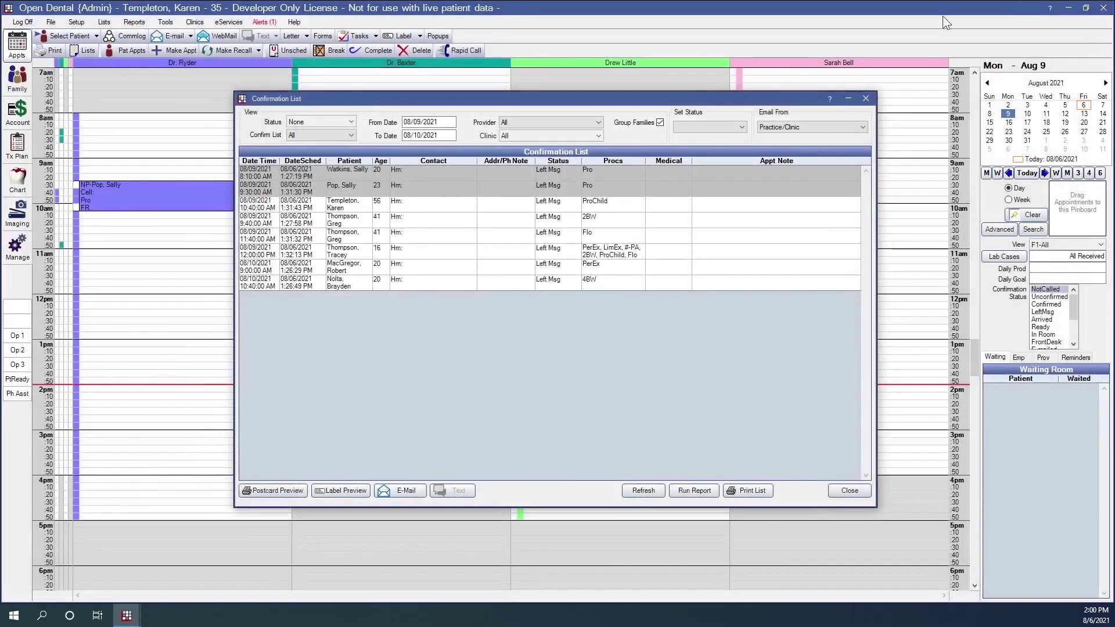
Deselect both appointments, preview postcards for the entire list in a maximized window and close the preview.
ctrl+click(524, 174)
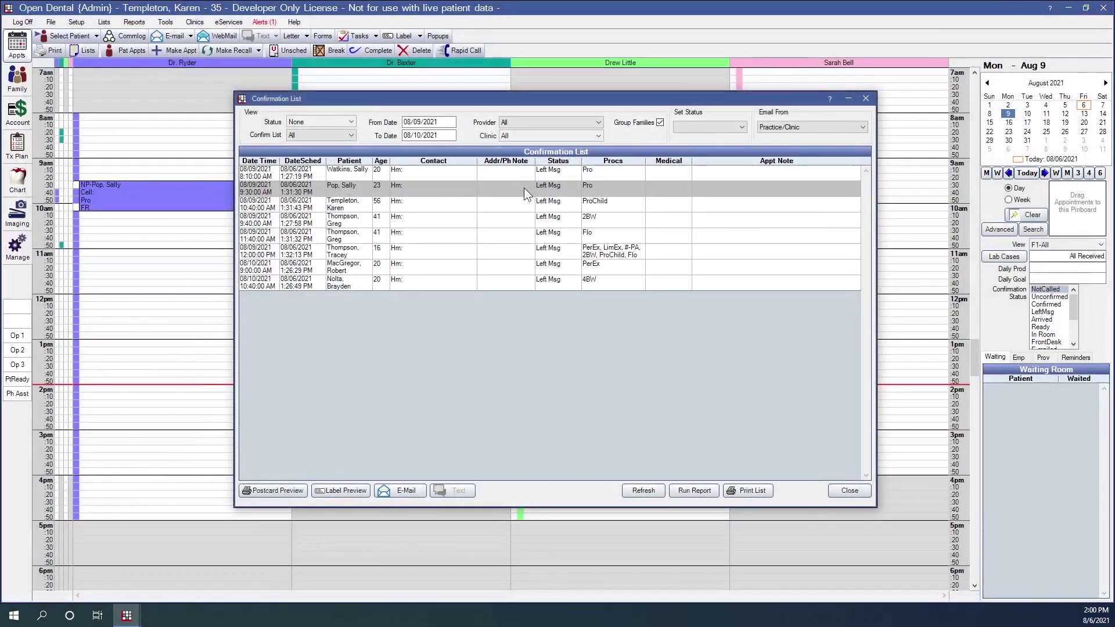
ctrl+click(524, 187)
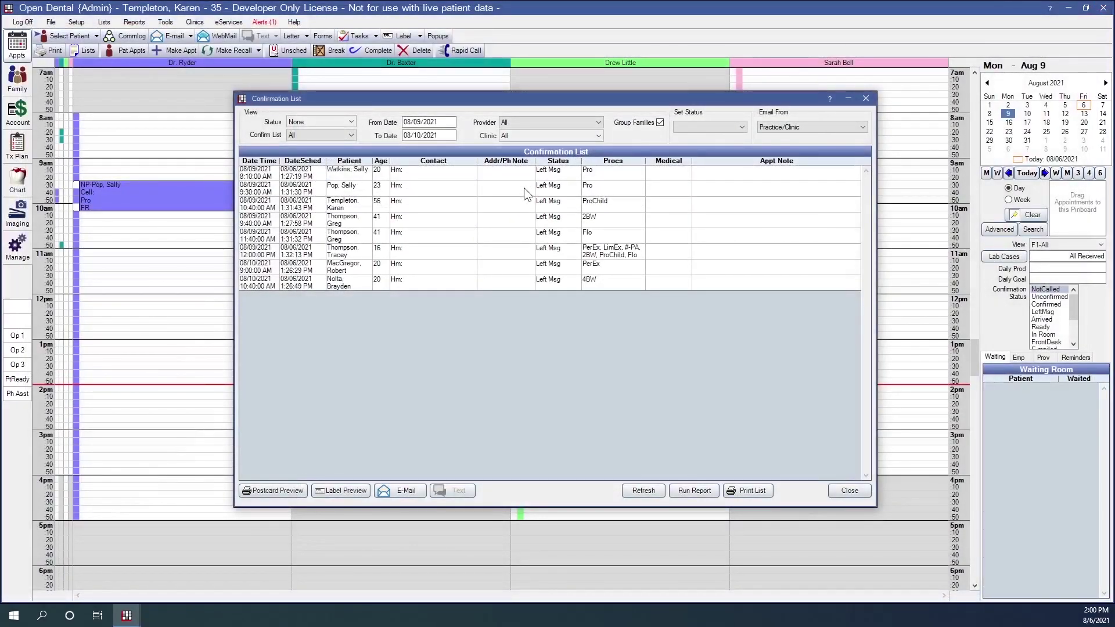
click(284, 491)
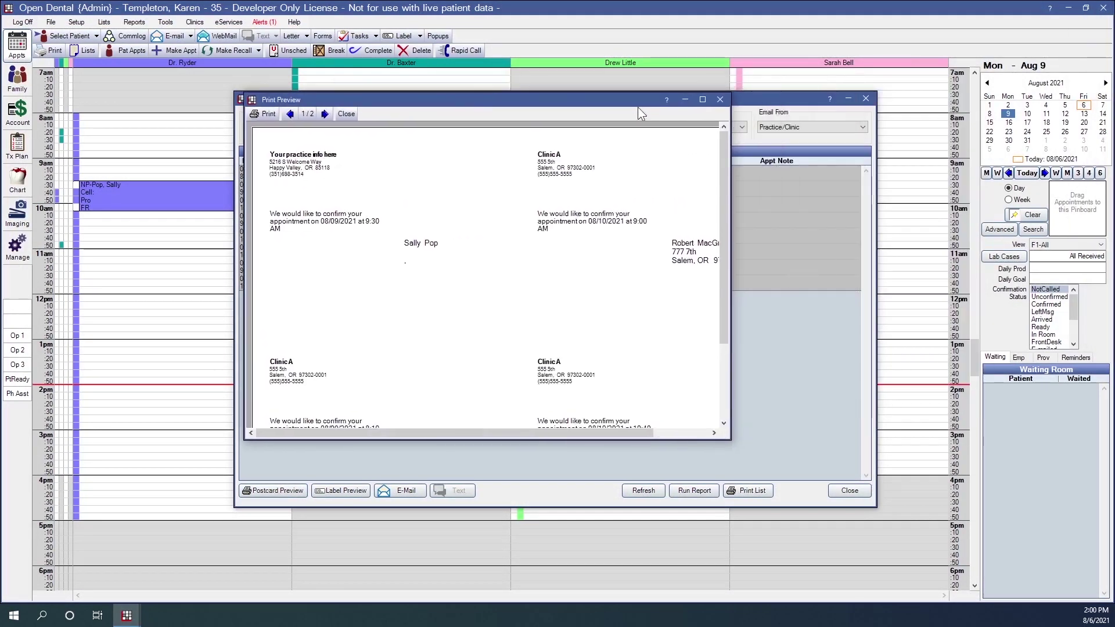
click(698, 100)
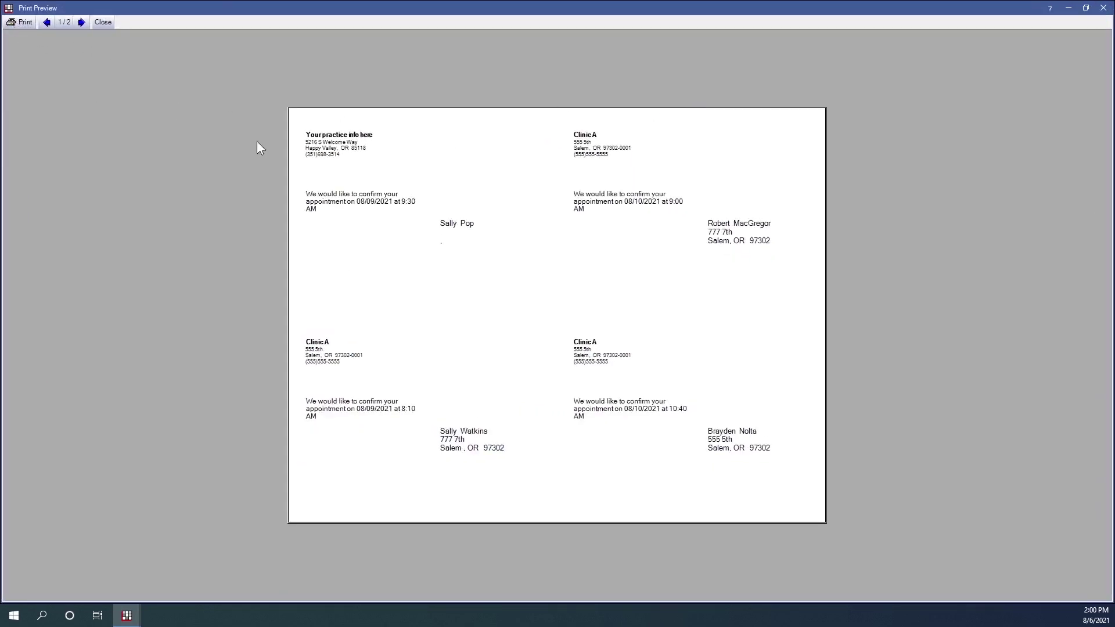
click(1103, 8)
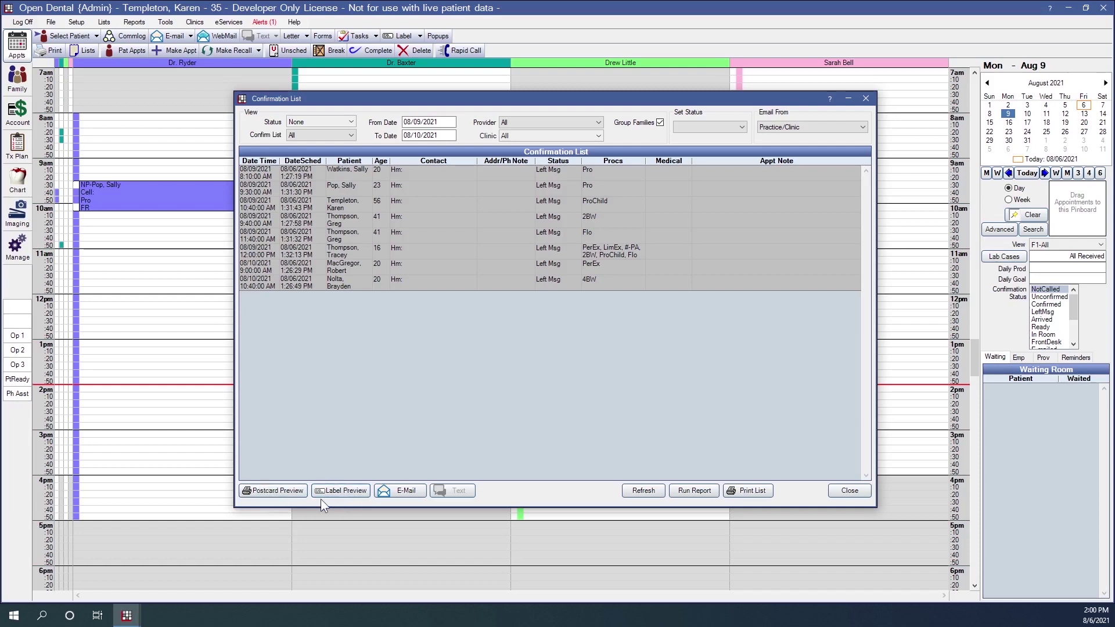
Preview the mailing labels for just the first two appointments in a maximized window and close the preview.
click(430, 172)
ctrl+click(430, 182)
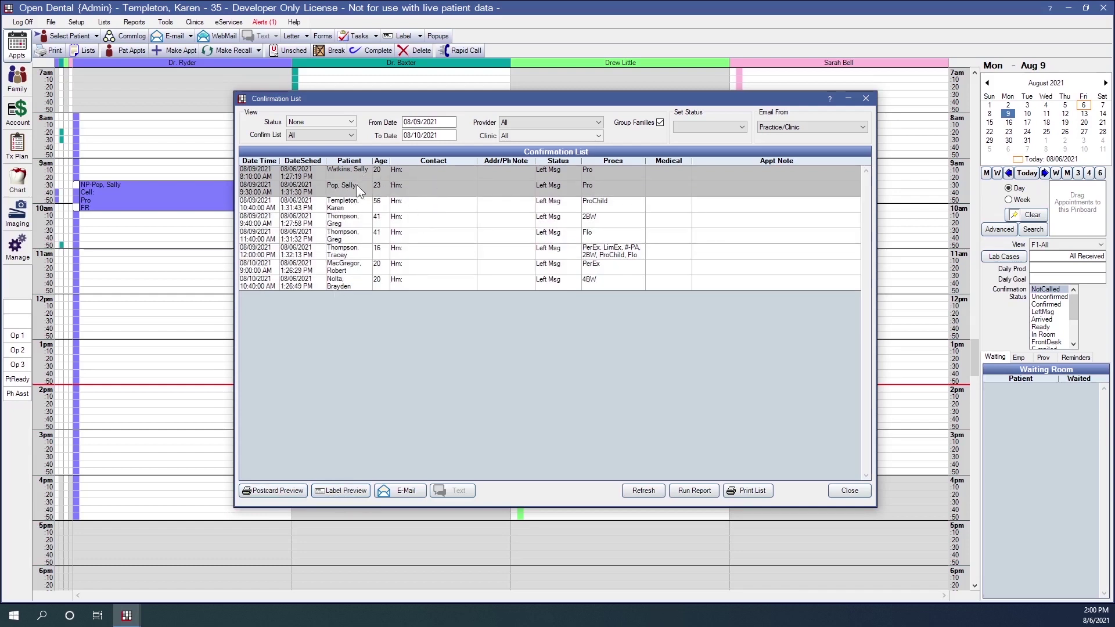
click(337, 490)
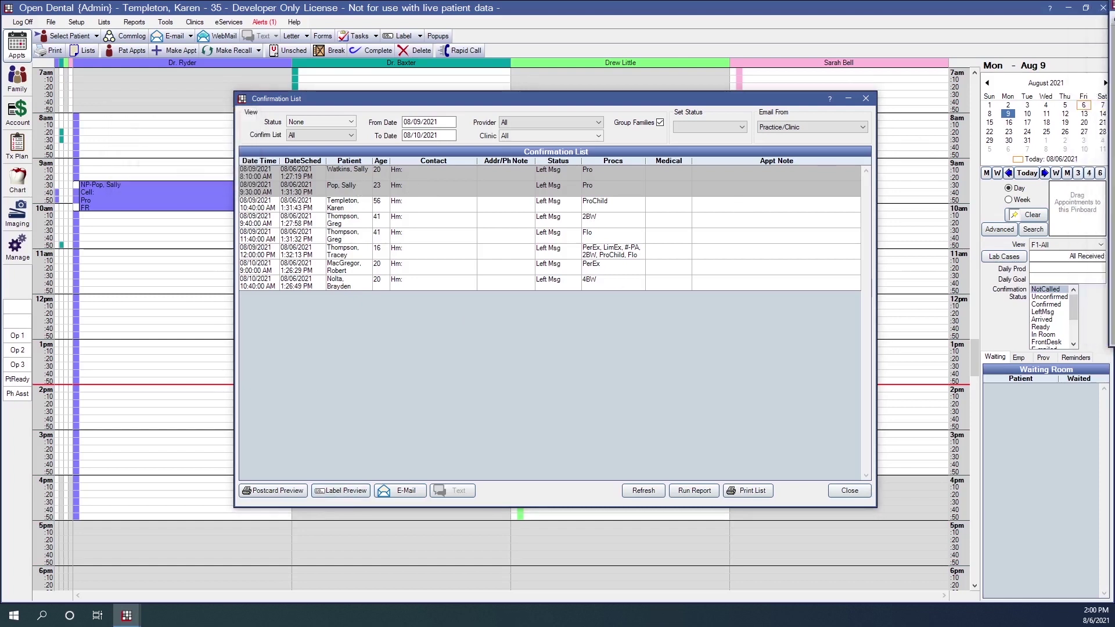
double_click(793, 85)
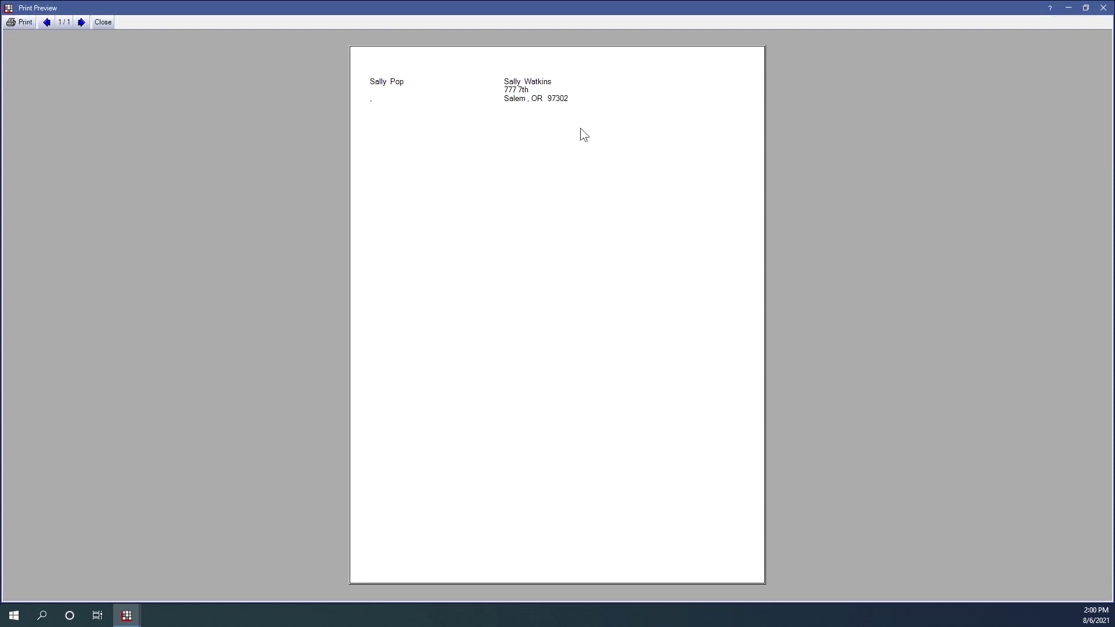
click(1102, 8)
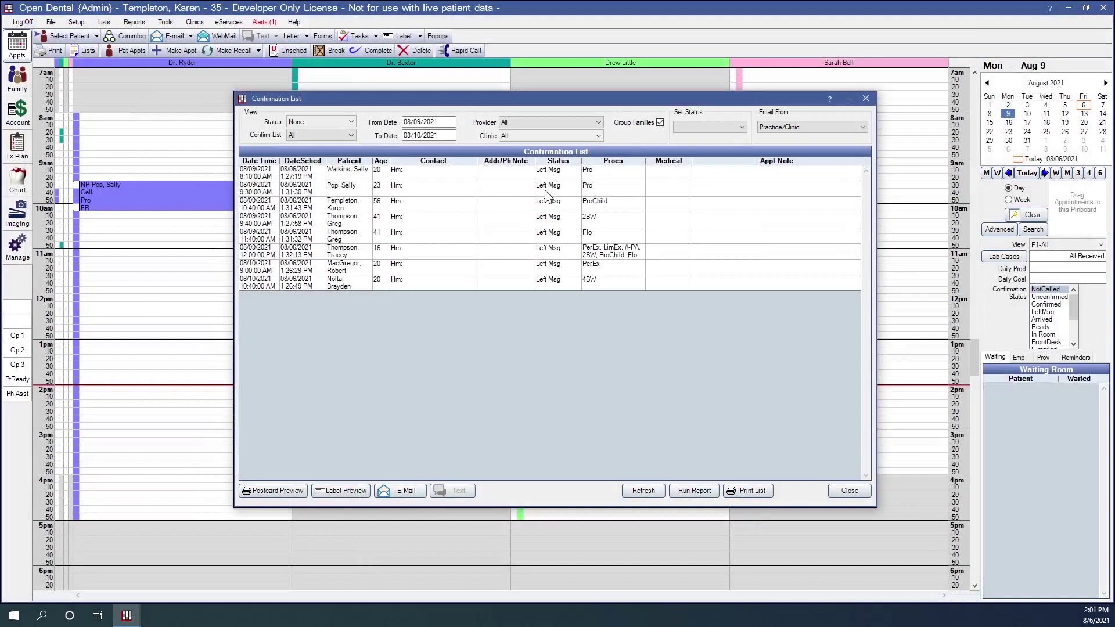
Preview mailing labels for the whole list with no appointment selected, then close the preview and the Confirmation List.
click(341, 490)
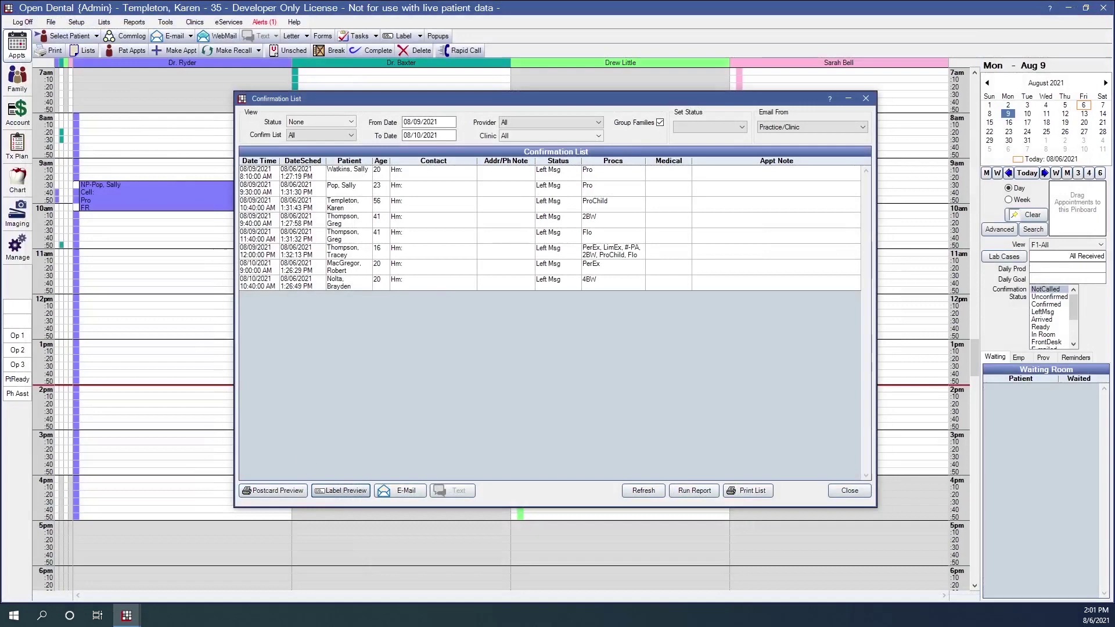
drag(845, 55, 572, 93)
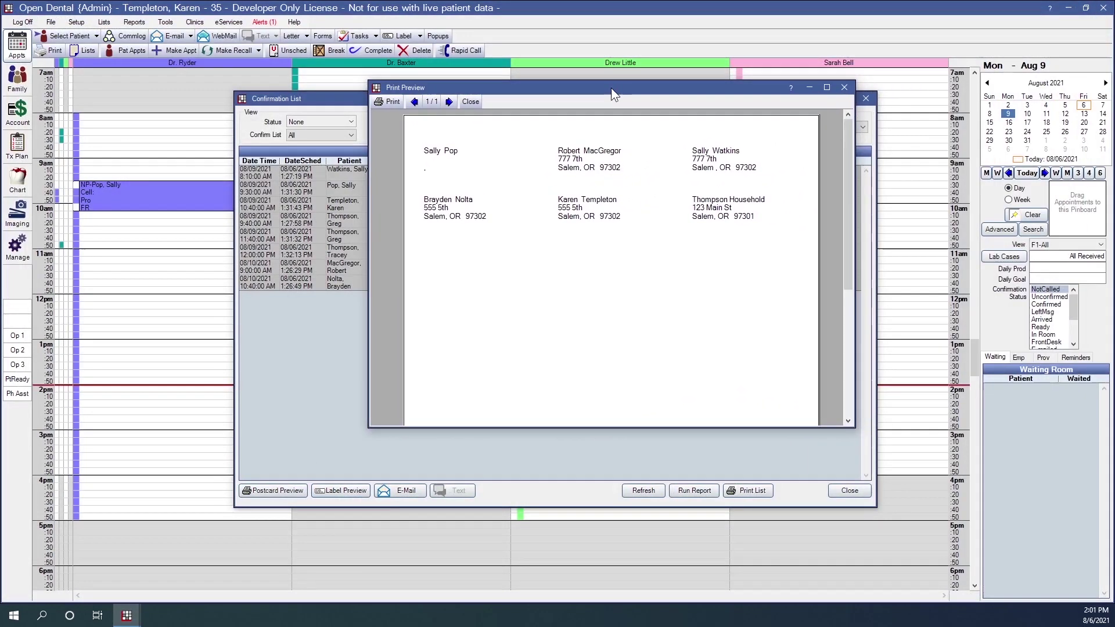
double_click(818, 83)
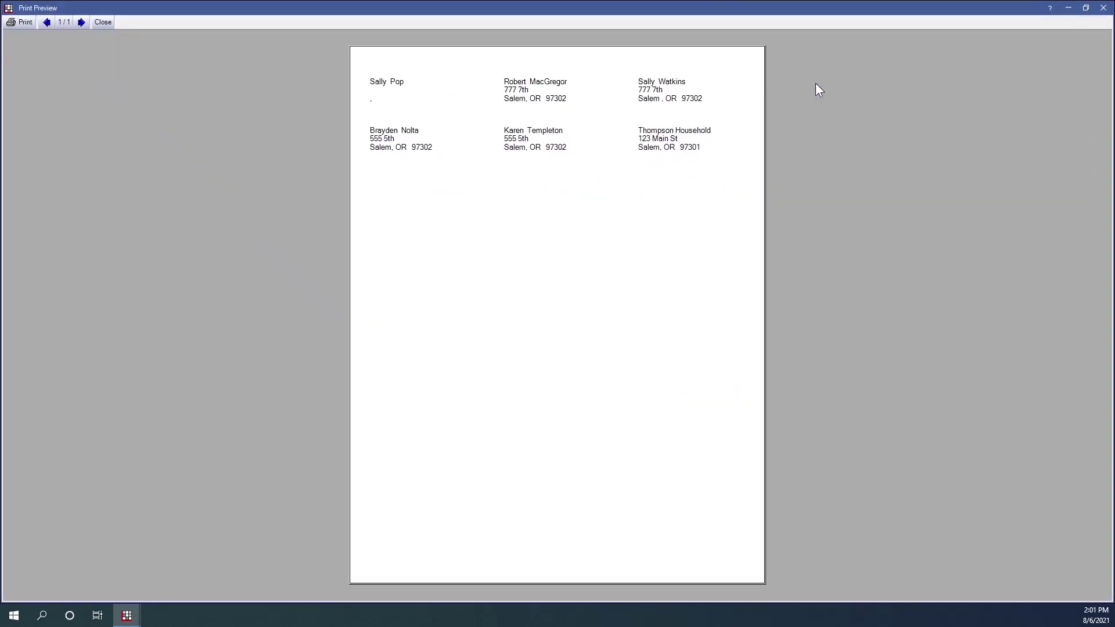
click(1103, 13)
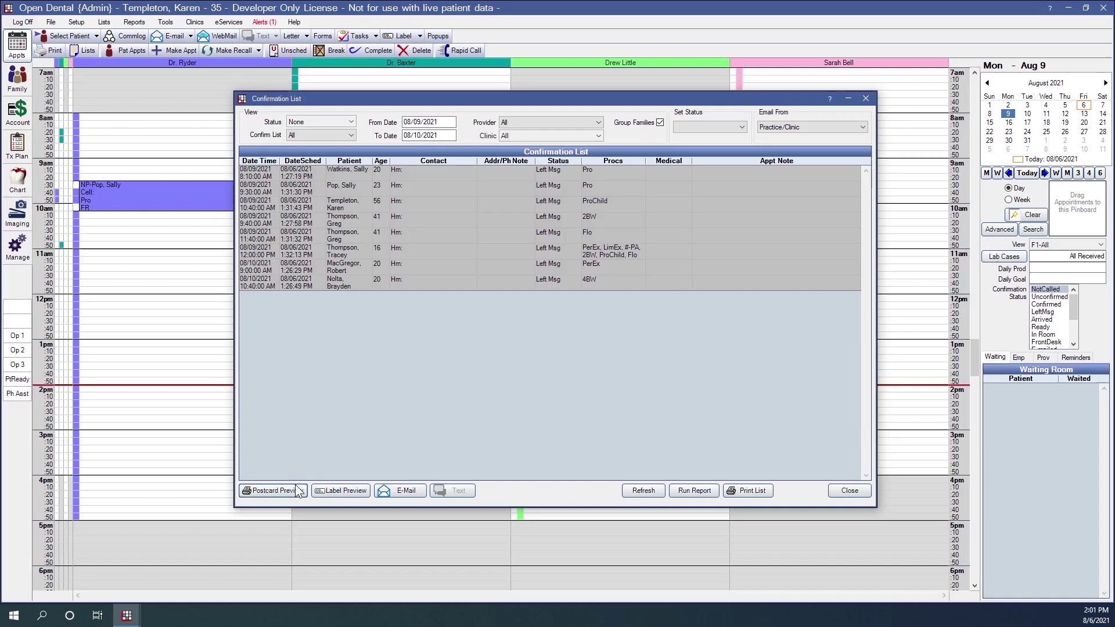
click(836, 491)
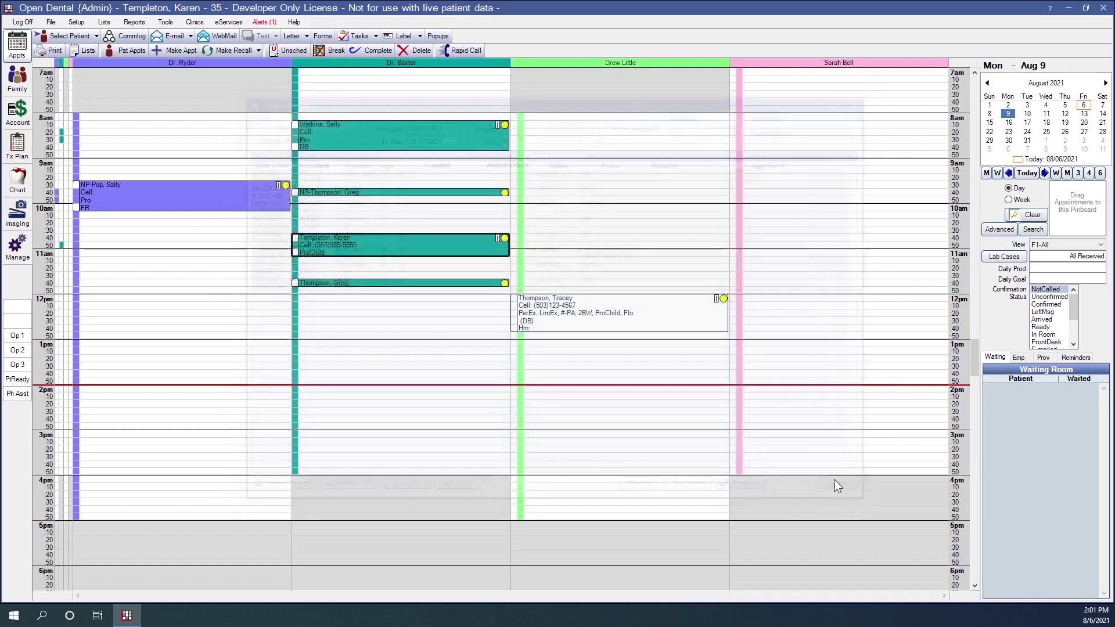
Open the Recall setup window from the appointment settings, review its postcard options, and close it without changes.
click(76, 22)
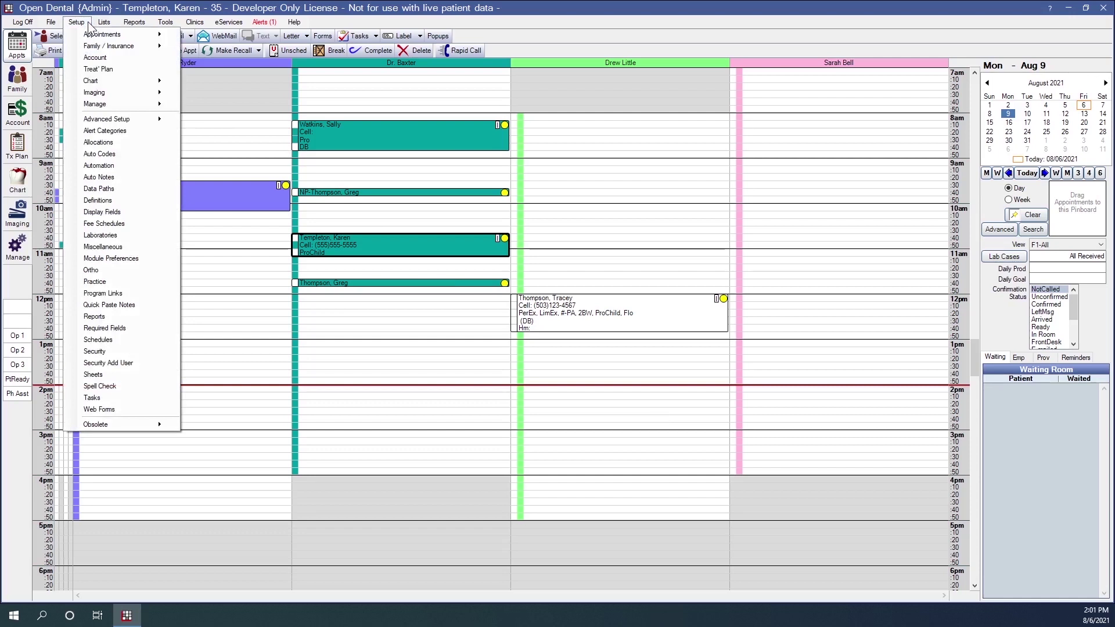
mouse_move(99, 35)
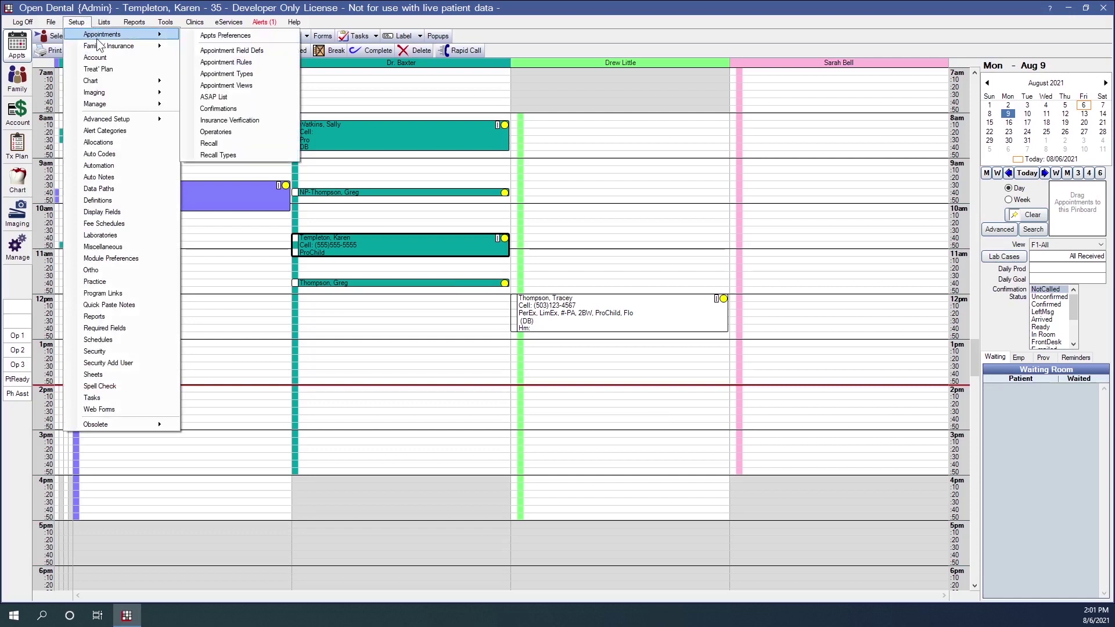
click(251, 139)
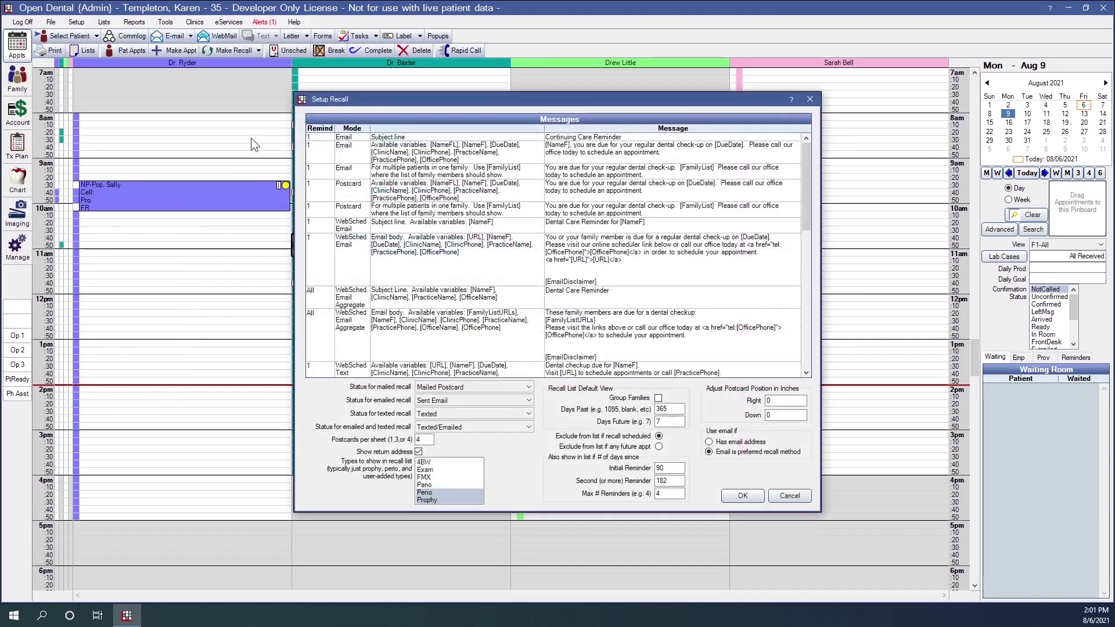
click(816, 99)
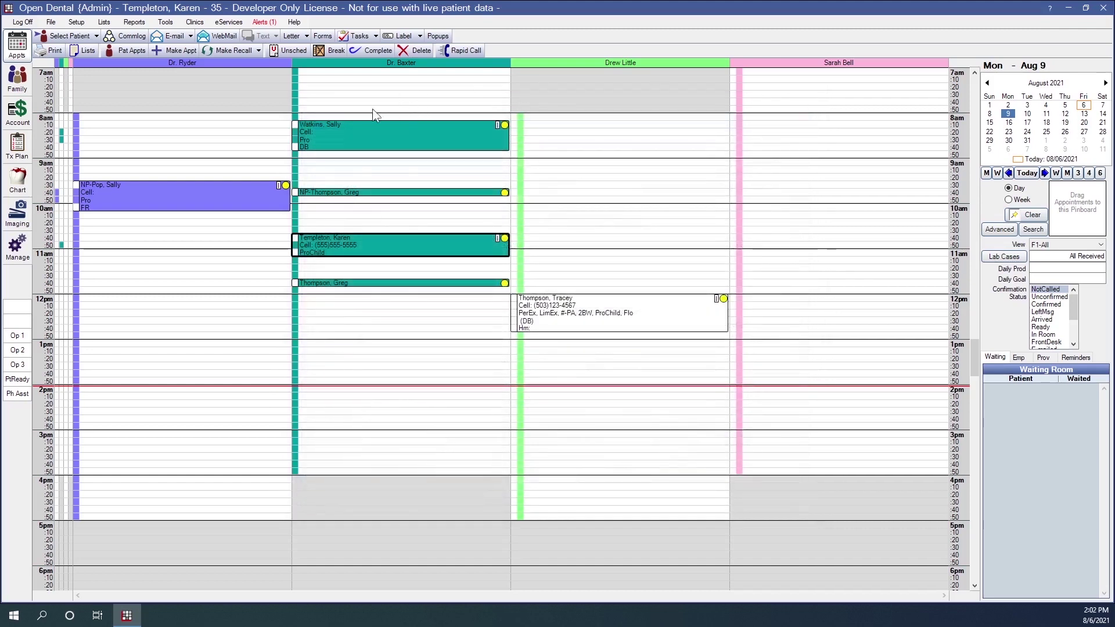
Reopen the Confirmation List, set the clinic filter to All, and refresh the list.
click(86, 51)
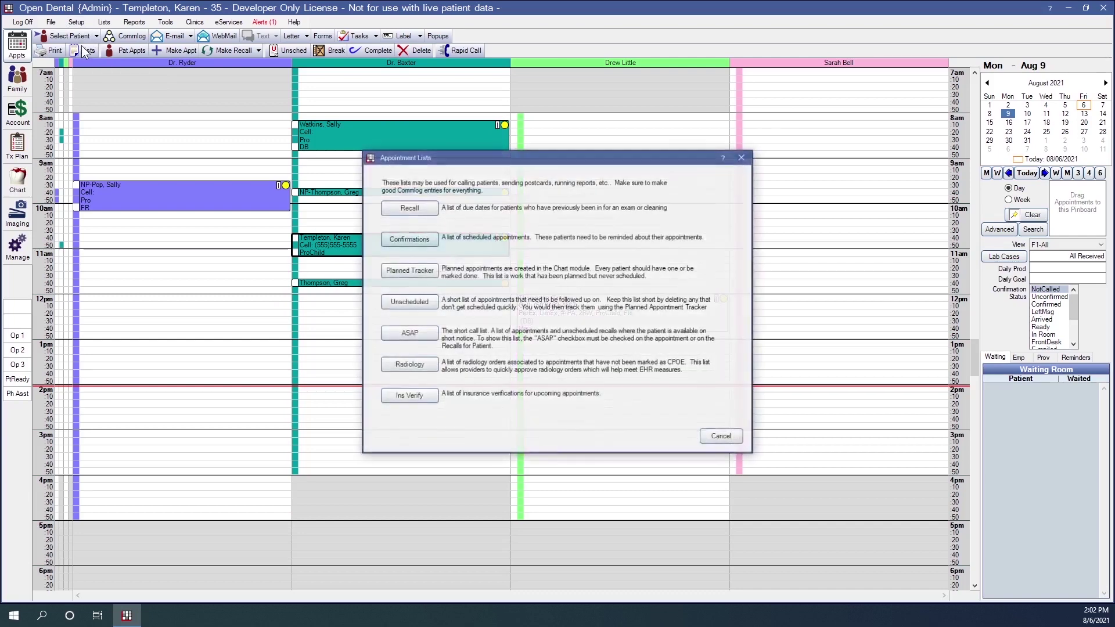
click(395, 237)
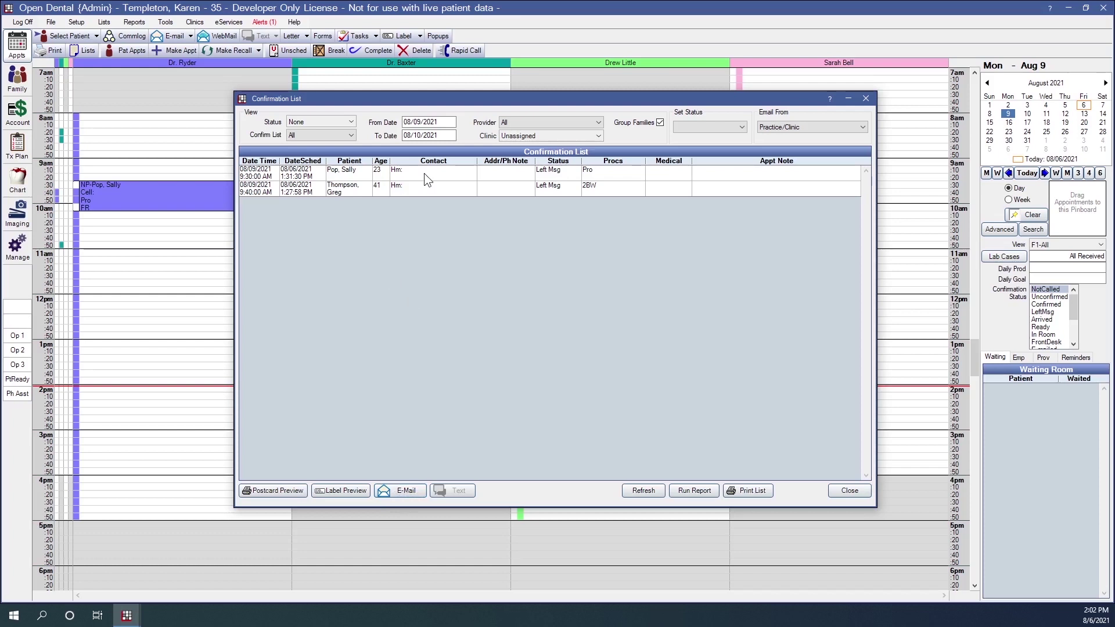
drag(424, 173, 424, 183)
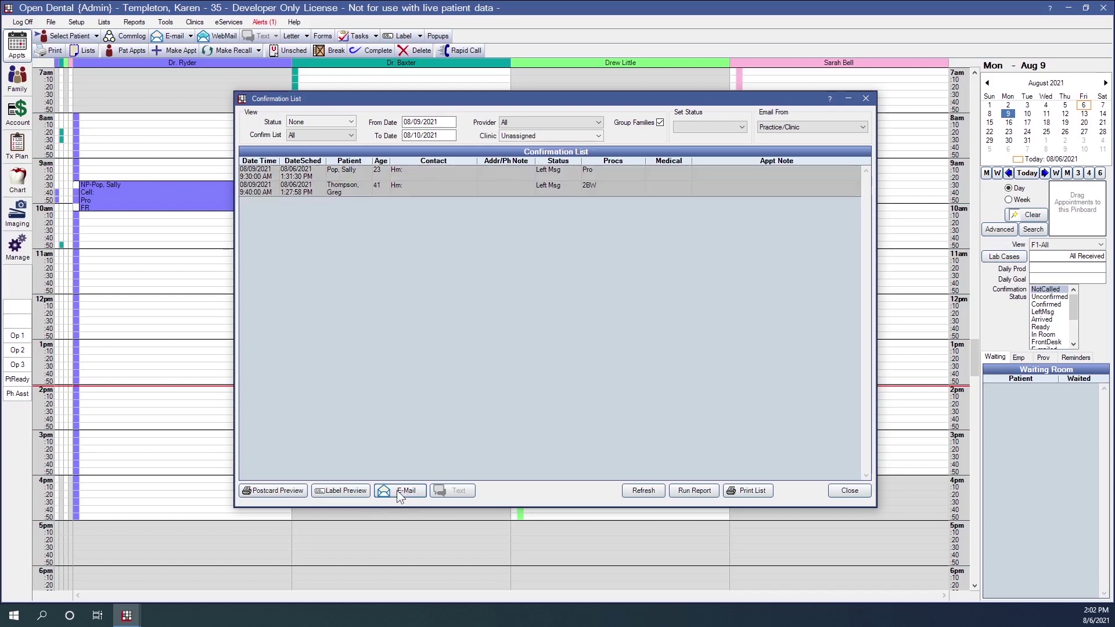
click(556, 135)
click(514, 146)
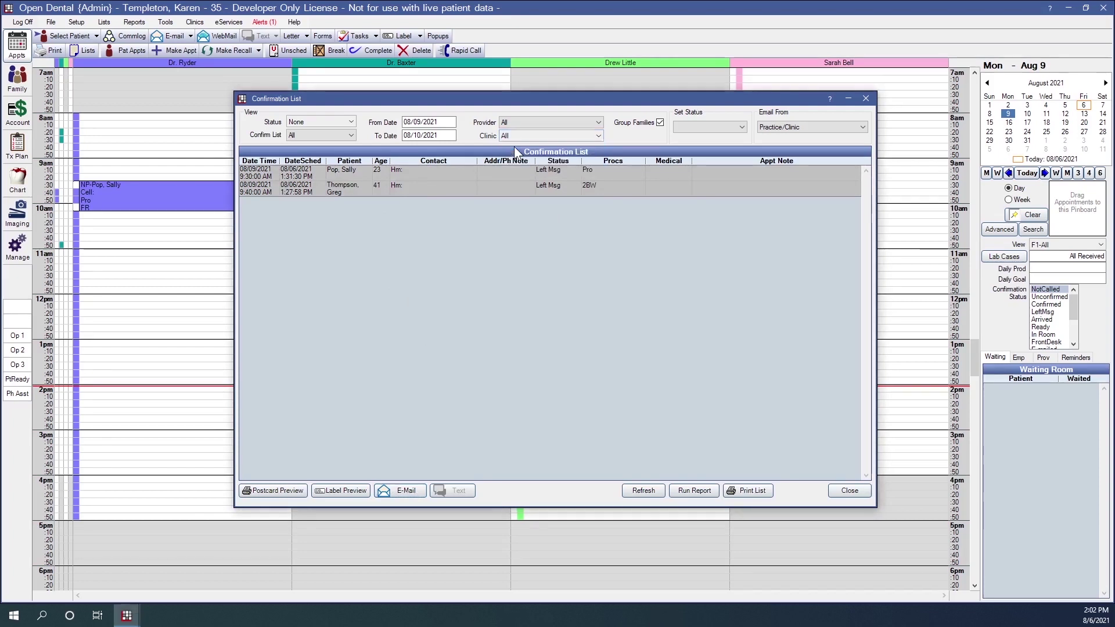
click(649, 492)
Select the first two appointments, deselect them again, and try to e-mail confirmations for the whole list.
drag(479, 173, 478, 184)
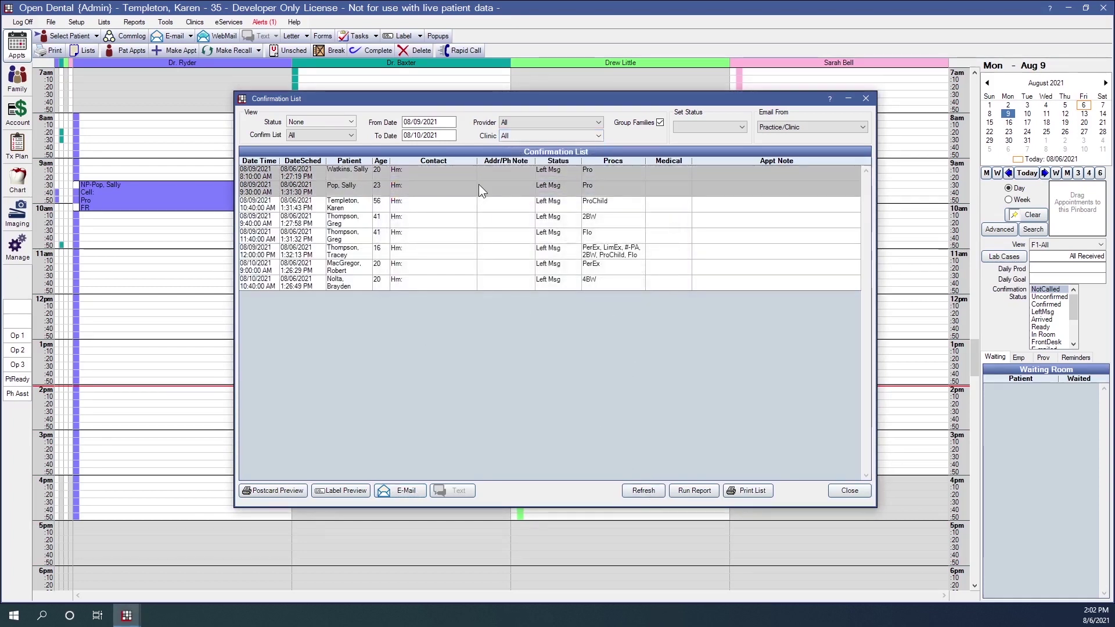
click(439, 180)
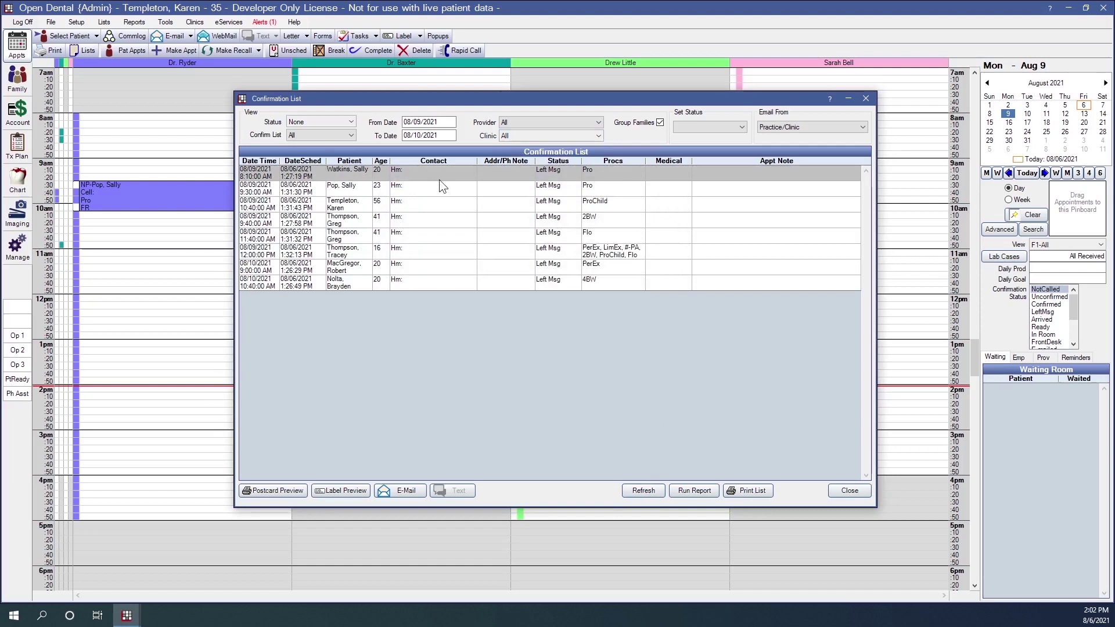
ctrl+click(441, 173)
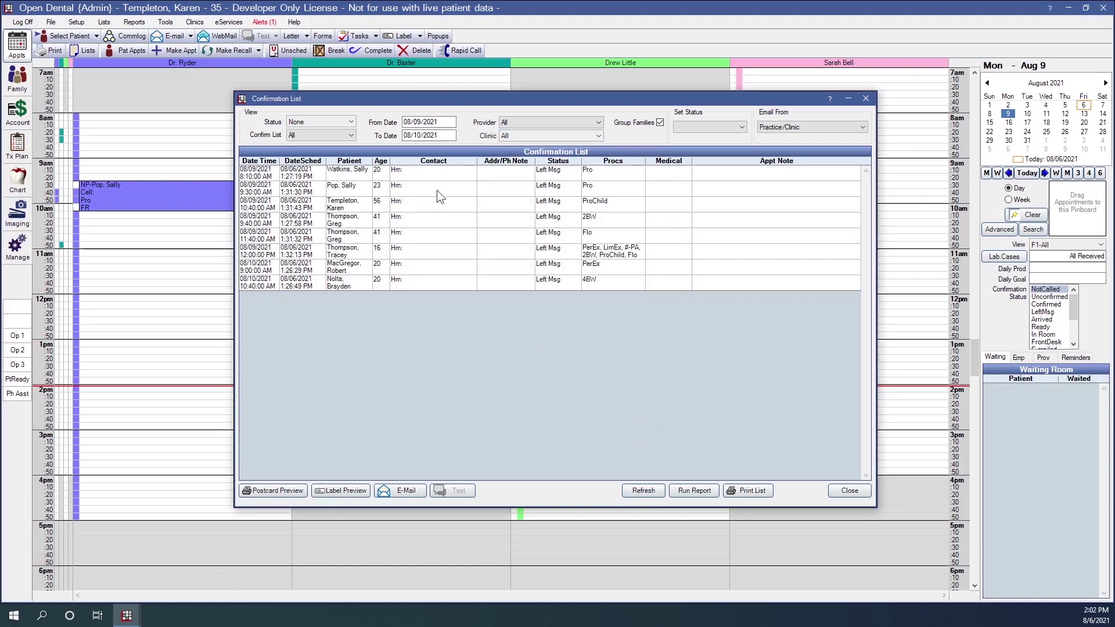
click(403, 492)
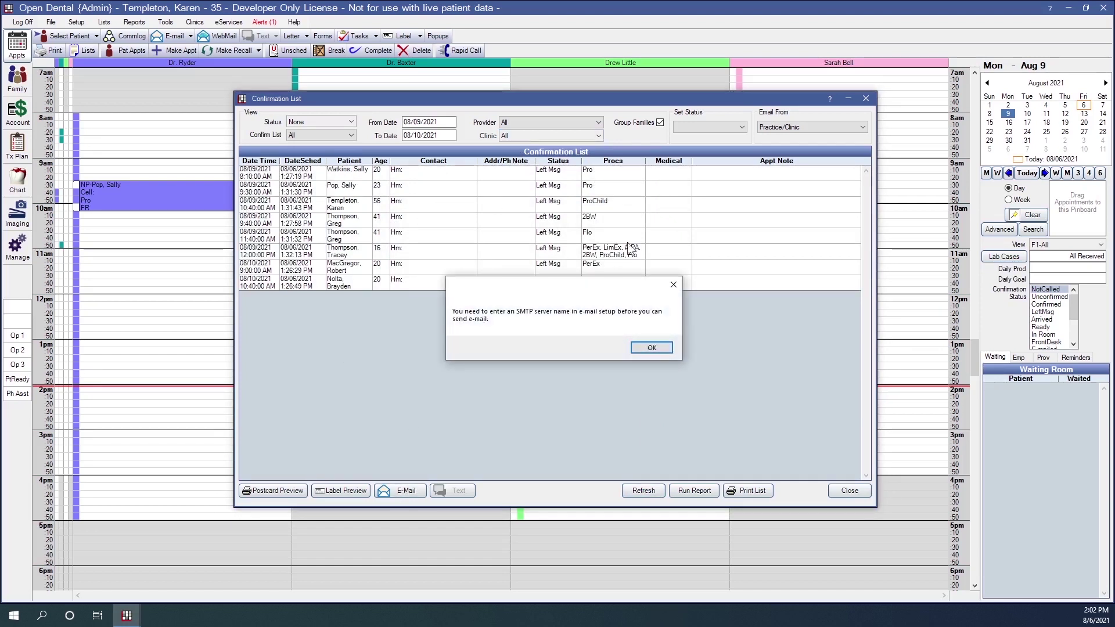
click(654, 348)
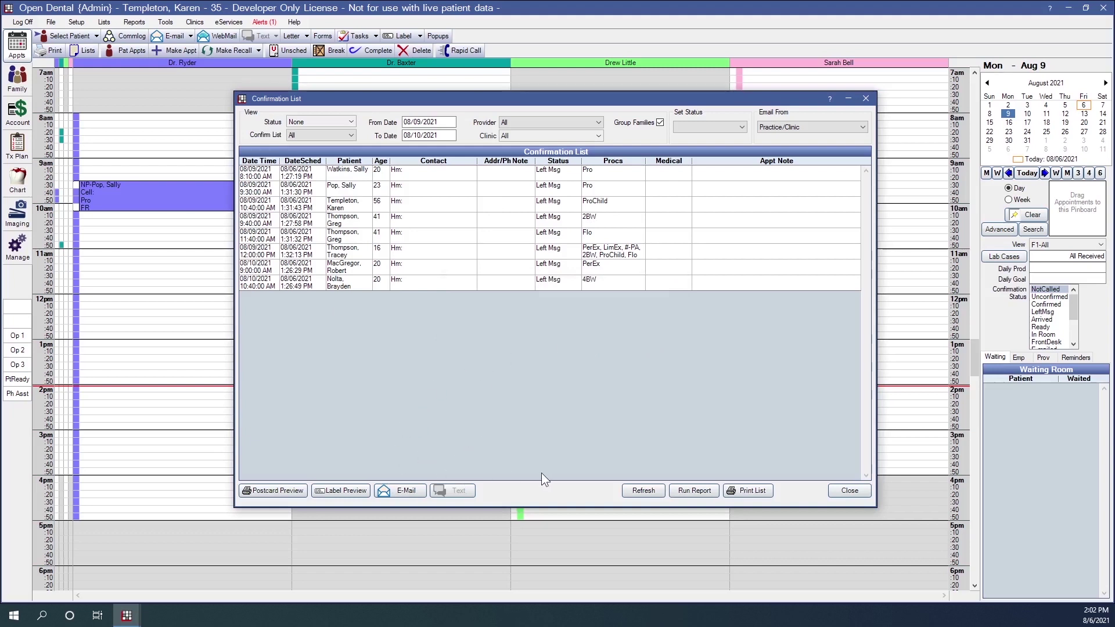
Set the first appointment's confirmation status to E-mailed and the second appointment's status to Texted.
click(550, 175)
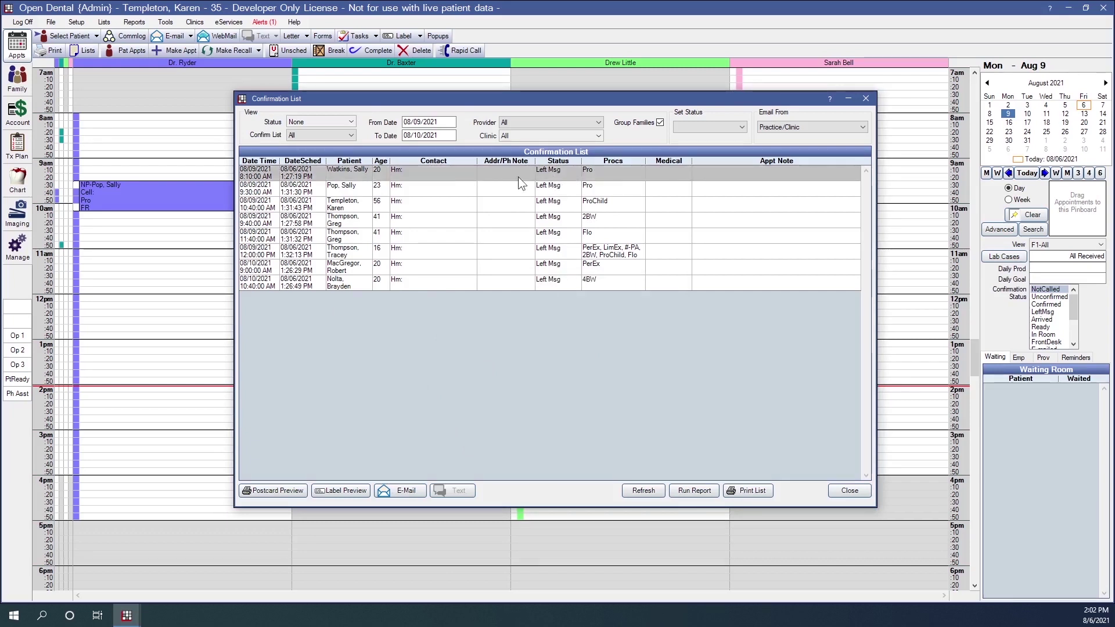
click(699, 128)
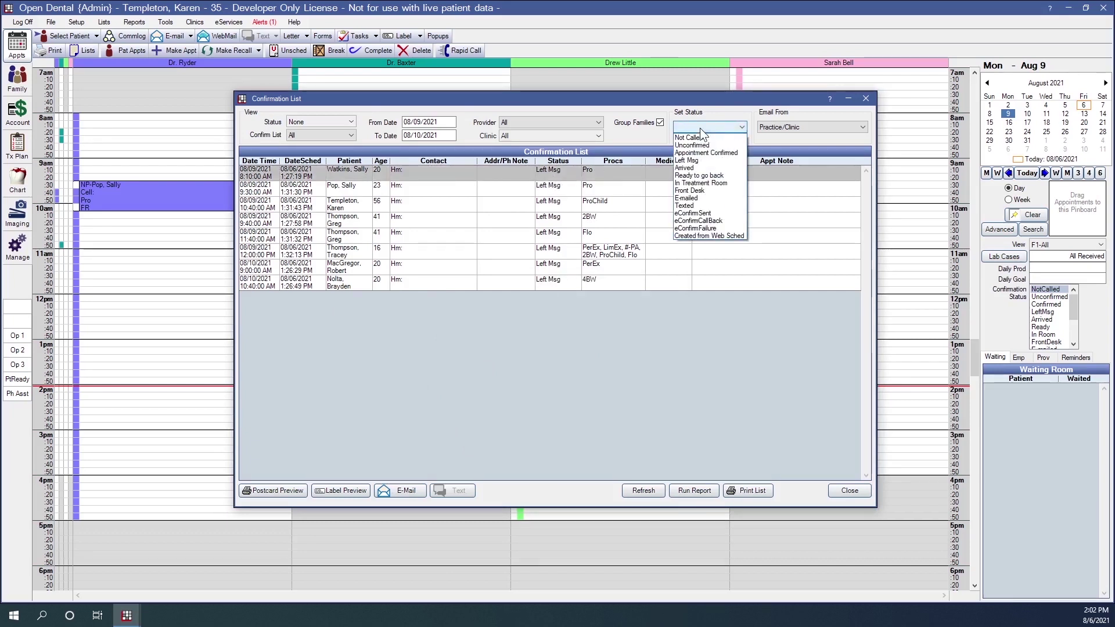
click(710, 199)
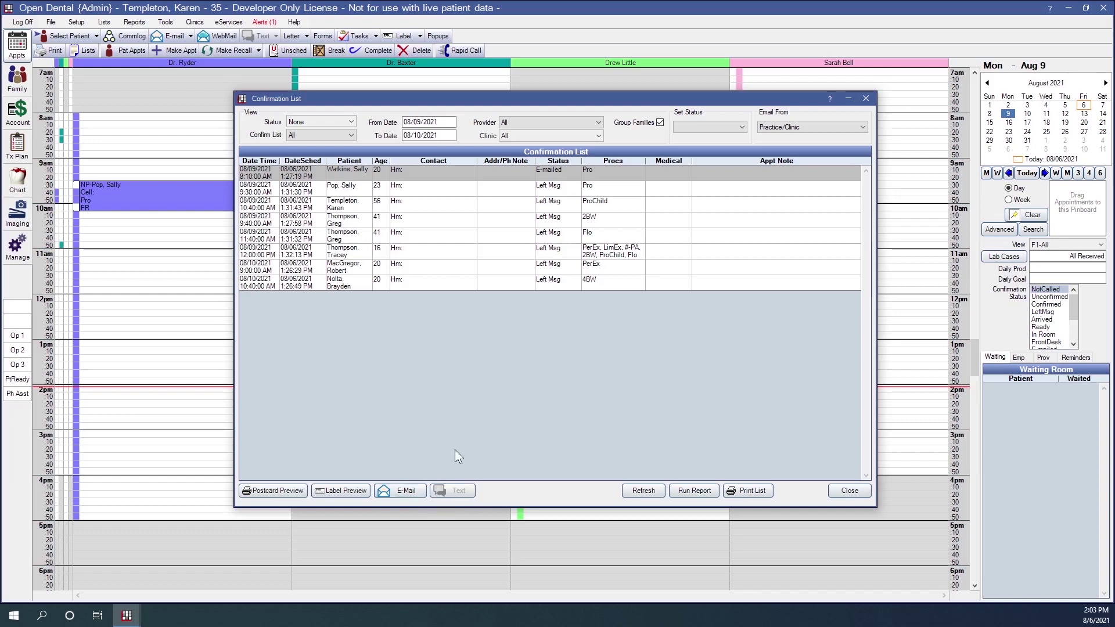
click(559, 188)
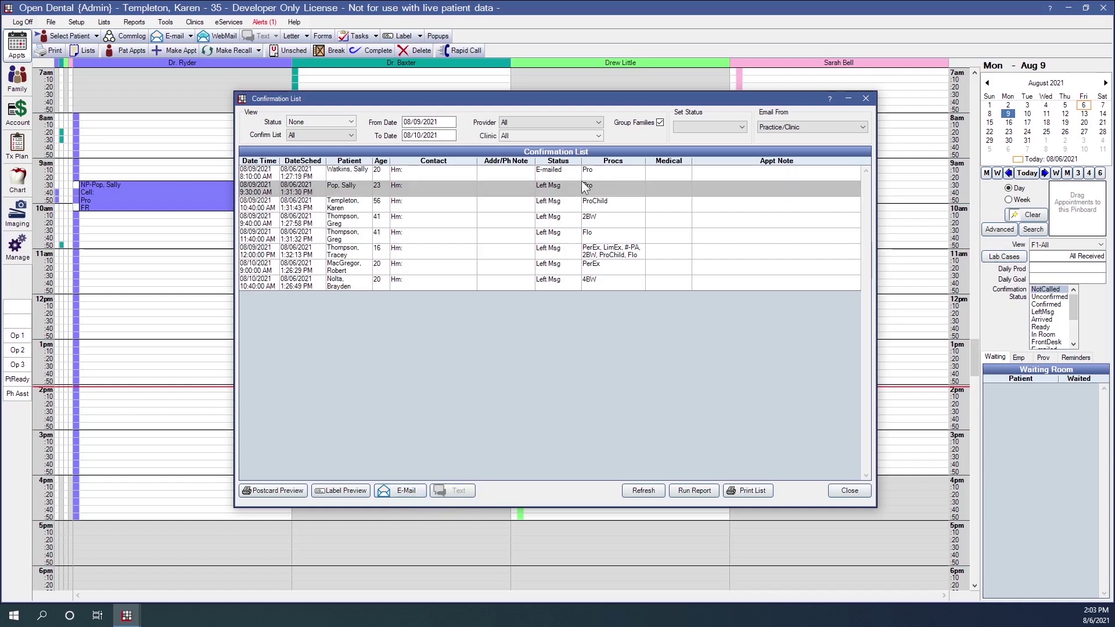
click(722, 130)
click(701, 204)
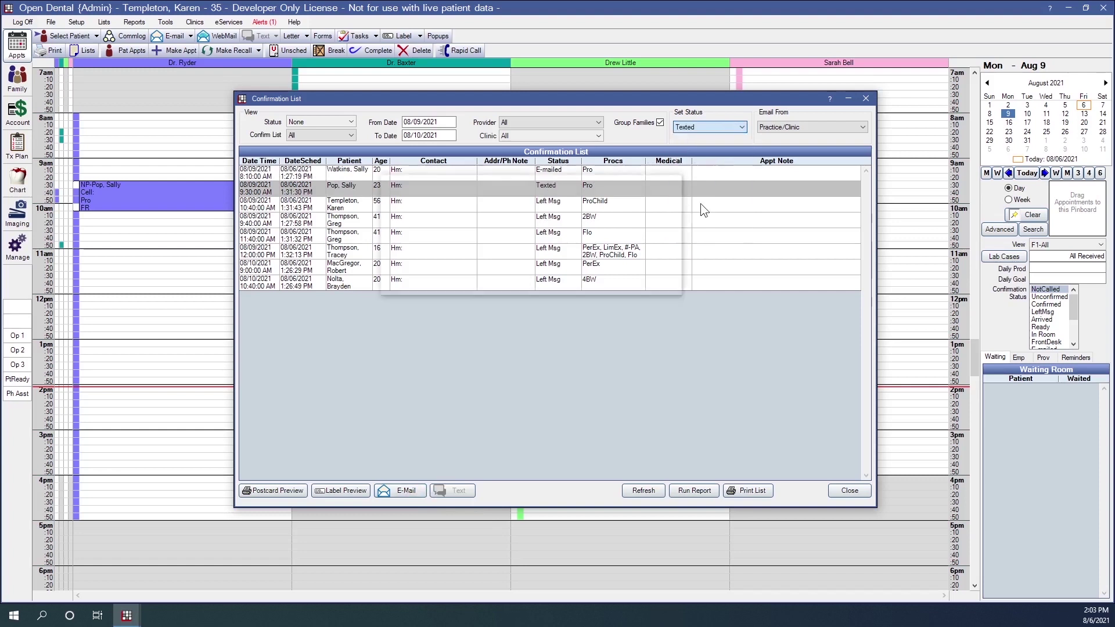
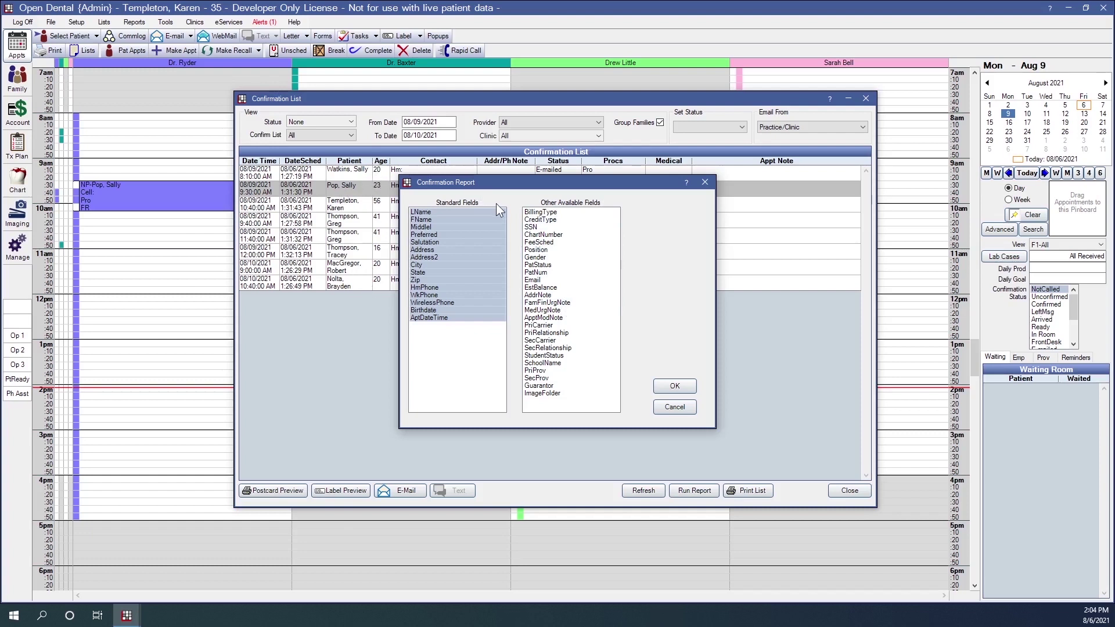
Run the selected appointment's confirmation report with BillingType and CreditType added and Preferred and Salutation excluded, view it maximized, and close it.
drag(558, 213, 553, 221)
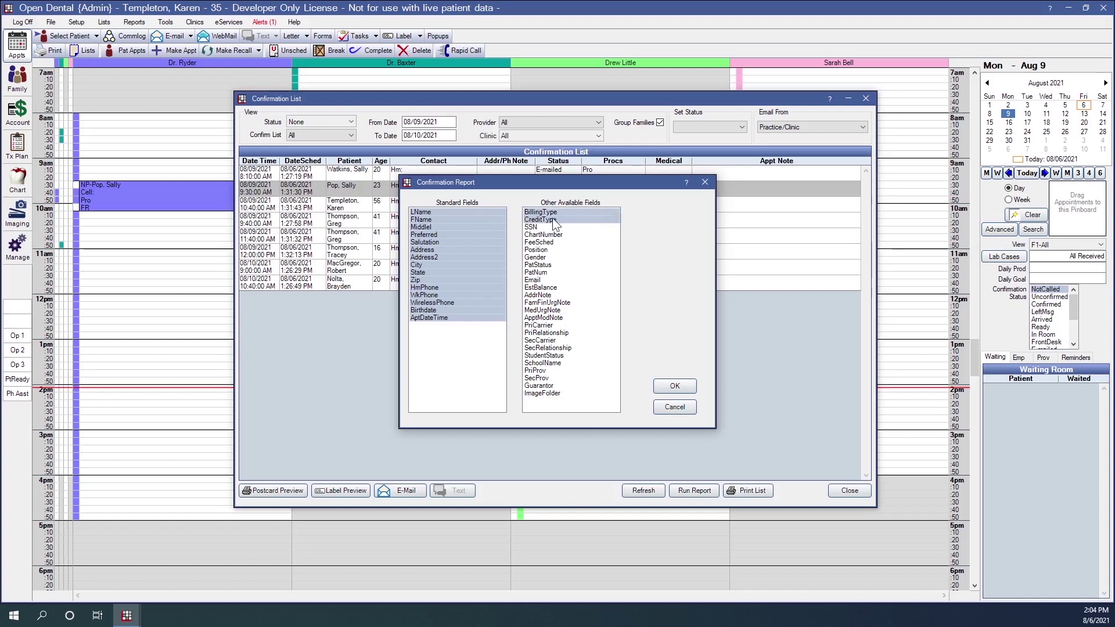
click(437, 243)
click(431, 235)
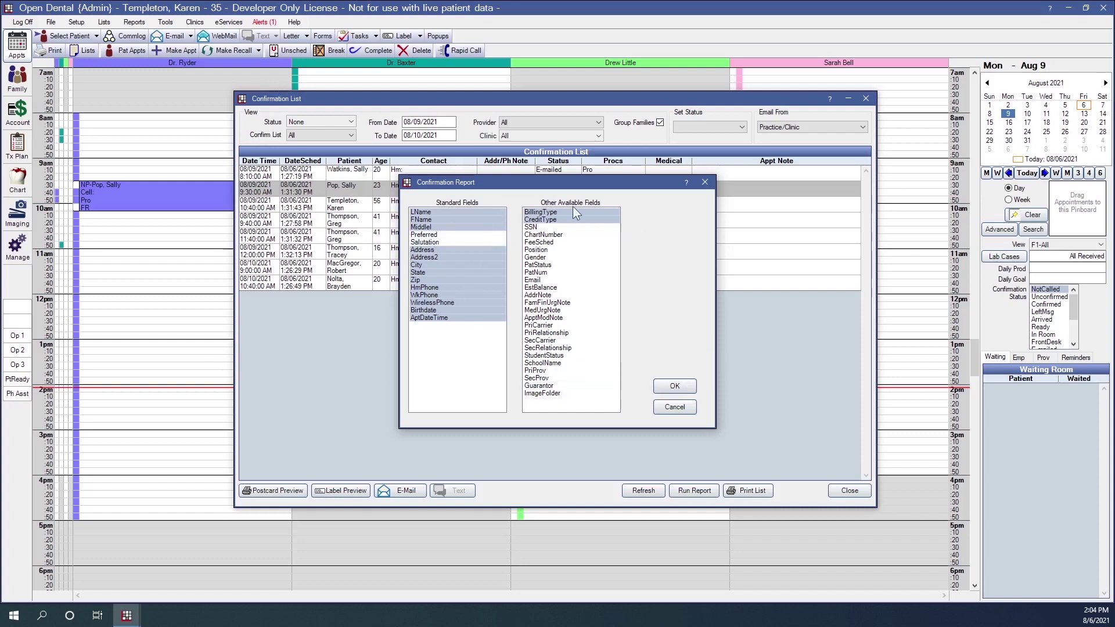
click(675, 385)
click(675, 386)
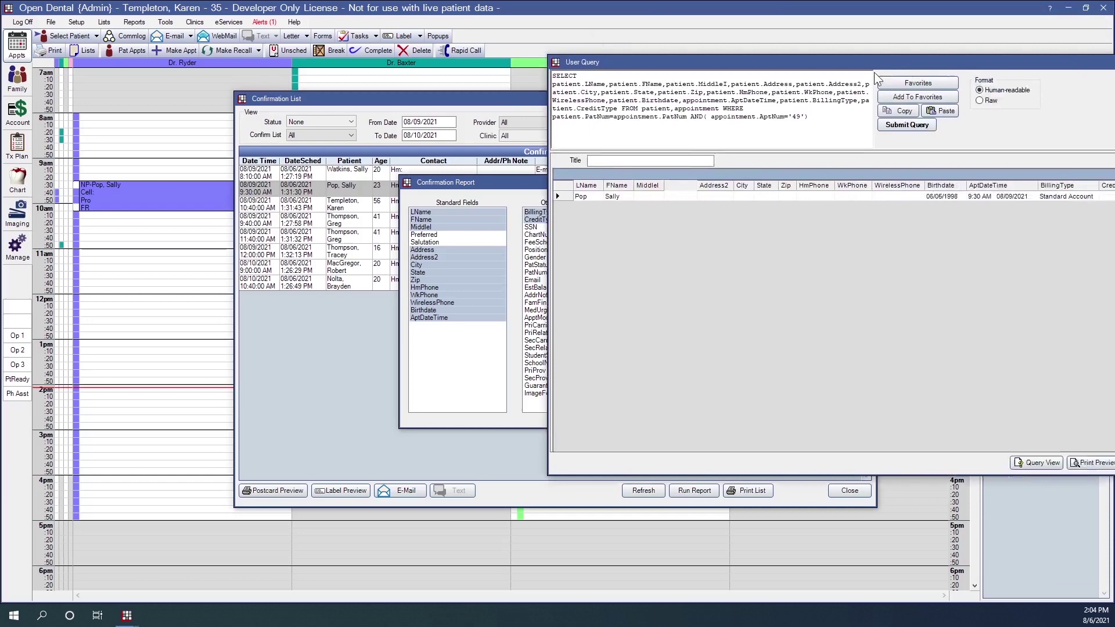
drag(874, 59, 601, 66)
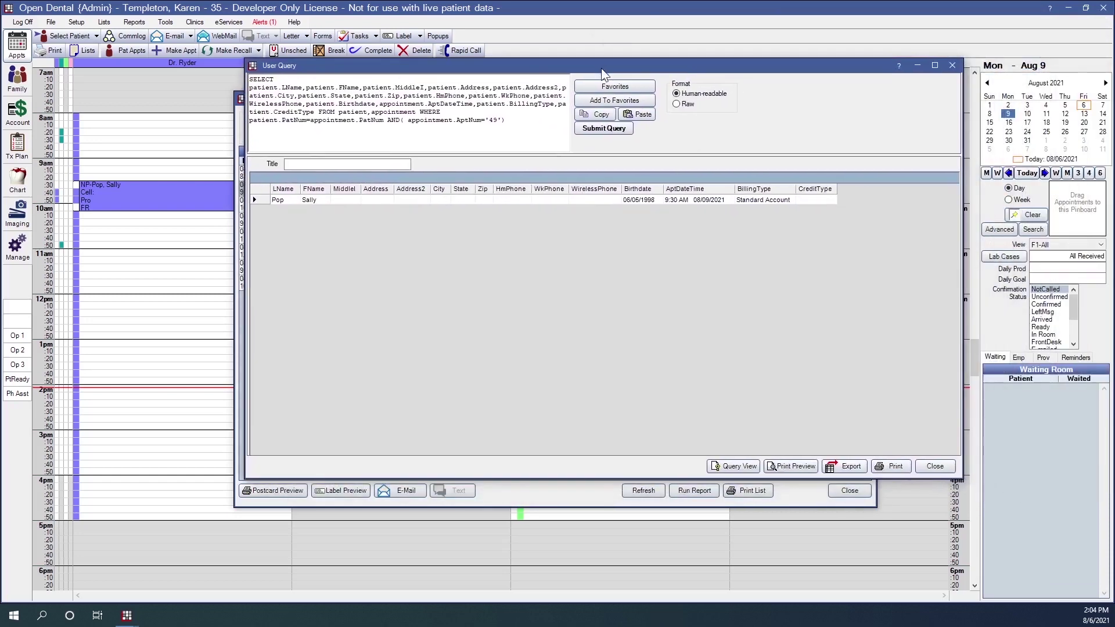
click(933, 66)
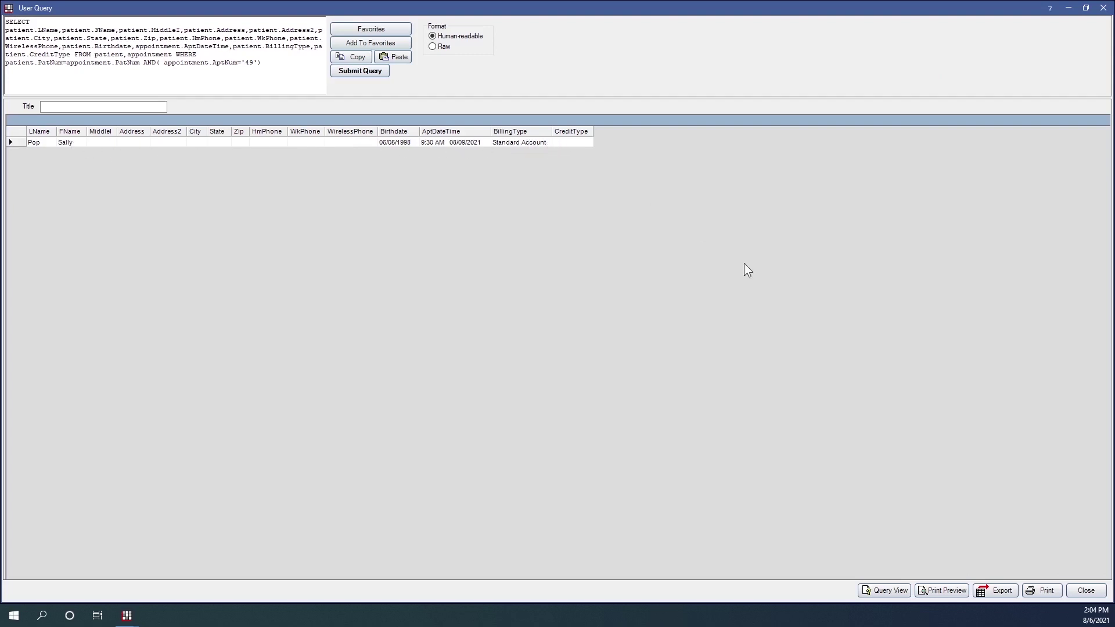
click(1086, 591)
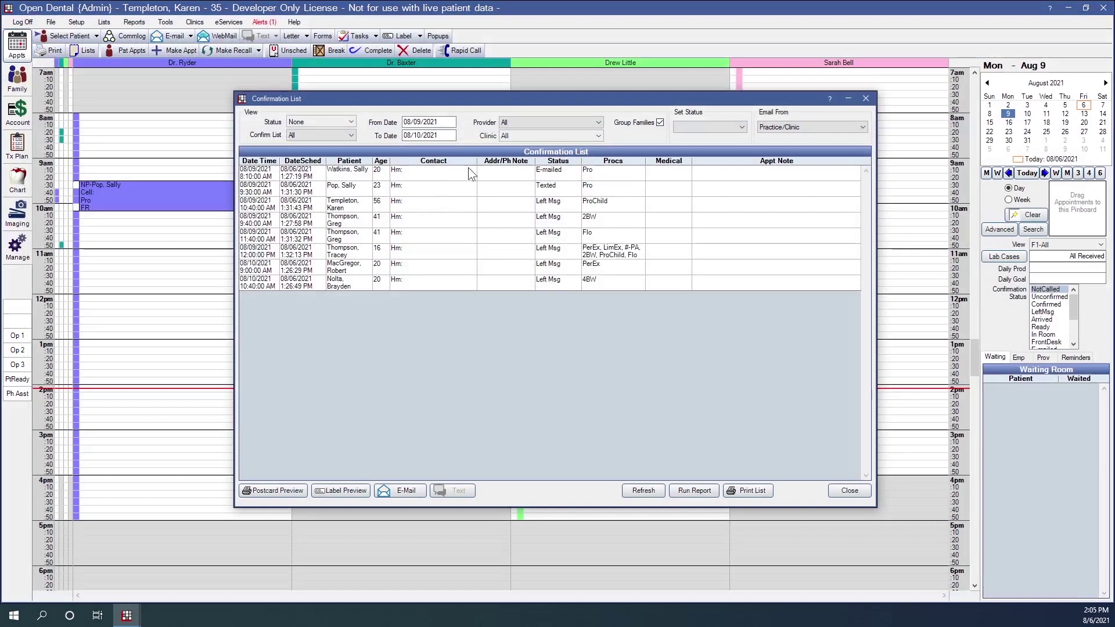
Run the confirmation report for the whole list, excluding Preferred and Salutation but including BillingType and CreditType, view it maximized, and close it.
click(706, 490)
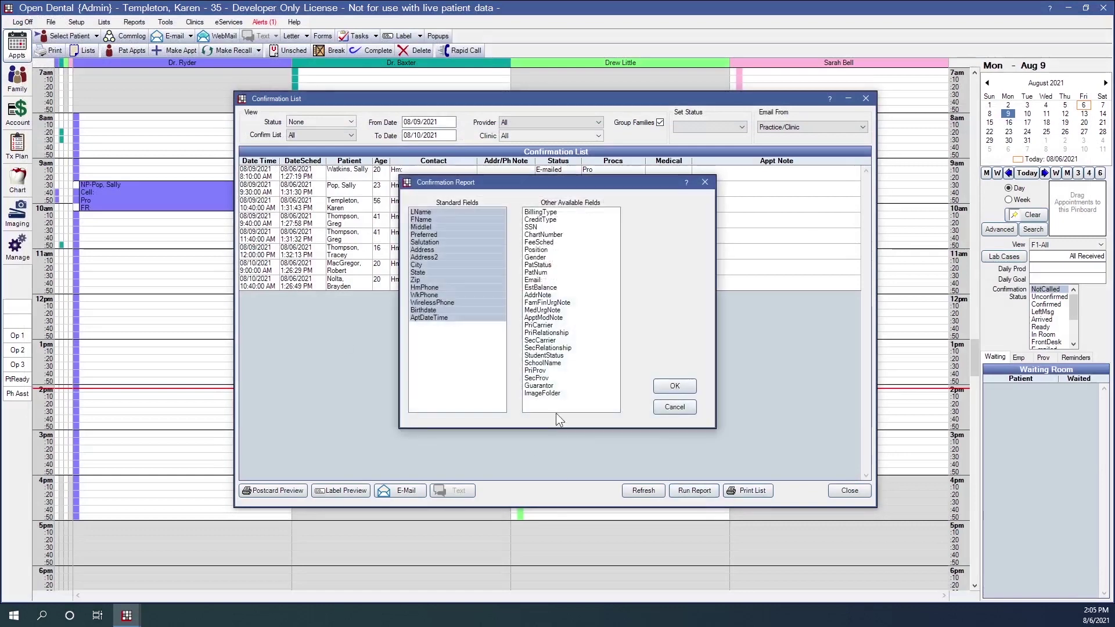
click(448, 235)
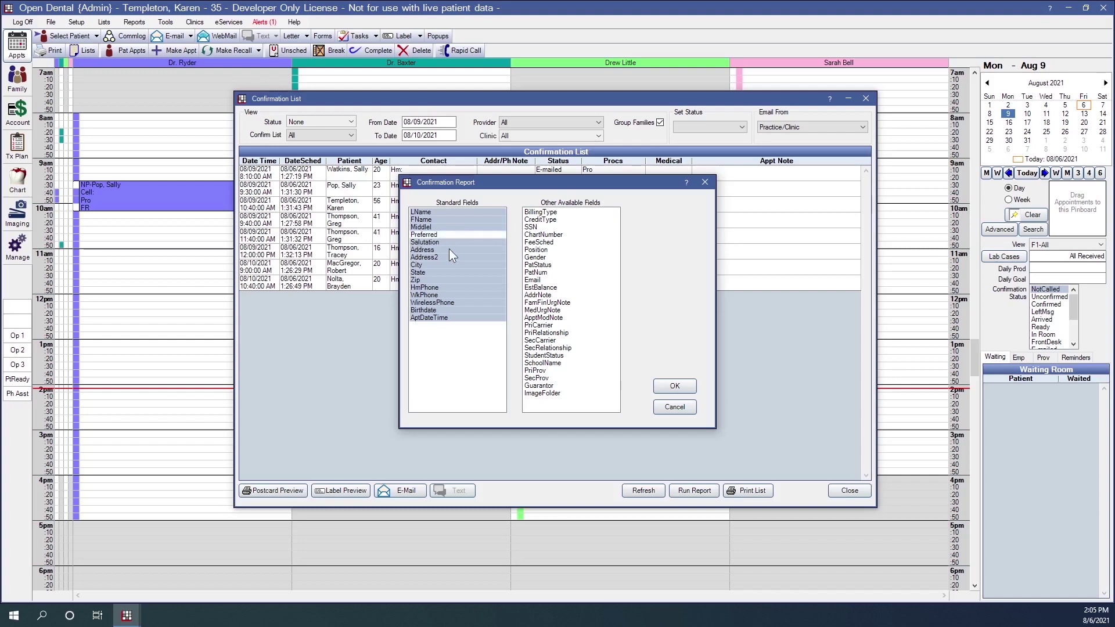
click(448, 243)
click(561, 219)
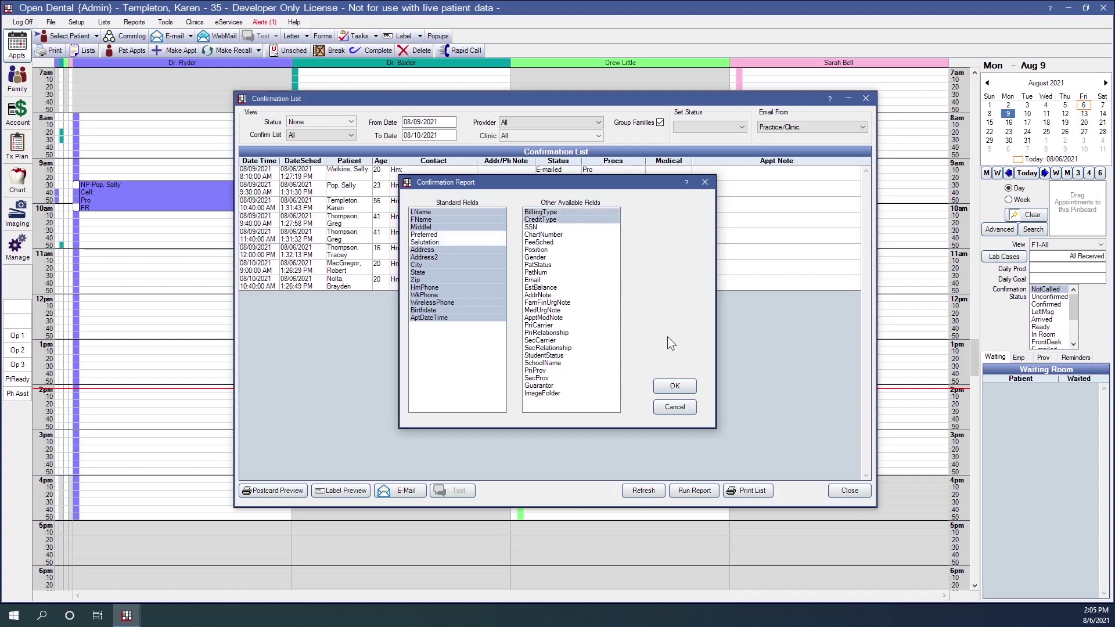
click(681, 386)
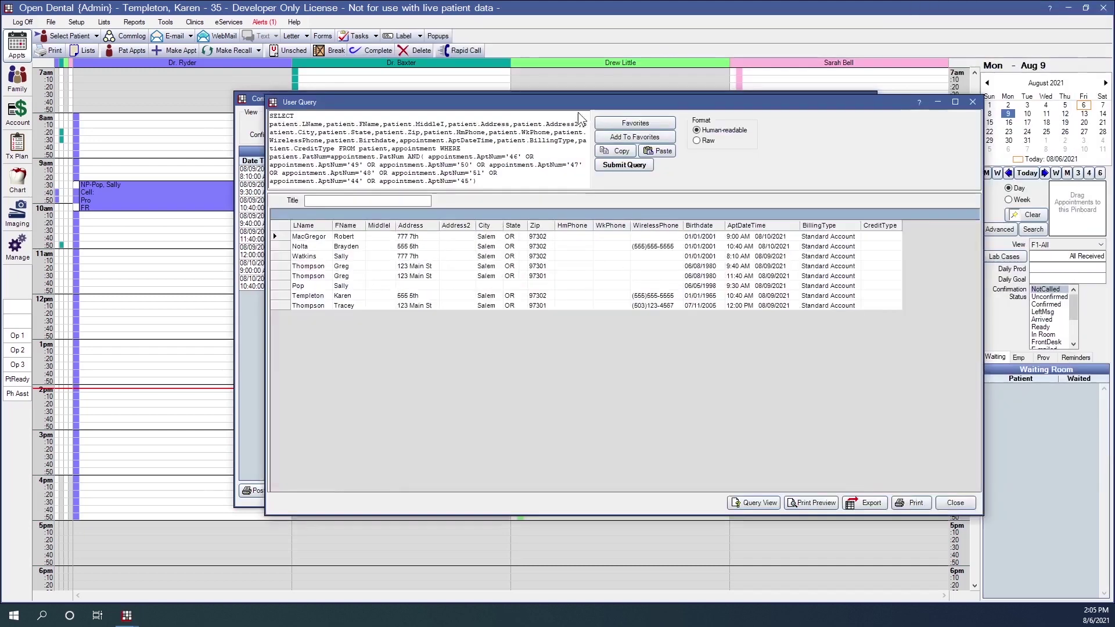
click(895, 119)
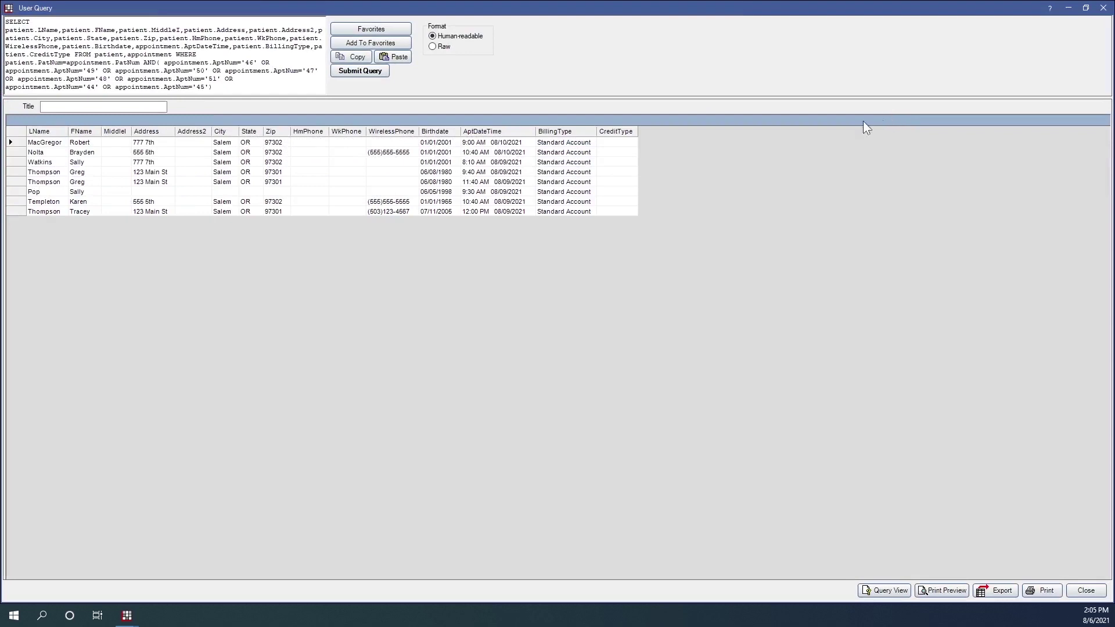
click(1103, 8)
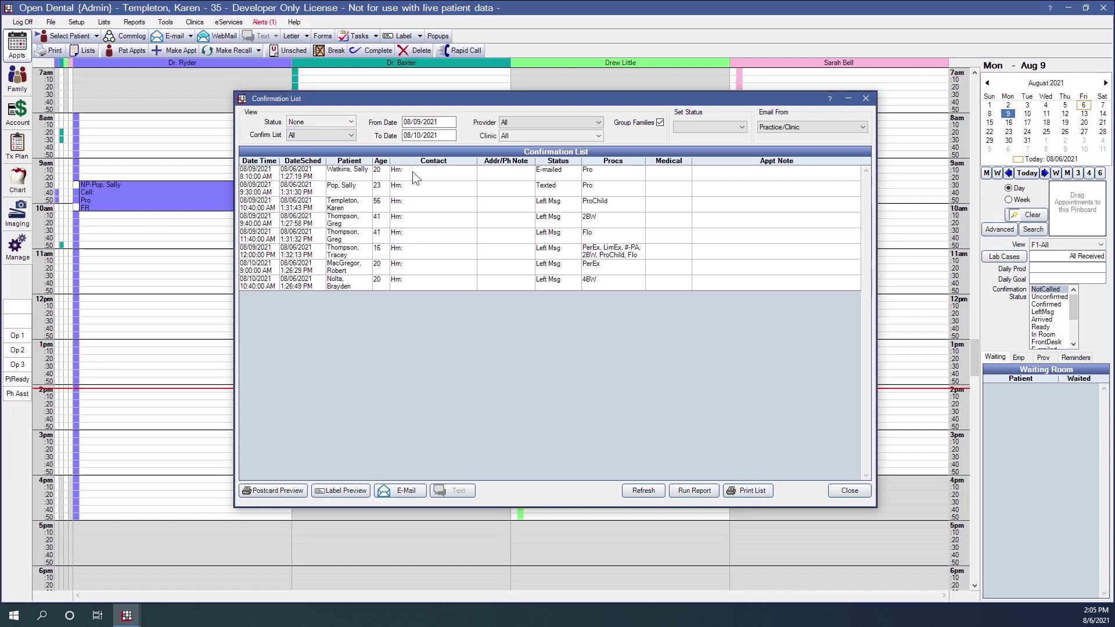
Make the first appointment's patient the active patient from the list and open that patient's chart.
right_click(347, 174)
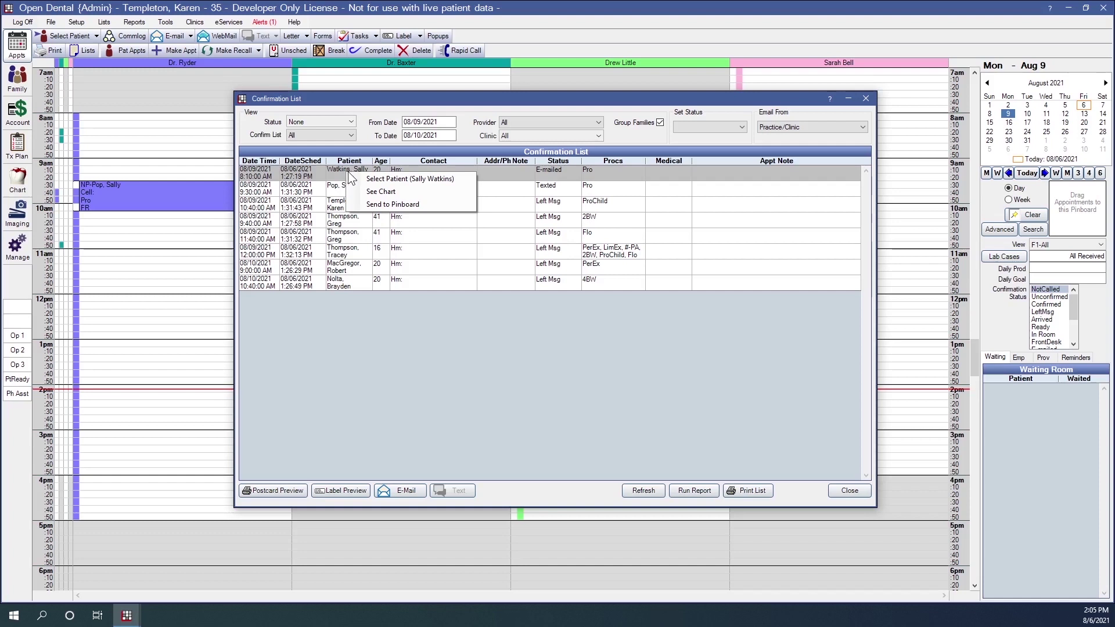
click(412, 180)
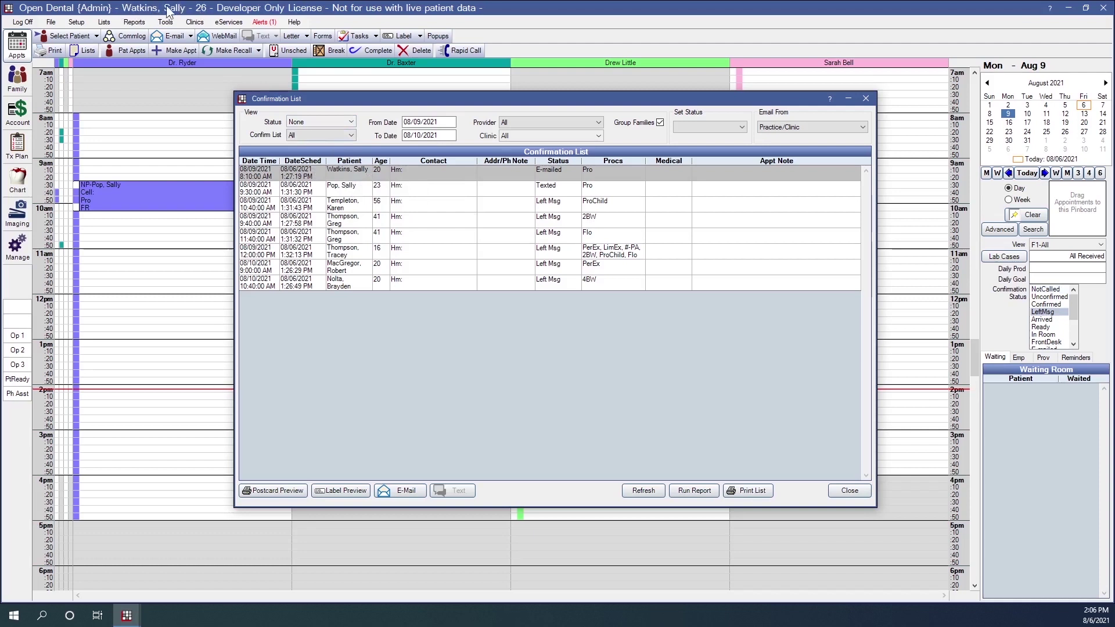
right_click(381, 172)
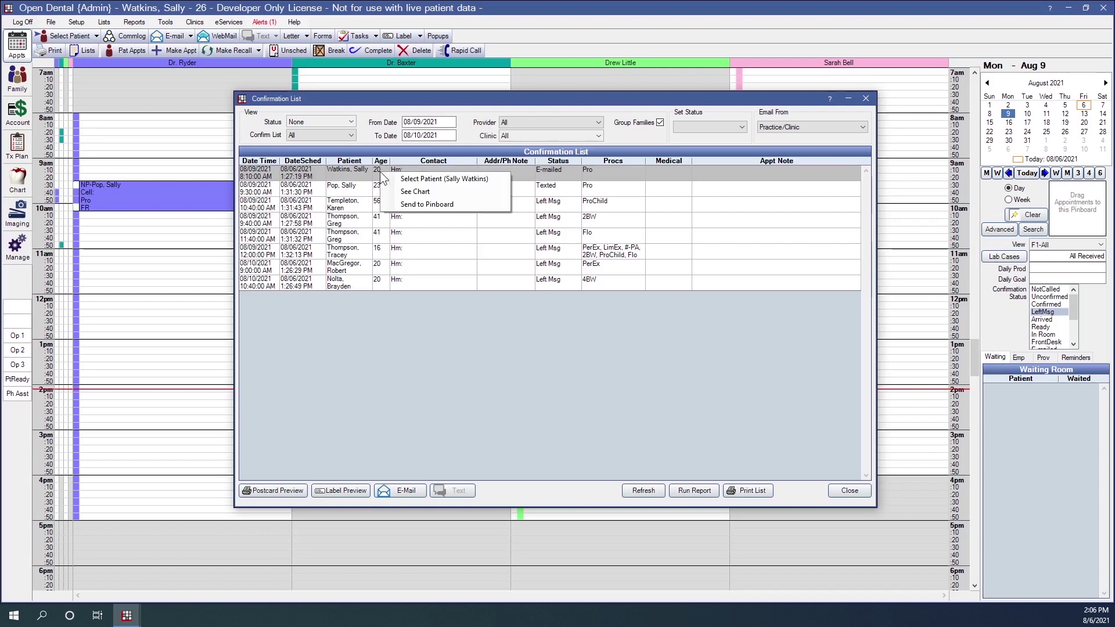
click(434, 191)
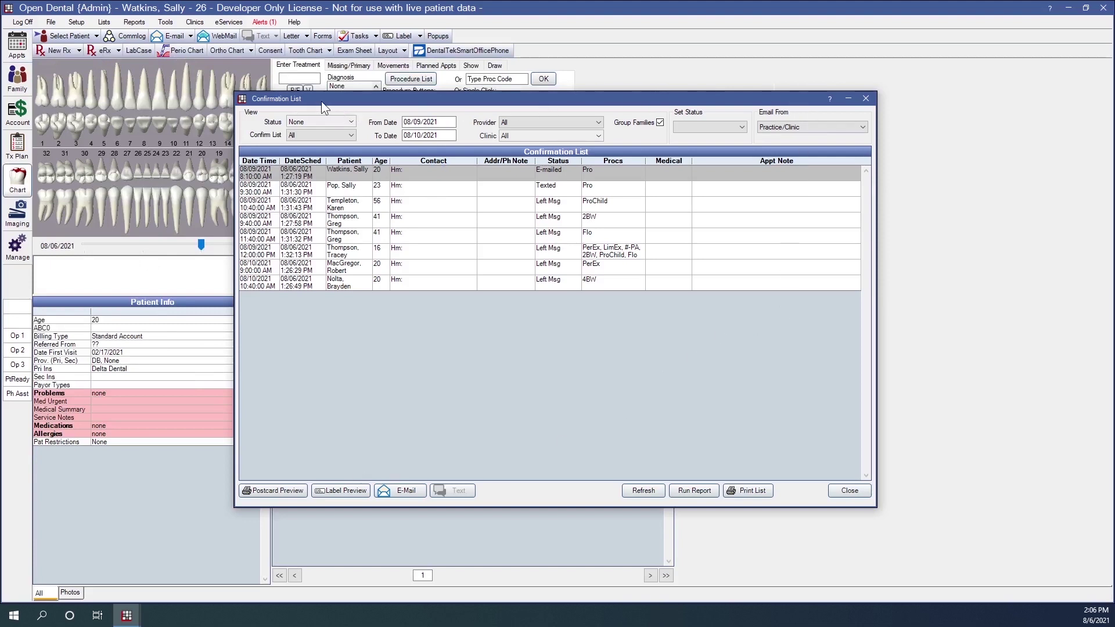
Minimize the Confirmation List to look through the chart's Missing/Primary, Movements, Planned Appts and Enter Treatment sections, and restore the list.
click(861, 98)
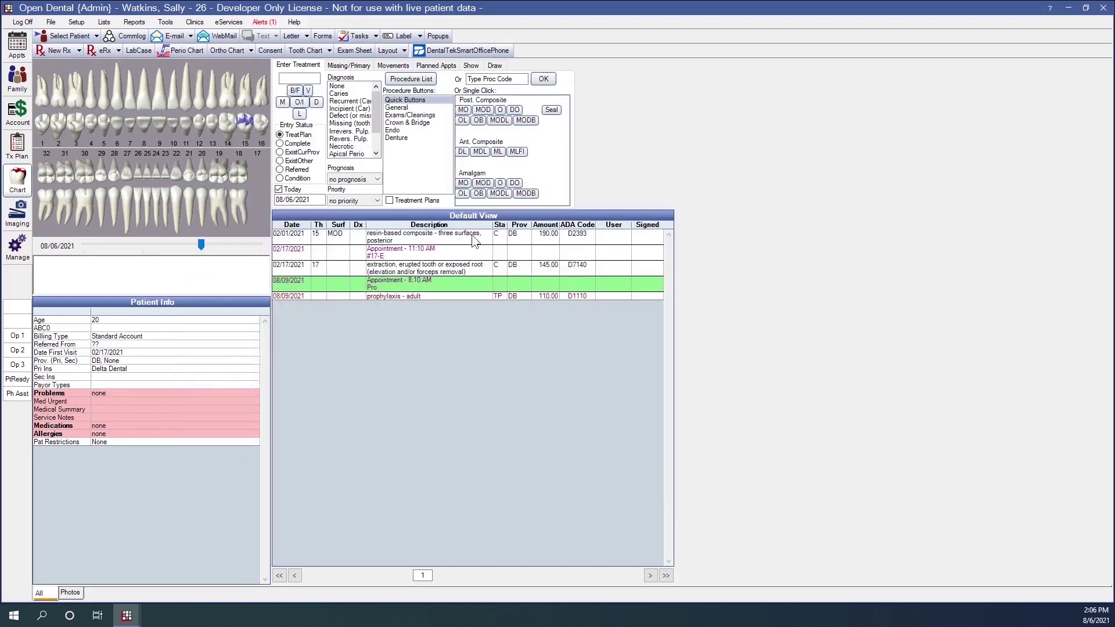
click(329, 68)
click(400, 68)
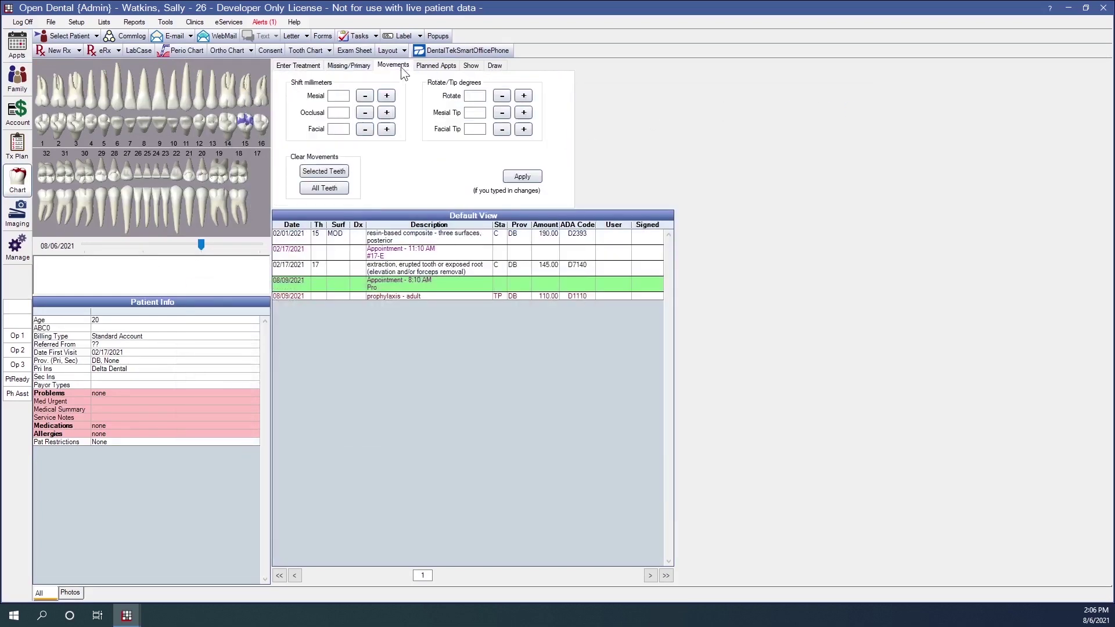
click(431, 67)
click(302, 66)
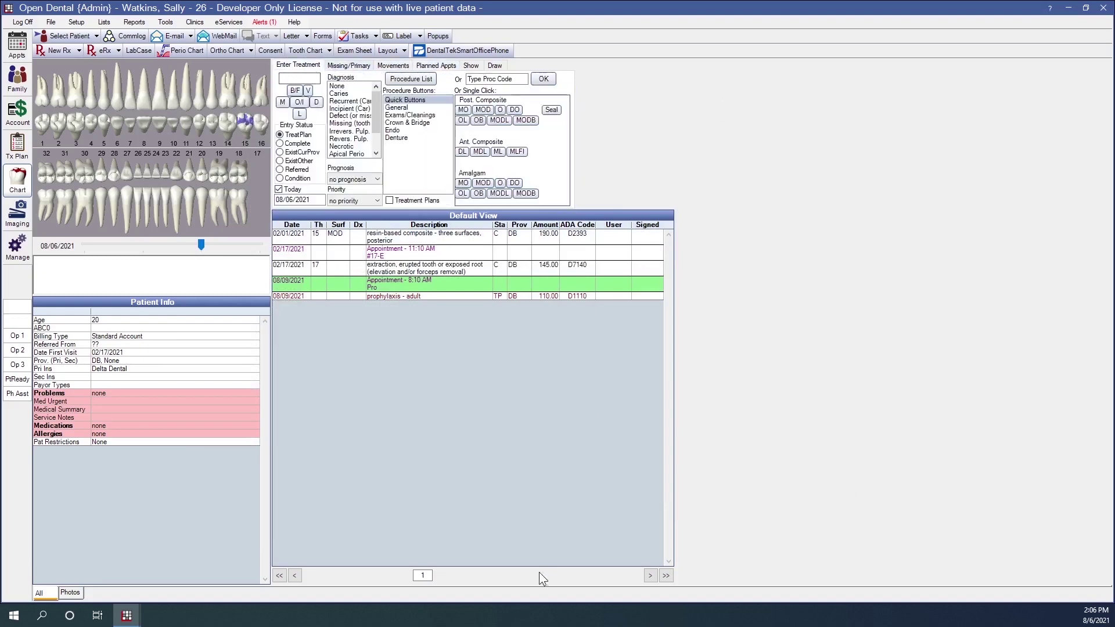
mouse_move(127, 614)
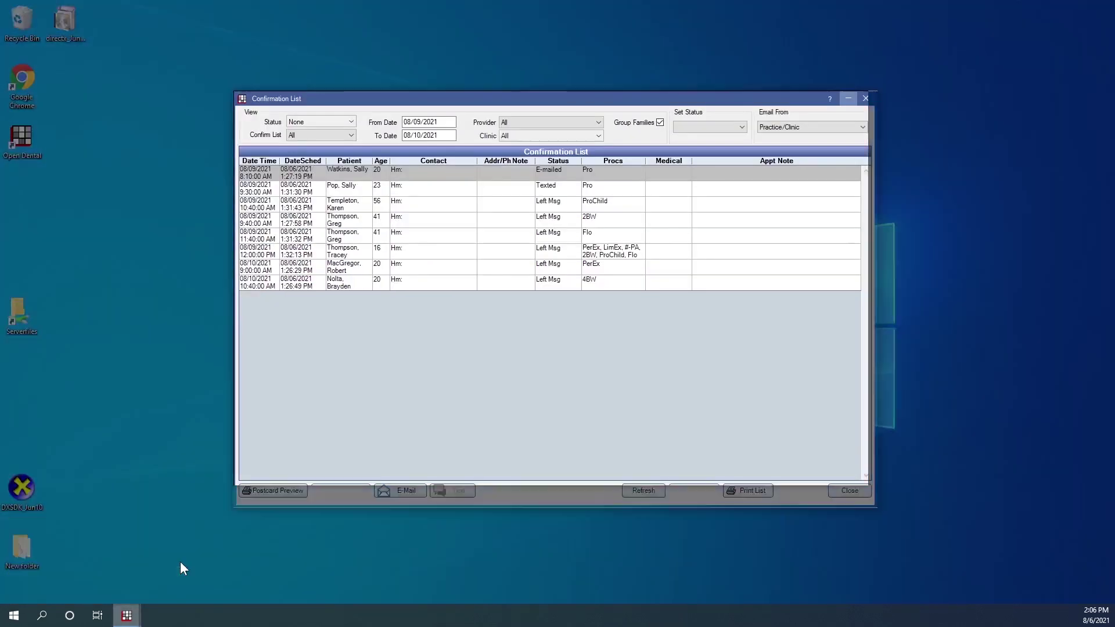
click(180, 562)
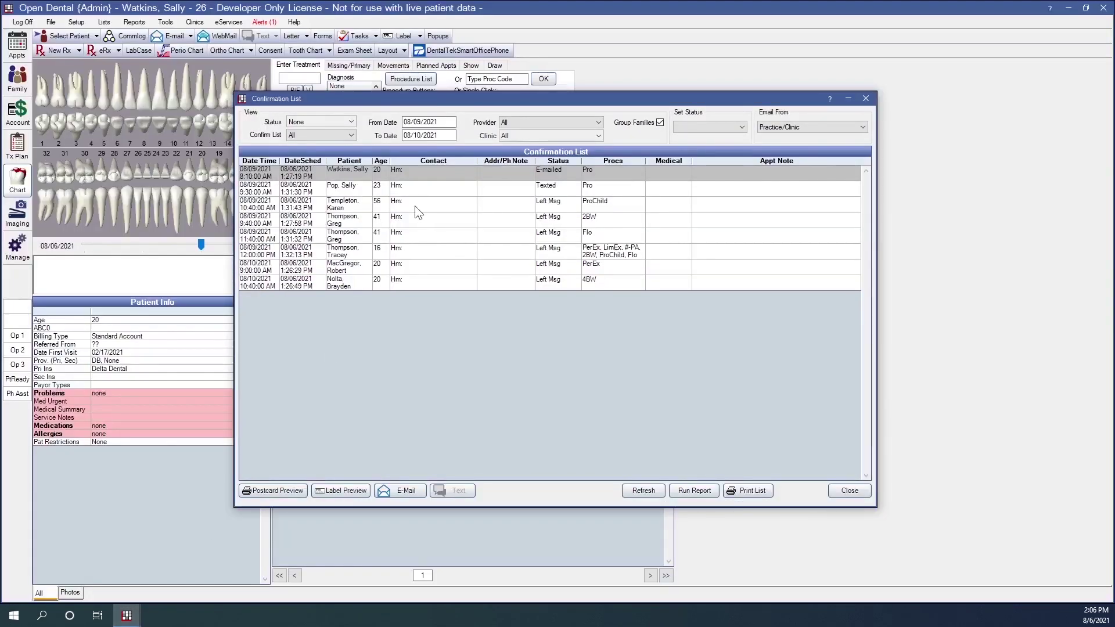
Send the first listed appointment to the pinboard, minimize the list, and place the appointment in the second schedule column at 9 am on August 6.
right_click(427, 173)
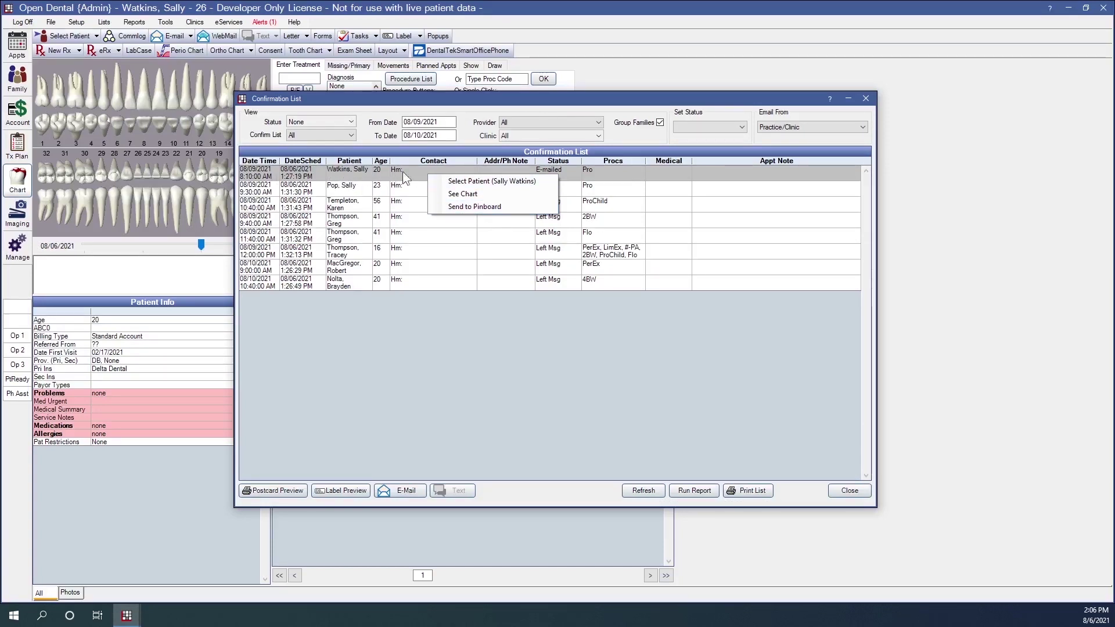
click(484, 204)
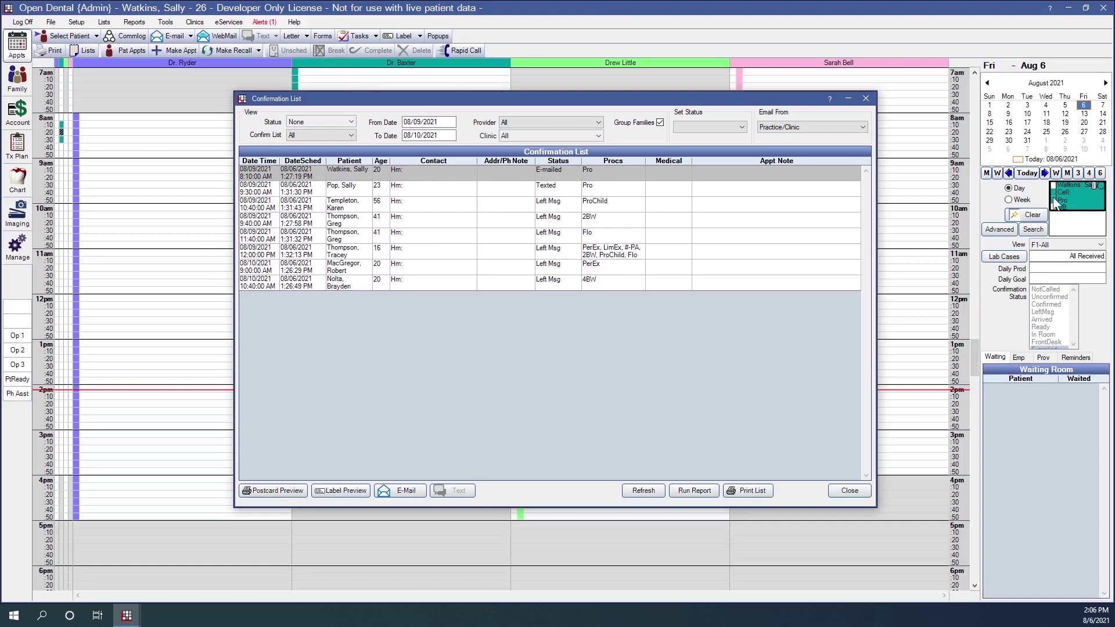
click(848, 98)
drag(1074, 208, 322, 183)
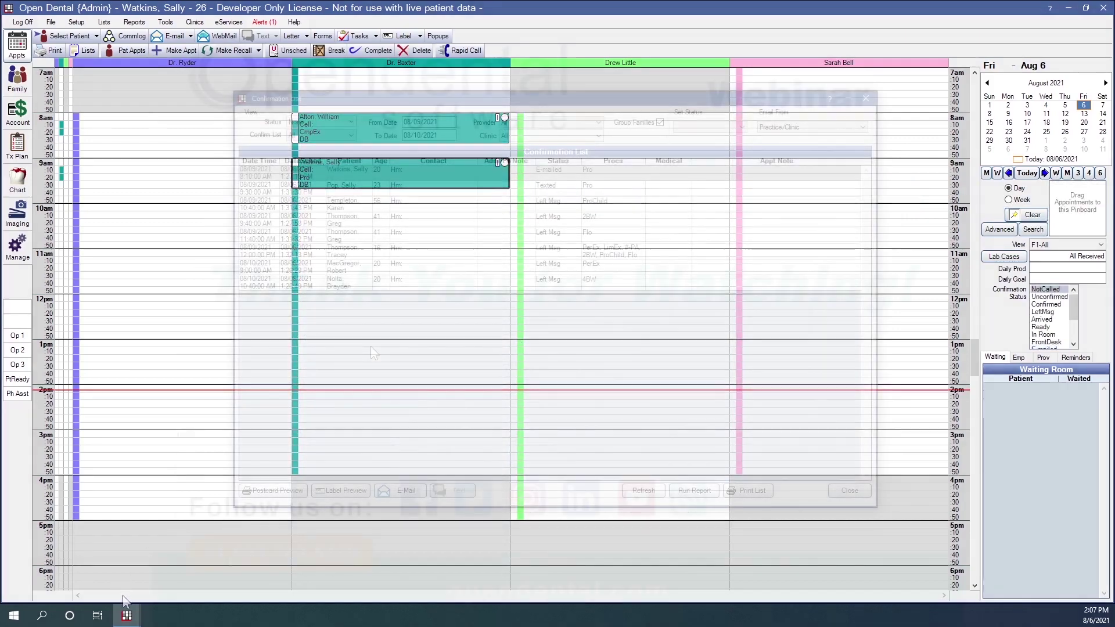